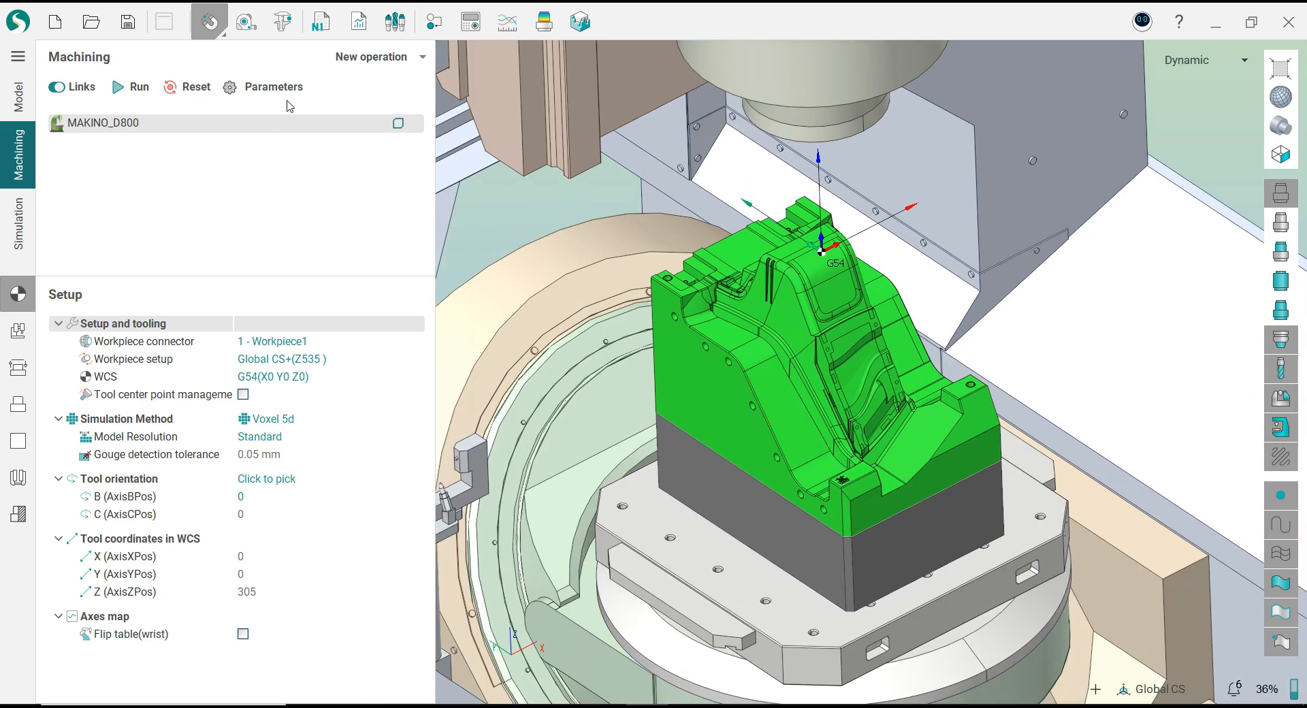
- Add a Roughing waterline operation to the MAKINO_D800 machining setup
{"action": "left_click", "coordinate": [423, 56]}
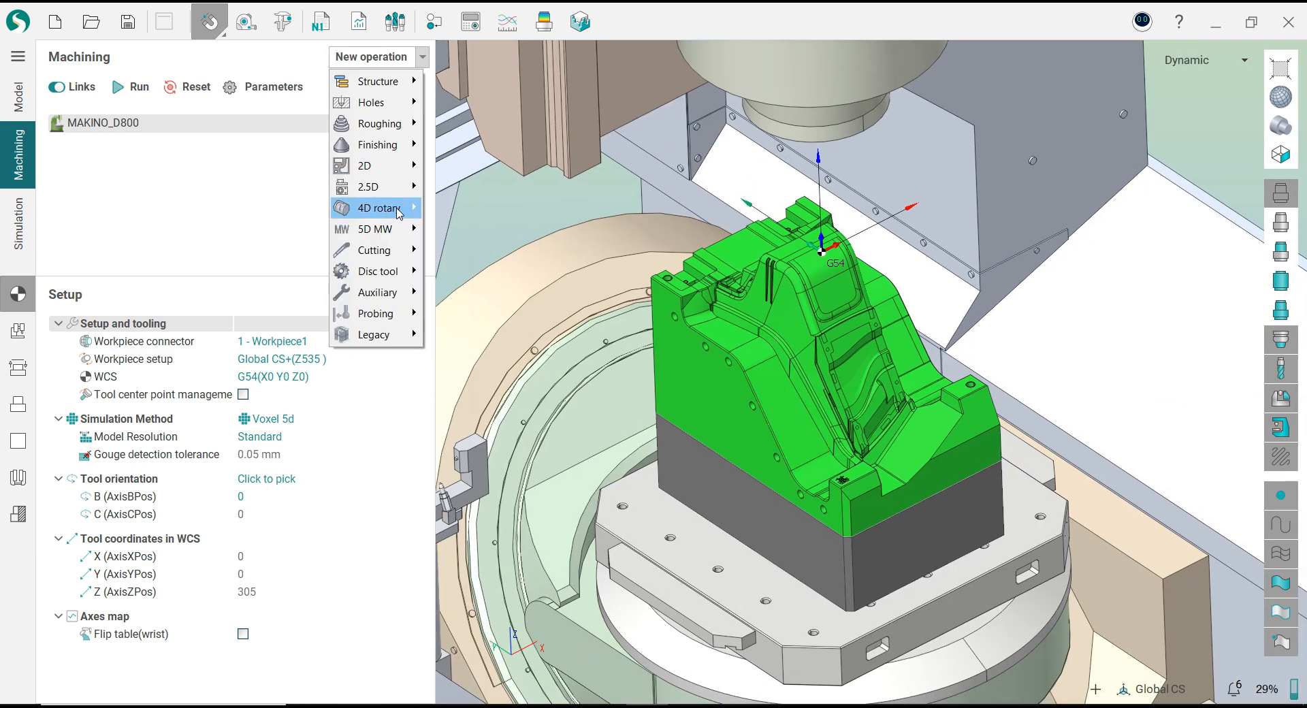
{"action": "mouse_move", "coordinate": [379, 123]}
{"action": "left_click", "coordinate": [465, 145]}
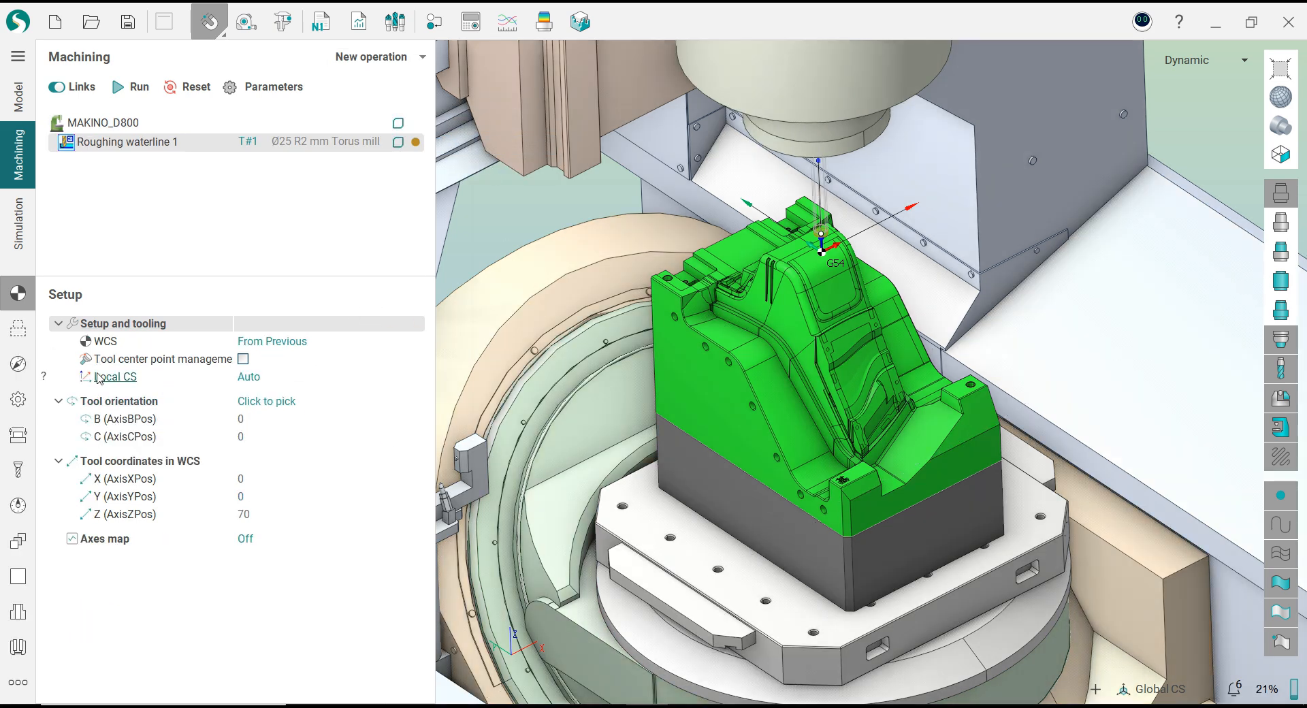
- Assign the flat shoulder face above the part's curved side slope as the bottom level in the roughing operation's job assignment
{"action": "left_click", "coordinate": [19, 329]}
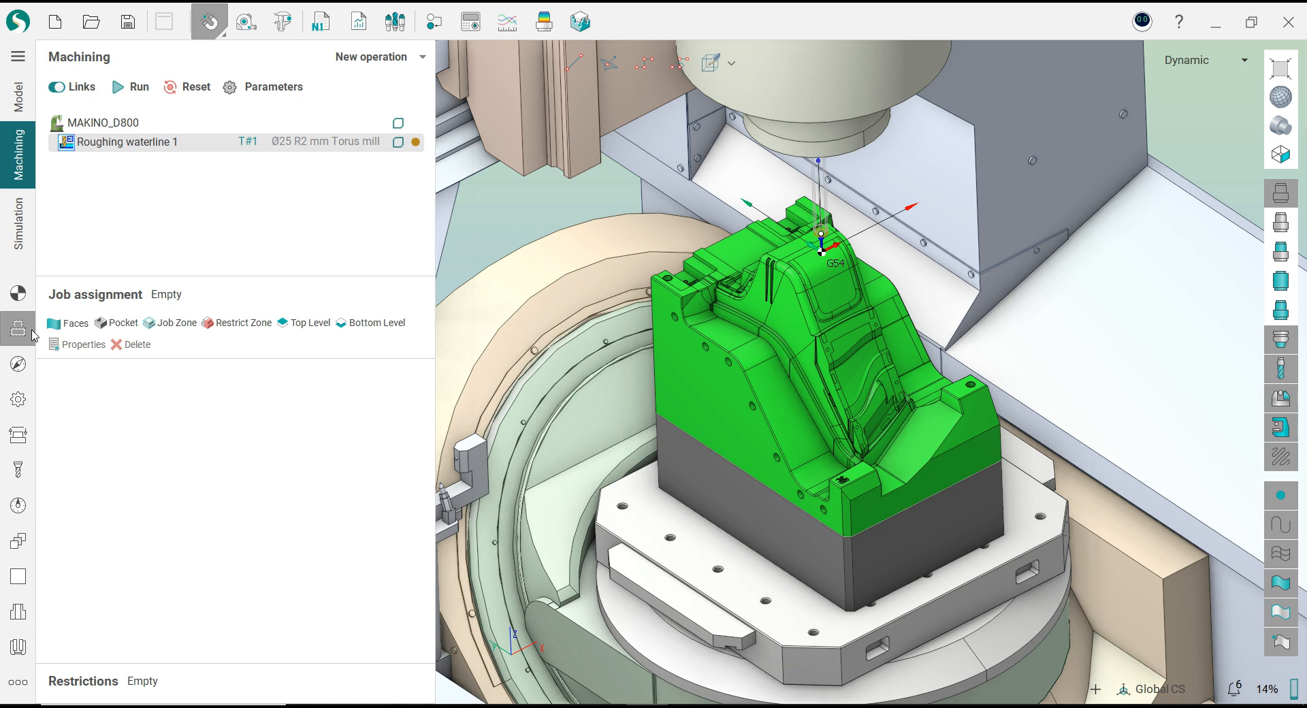
{"action": "scroll", "coordinate": [771, 342], "scroll_direction": "up", "scroll_amount": 2}
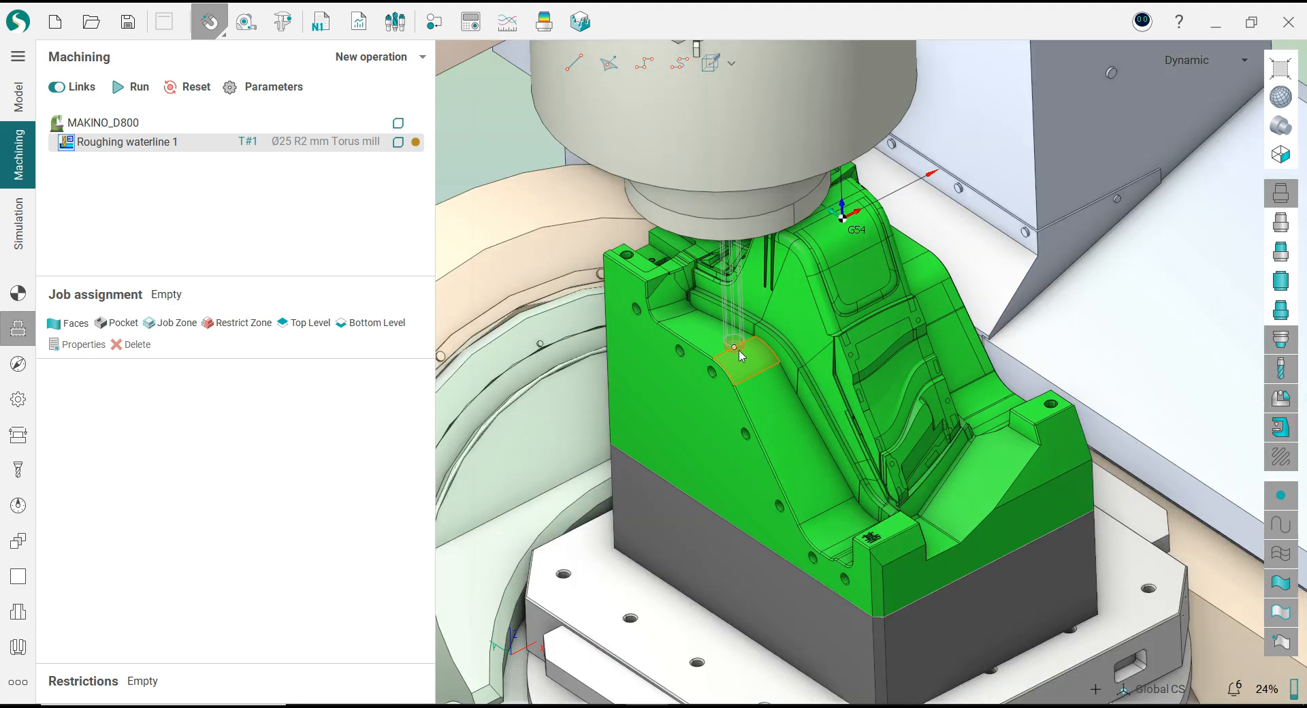
{"action": "middle_click_drag", "start_coordinate": [730, 348], "coordinate": [919, 436]}
{"action": "left_click_drag", "start_coordinate": [918, 437], "coordinate": [913, 437]}
{"action": "middle_click_drag", "start_coordinate": [783, 248], "coordinate": [742, 329]}
{"action": "scroll", "coordinate": [853, 449], "scroll_direction": "up", "scroll_amount": 2}
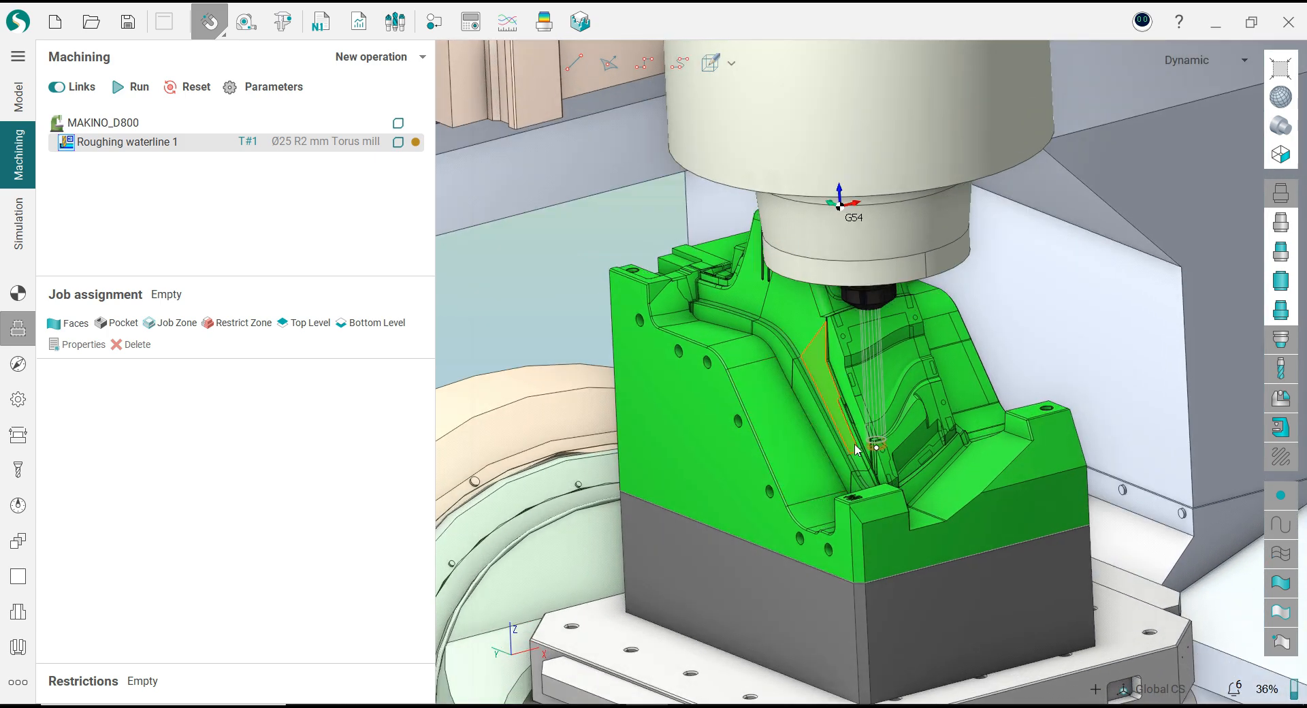
{"action": "left_click_drag", "start_coordinate": [875, 449], "coordinate": [735, 345]}
{"action": "middle_click_drag", "start_coordinate": [735, 345], "coordinate": [687, 325]}
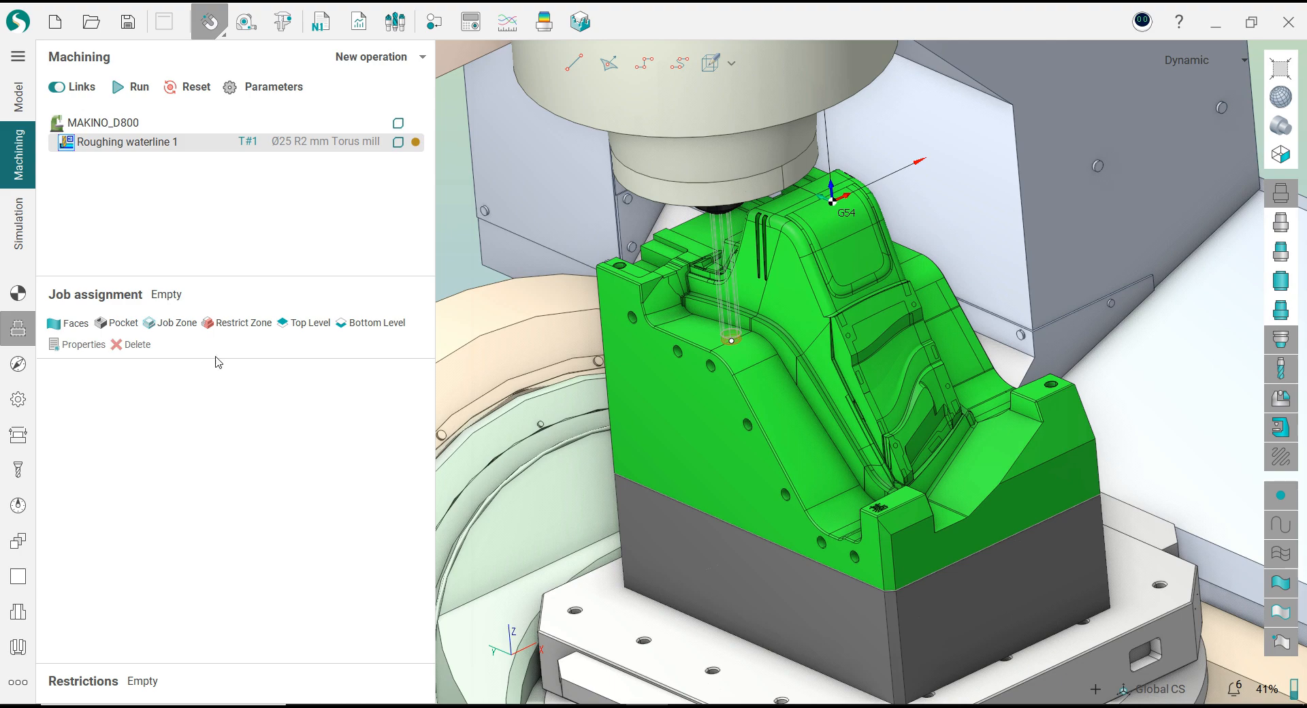
{"action": "left_click", "coordinate": [689, 327]}
{"action": "left_click", "coordinate": [372, 327]}
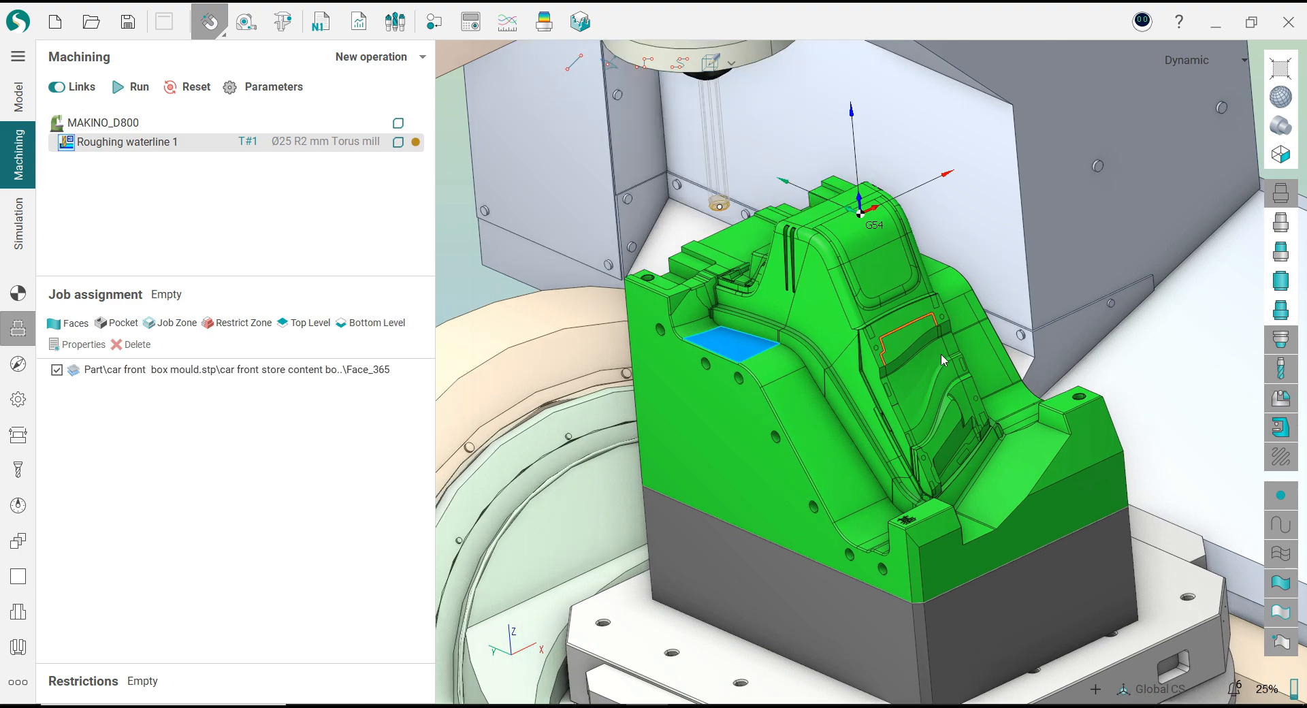
- Pick the tool orientation with Align Tool from the small face at the crest of the mould part
{"action": "scroll", "coordinate": [584, 324], "scroll_direction": "down", "scroll_amount": 3}
{"action": "mouse_move", "coordinate": [657, 326]}
{"action": "middle_mouse_down"}
{"action": "mouse_move", "coordinate": [662, 359]}
{"action": "mouse_move", "coordinate": [655, 334]}
{"action": "middle_mouse_up"}
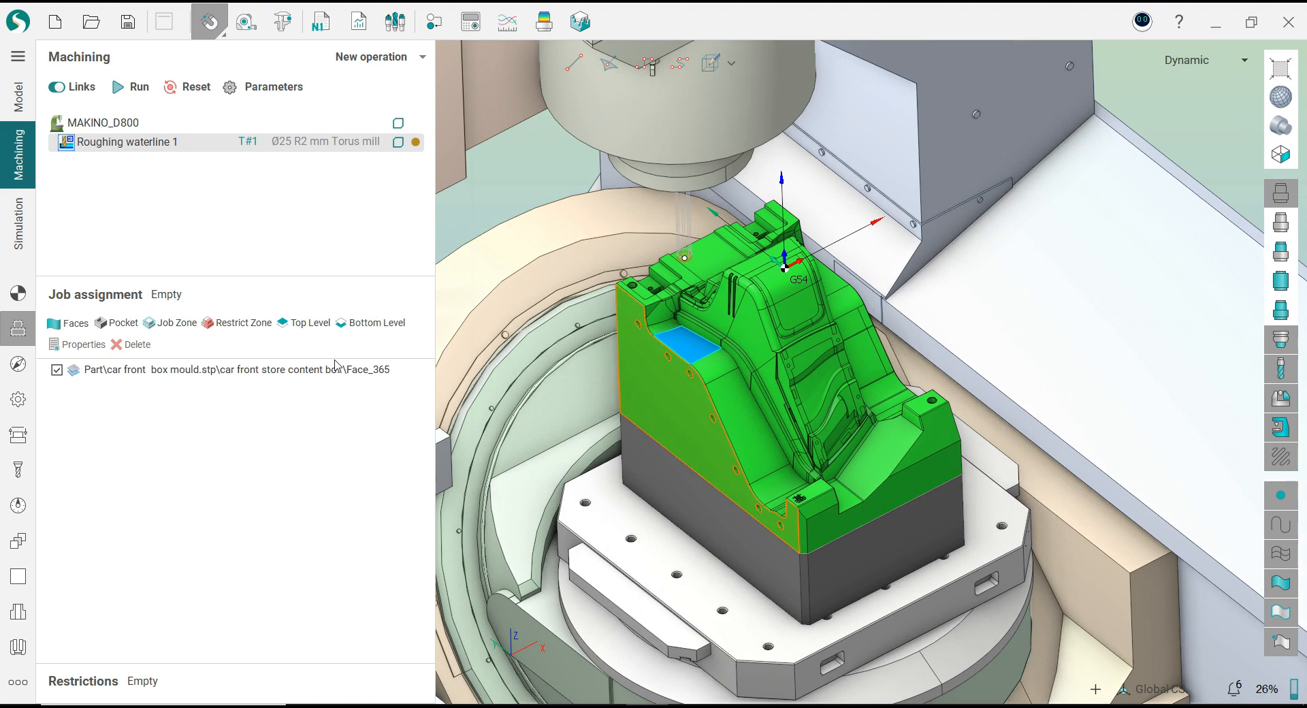
{"action": "left_click", "coordinate": [30, 303]}
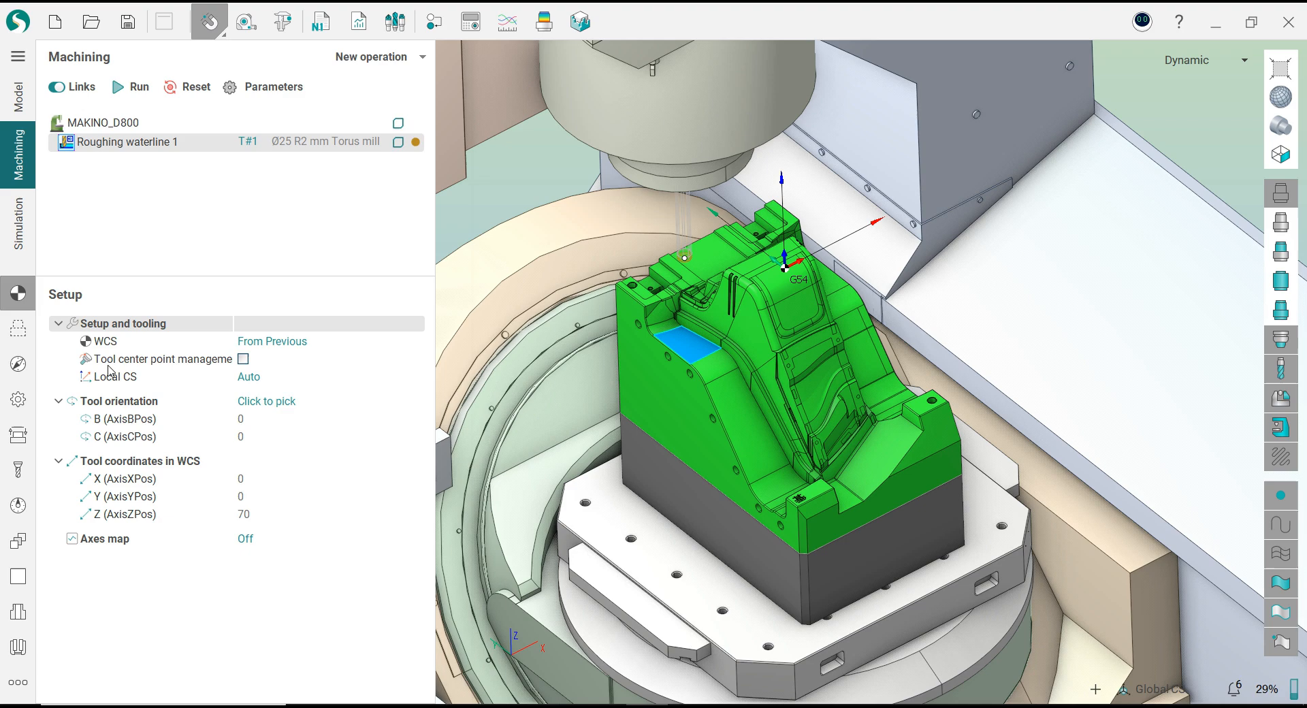
{"action": "left_click", "coordinate": [400, 402]}
{"action": "left_click", "coordinate": [416, 403]}
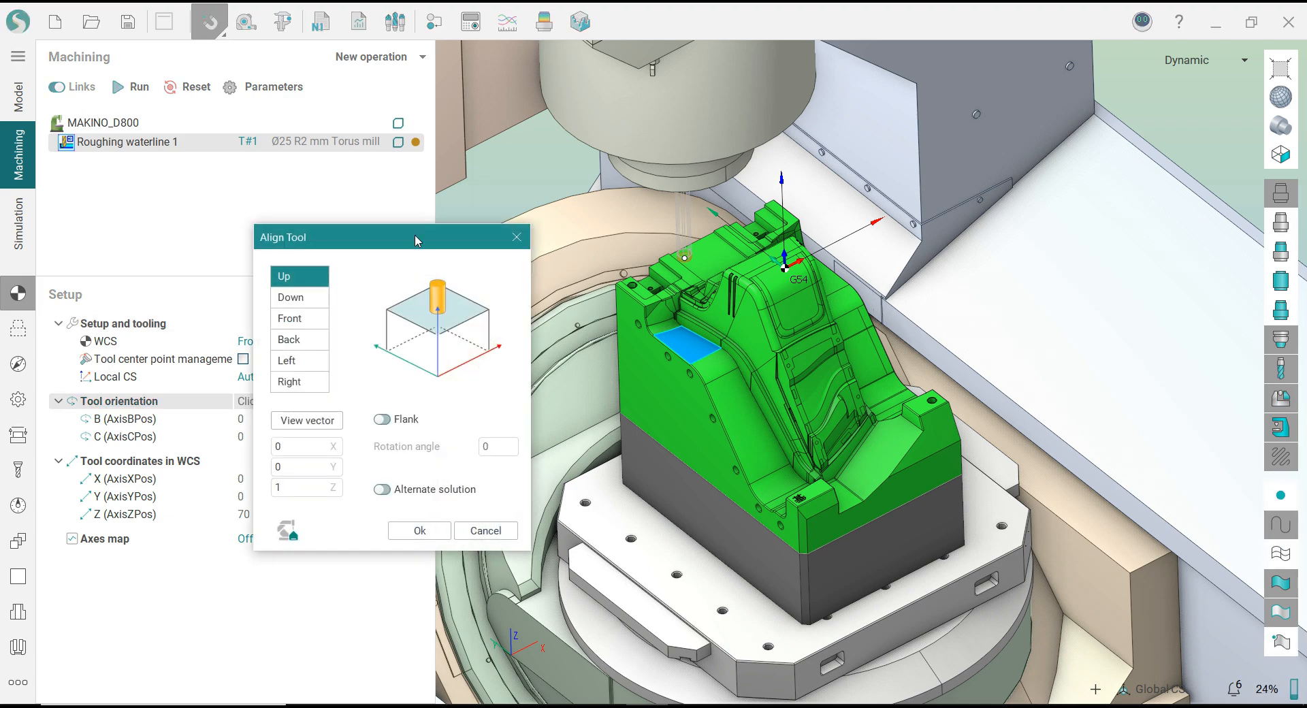
{"action": "left_click_drag", "start_coordinate": [397, 249], "coordinate": [361, 223]}
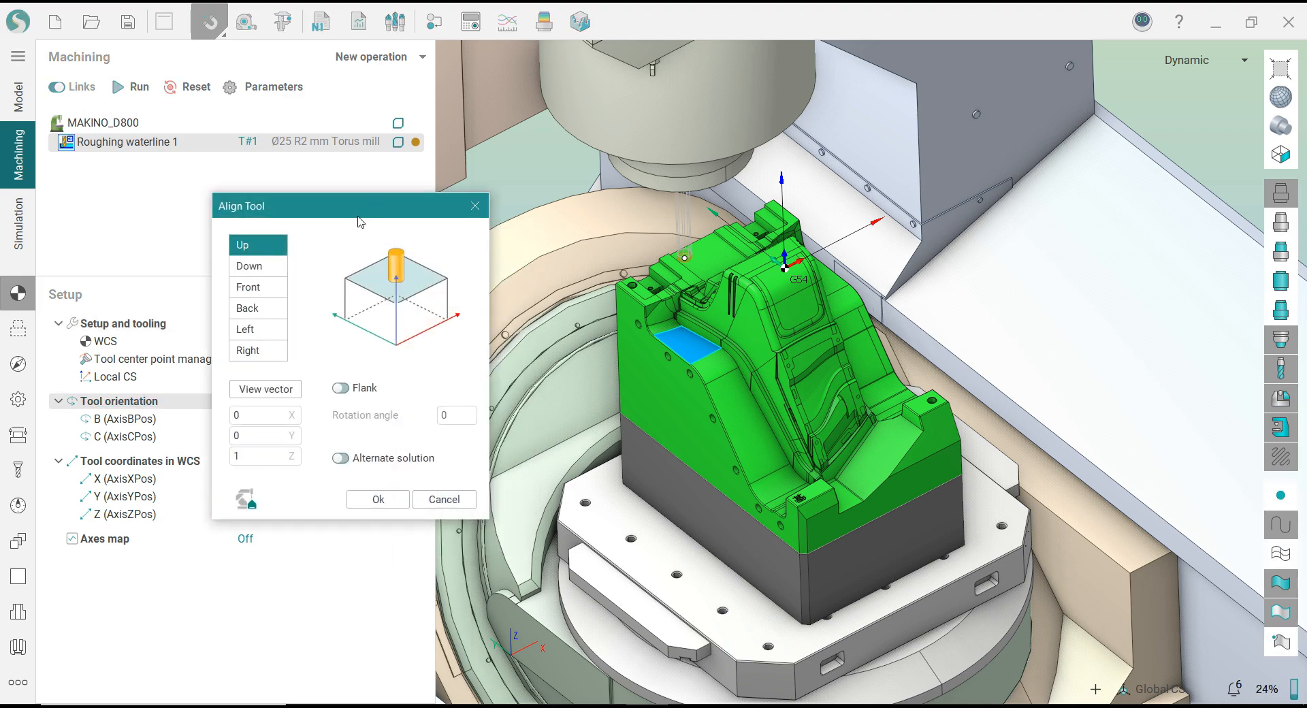
{"action": "left_click", "coordinate": [749, 271]}
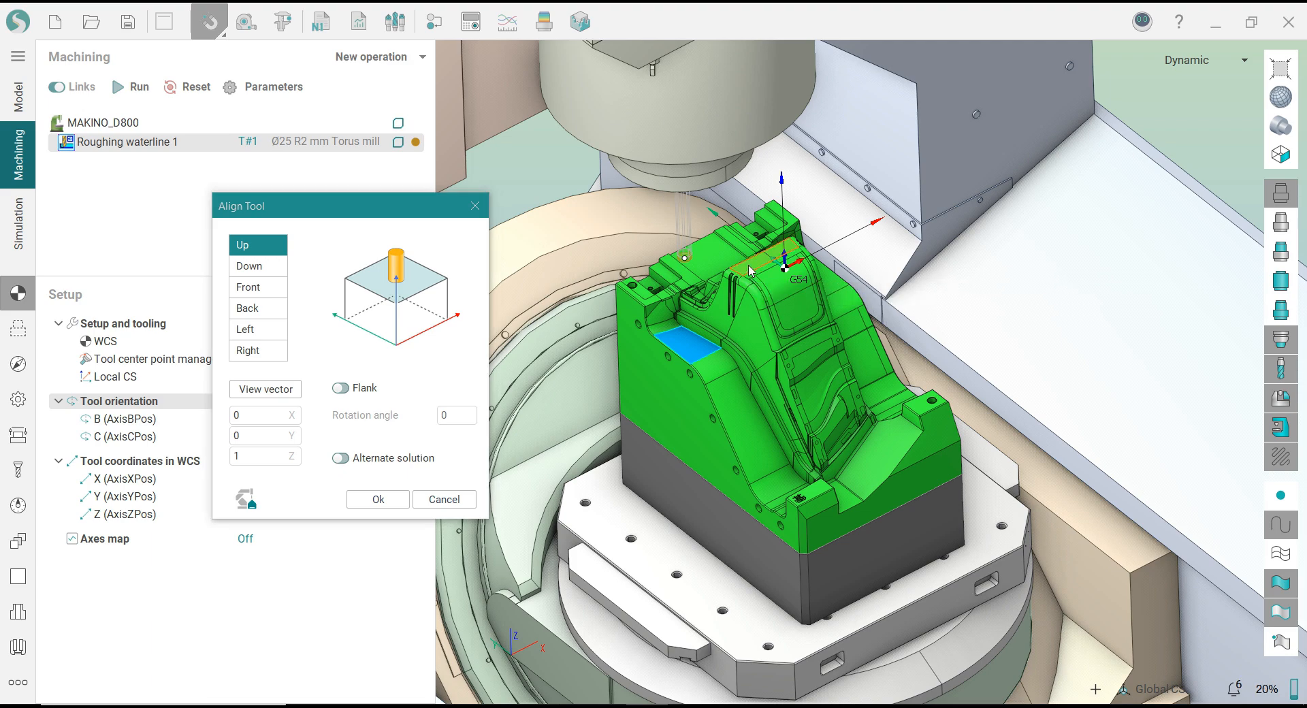
{"action": "left_click_drag", "start_coordinate": [351, 223], "coordinate": [397, 228]}
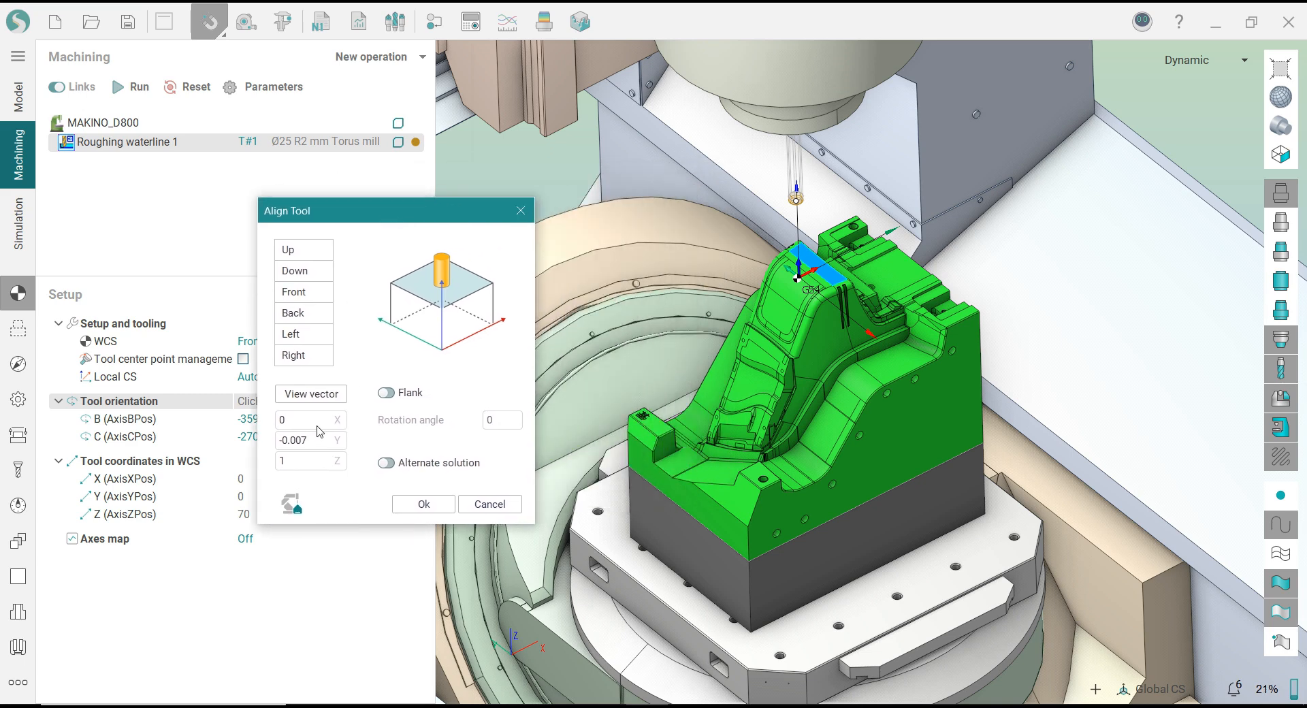
- Realign the tool to the large flat ledge face, try Flank alignment on and off, and accept the orientation
{"action": "left_click", "coordinate": [882, 269]}
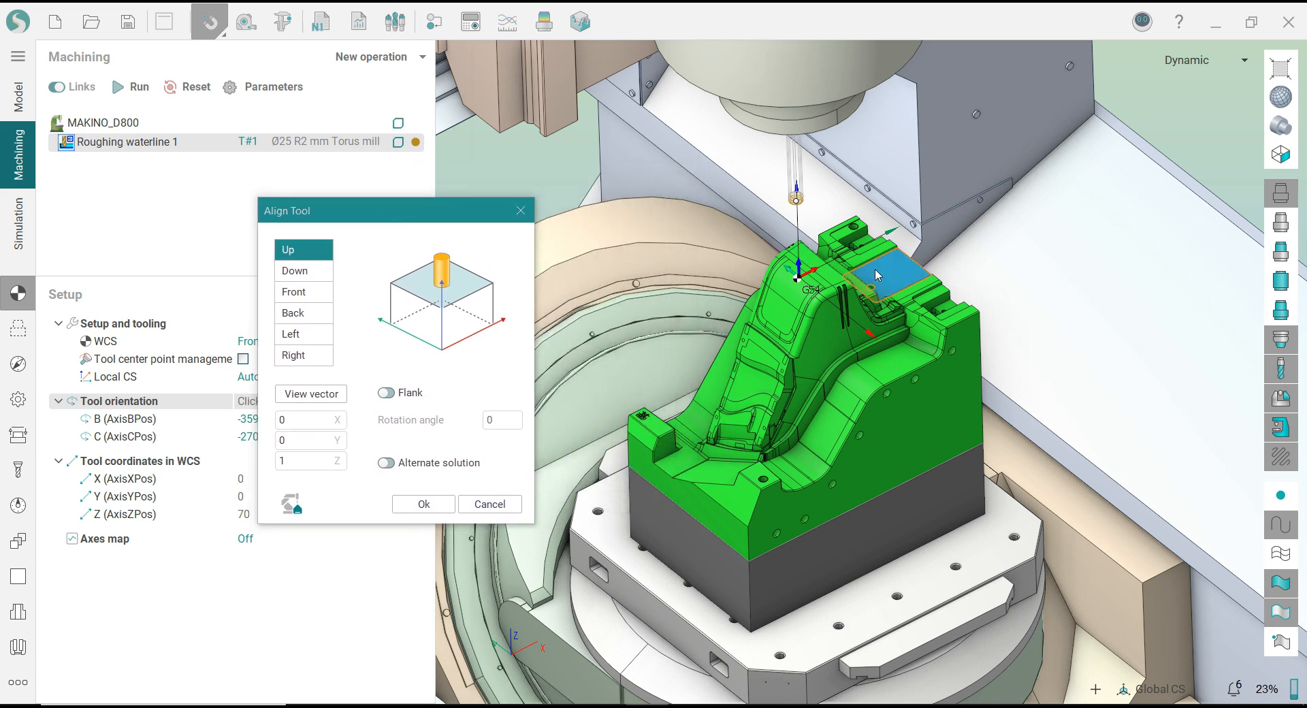
{"action": "left_click", "coordinate": [386, 393]}
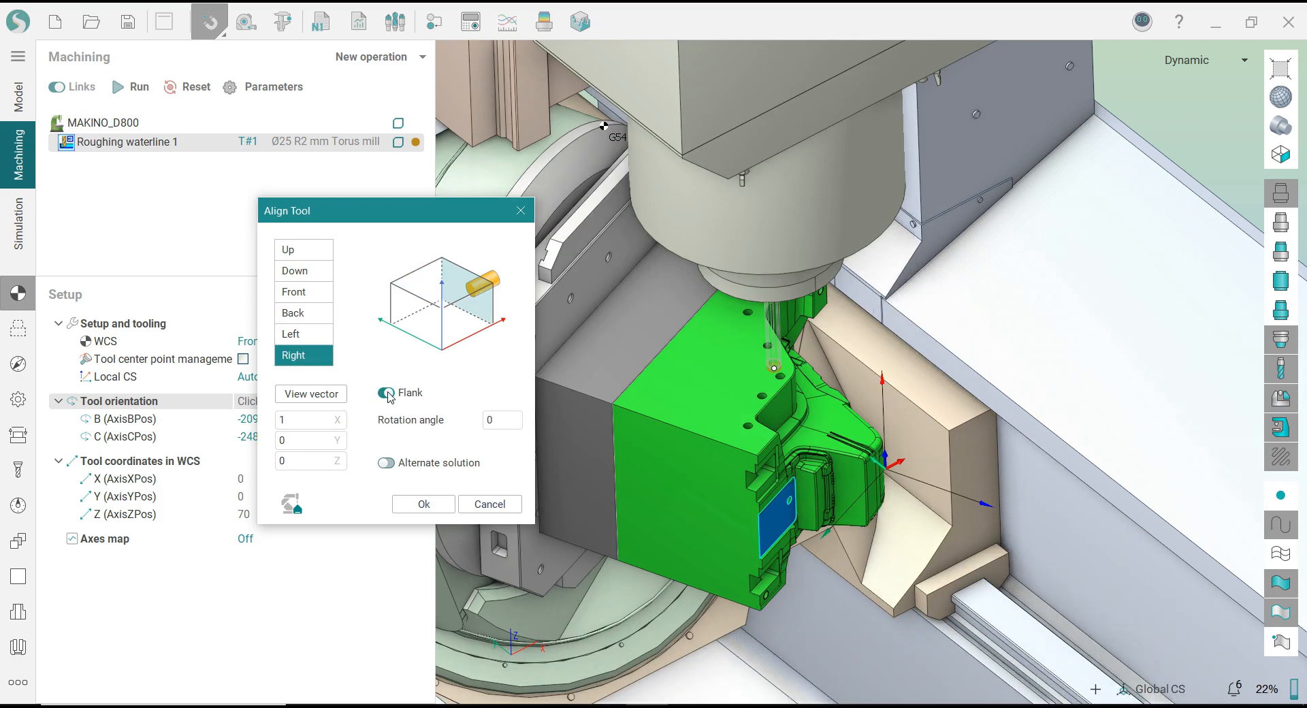
{"action": "left_click", "coordinate": [386, 394]}
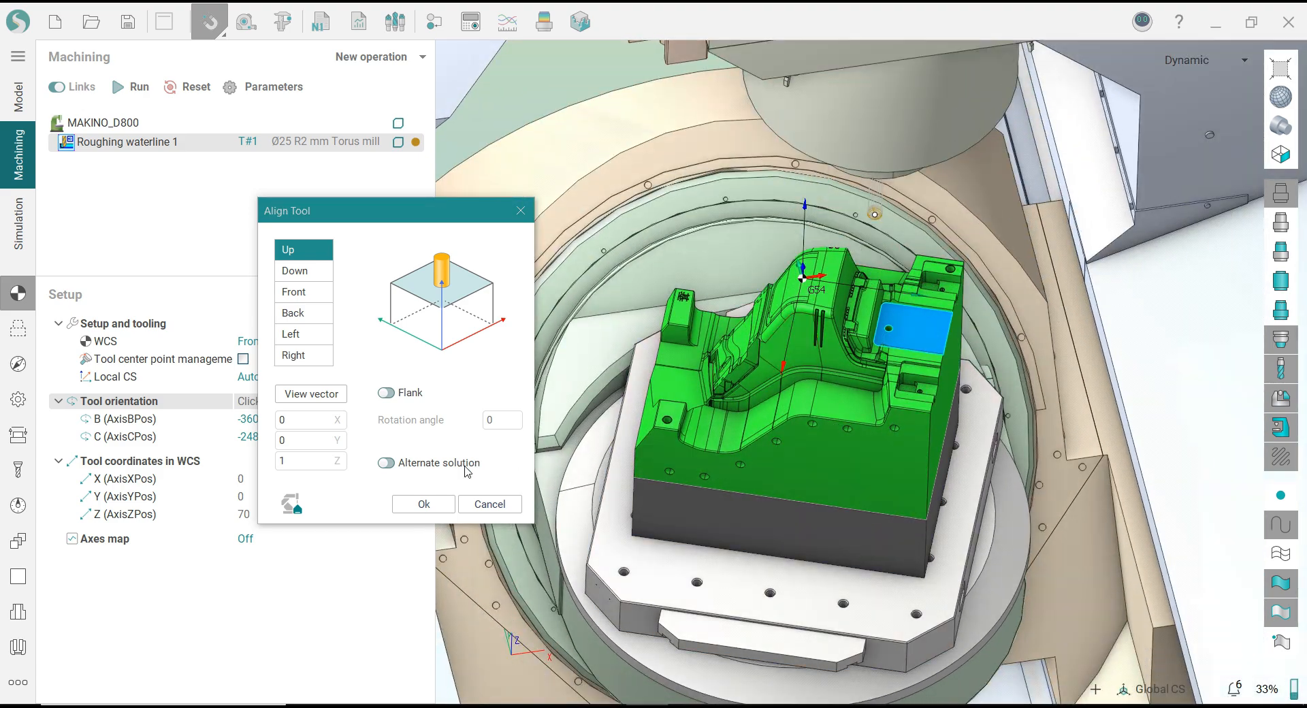
{"action": "left_click", "coordinate": [423, 503]}
- Set the tool orientation angles B and C of the roughing operation to 0
{"action": "left_click", "coordinate": [277, 418]}
{"action": "key", "text": "Tab"}
{"action": "type", "text": "0"}
{"action": "key", "text": "Return"}
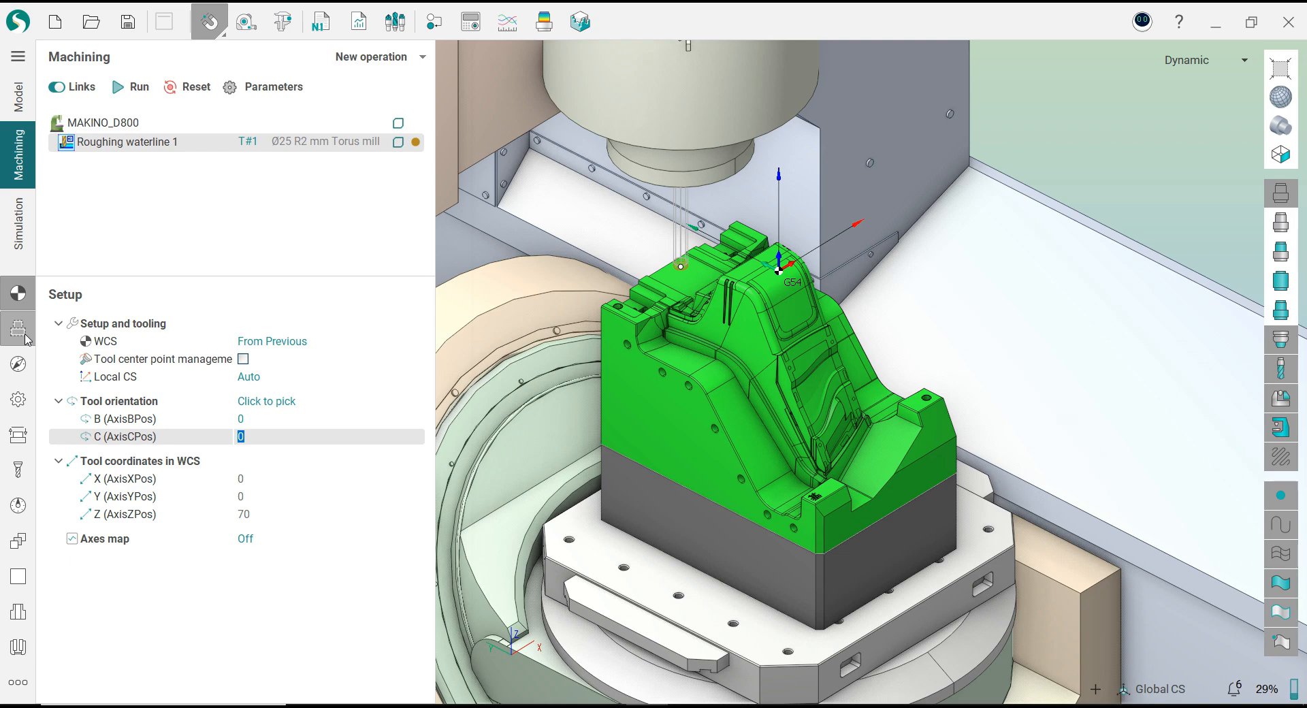
- Set the bottom machining level in the roughing strategy to -152.47 mm
{"action": "left_click", "coordinate": [25, 336]}
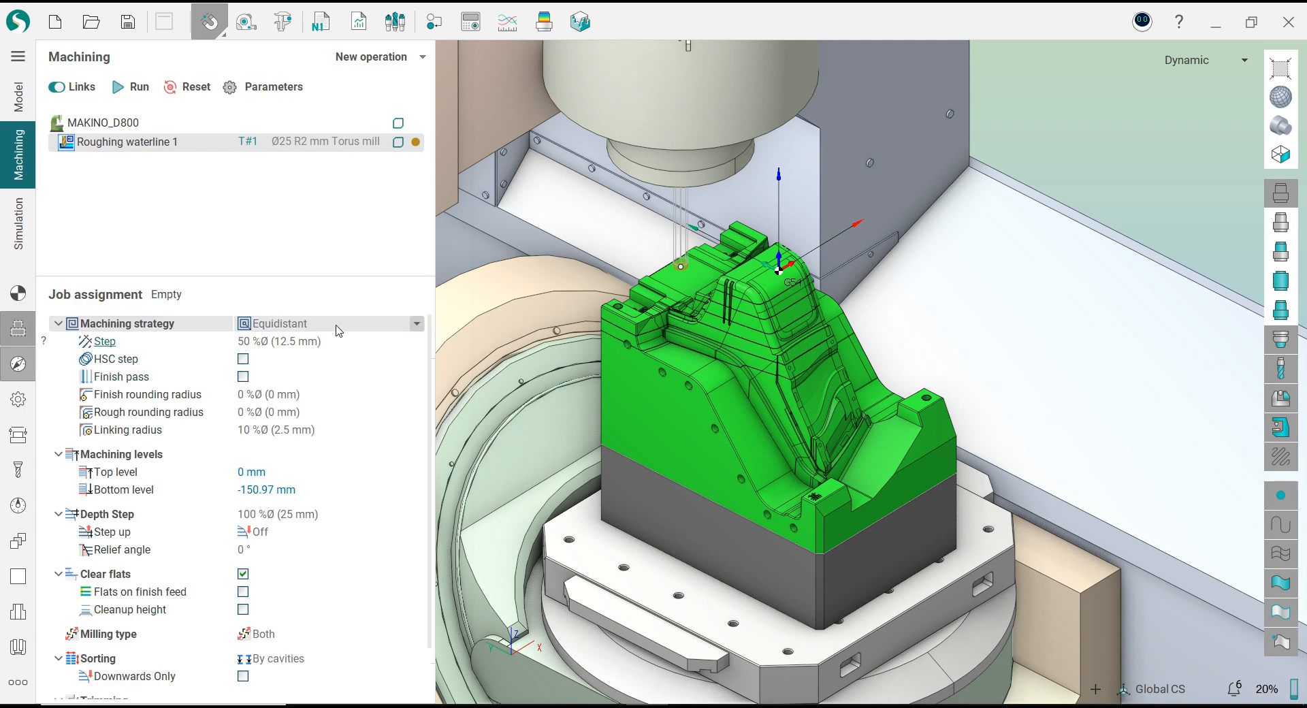
{"action": "left_click", "coordinate": [350, 516]}
{"action": "left_click", "coordinate": [309, 489]}
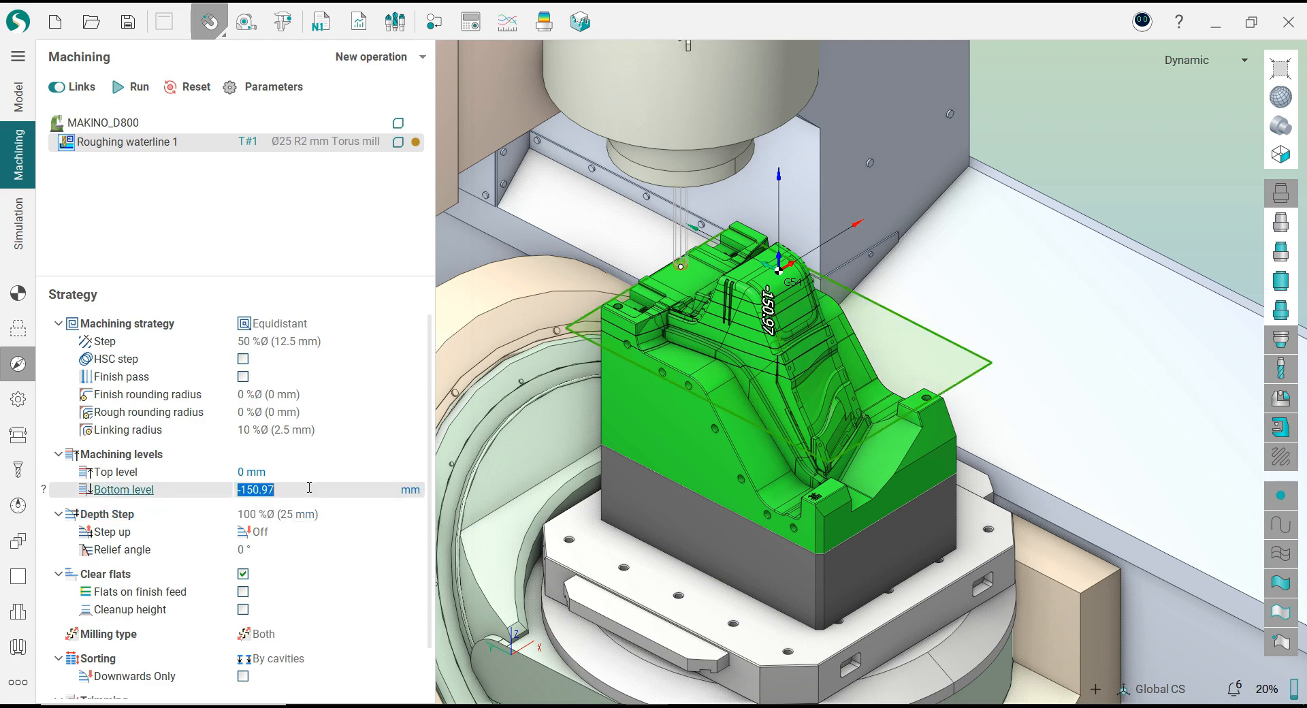
{"action": "left_click", "coordinate": [309, 488]}
{"action": "key", "text": "Return"}
- Switch the depth step of the roughing strategy to millimetres and set it to 1.5 mm
{"action": "left_click", "coordinate": [314, 519]}
{"action": "left_click", "coordinate": [398, 519]}
{"action": "left_click", "coordinate": [355, 535]}
{"action": "type", "text": "7.5"}
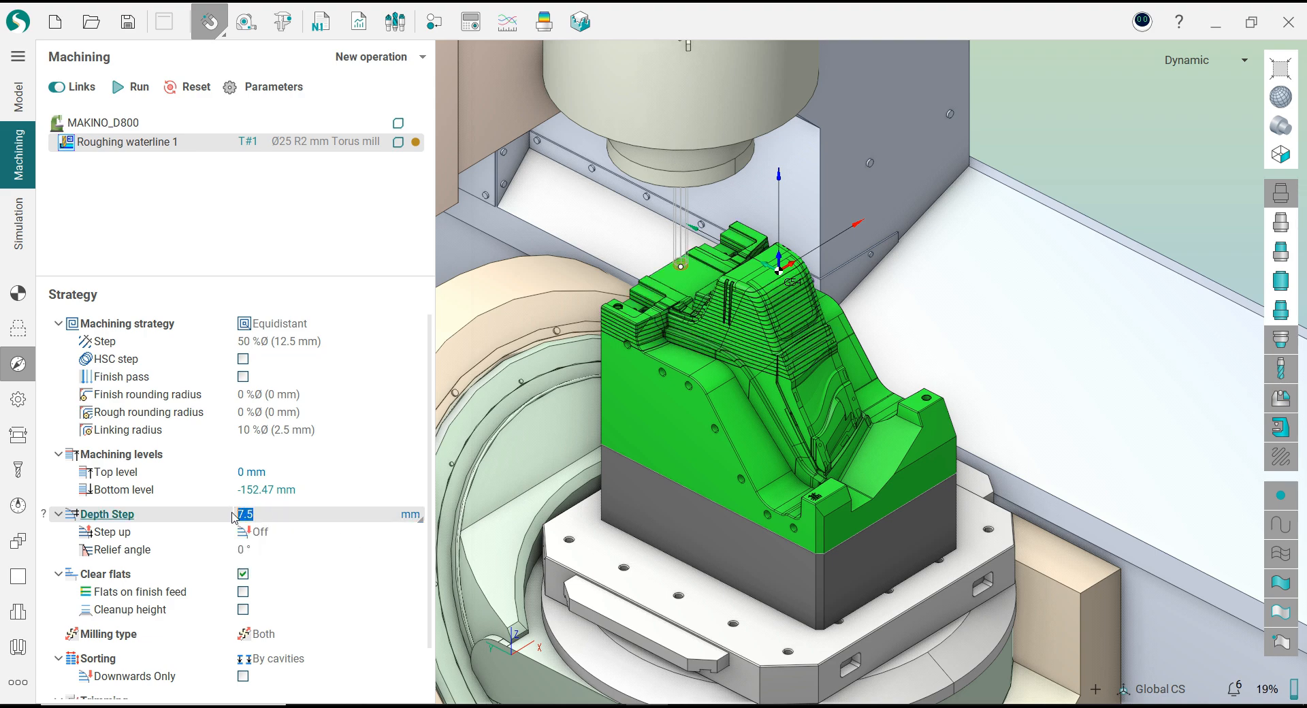
{"action": "key", "text": "Return"}
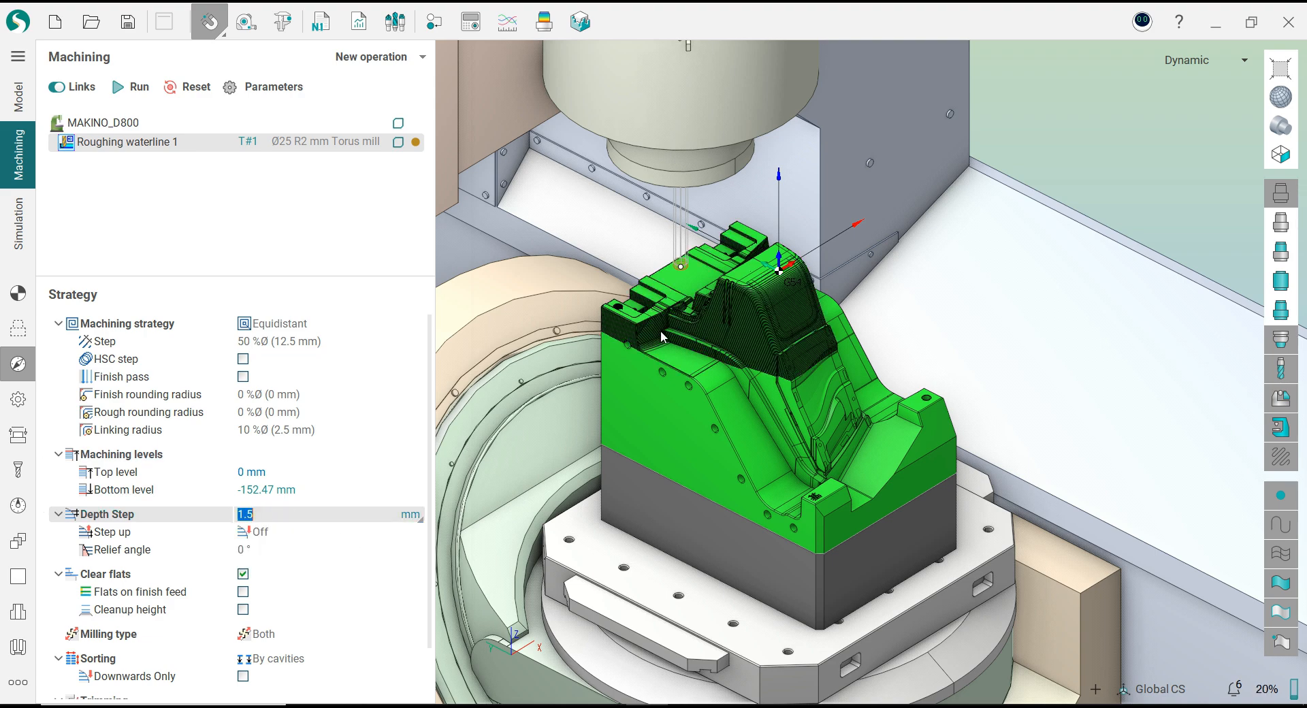
{"action": "scroll", "coordinate": [670, 343], "scroll_direction": "up", "scroll_amount": 4}
{"action": "mouse_move", "coordinate": [667, 352]}
{"action": "middle_mouse_down"}
{"action": "mouse_move", "coordinate": [686, 345]}
{"action": "mouse_move", "coordinate": [664, 355]}
{"action": "middle_mouse_up"}
{"action": "scroll", "coordinate": [665, 360], "scroll_direction": "down", "scroll_amount": 2}
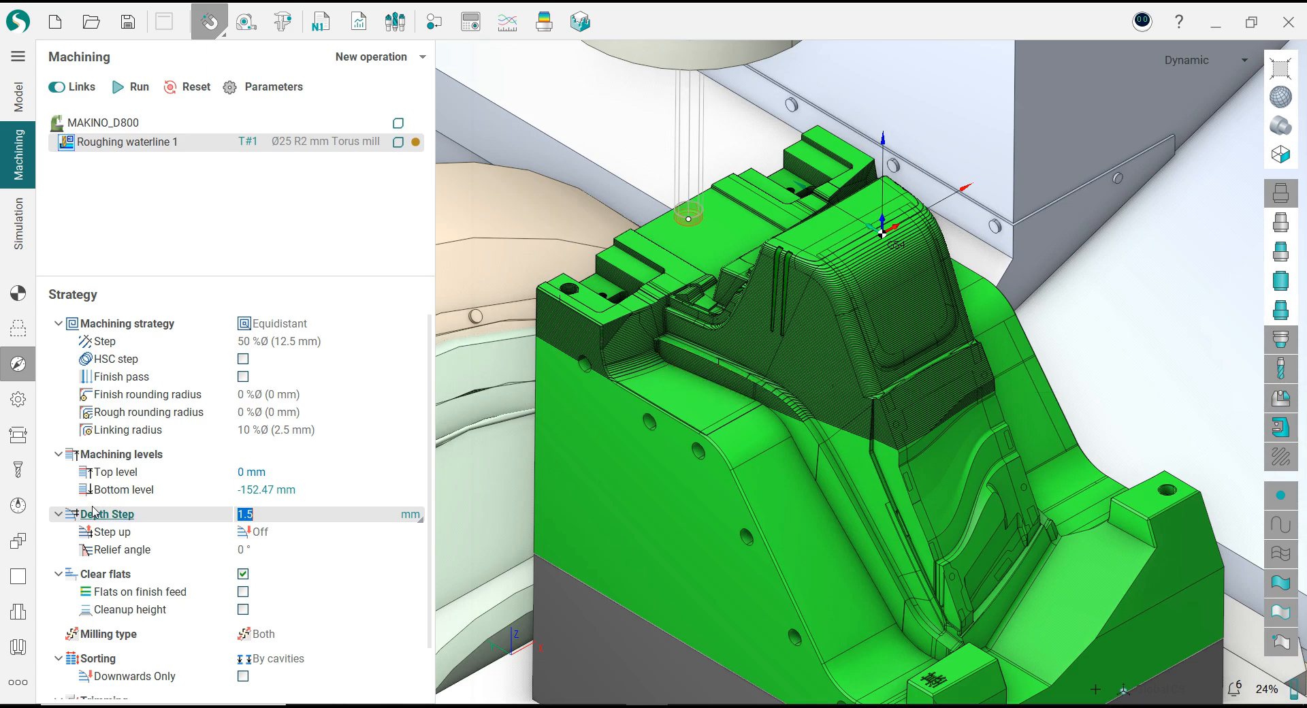
- Set both the radial stock and the axial stock to 1 mm in the part check parameters
{"action": "left_click", "coordinate": [26, 409]}
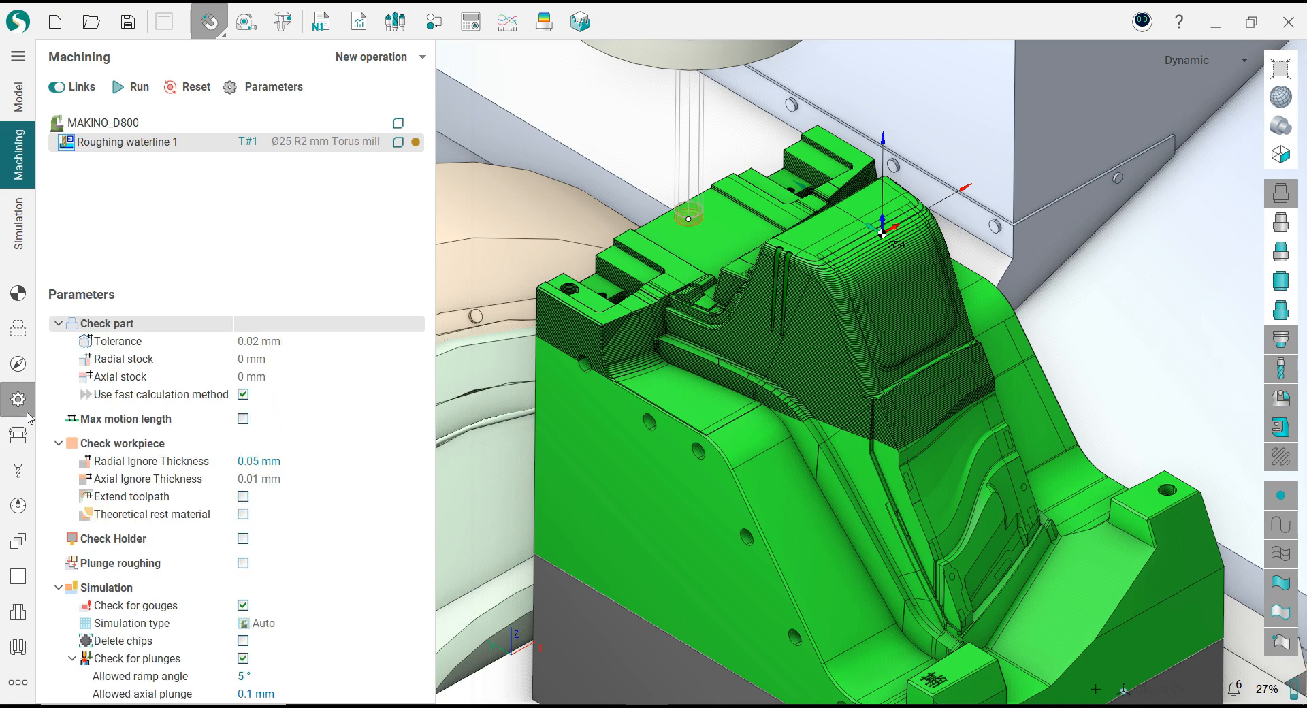
{"action": "left_click", "coordinate": [19, 375]}
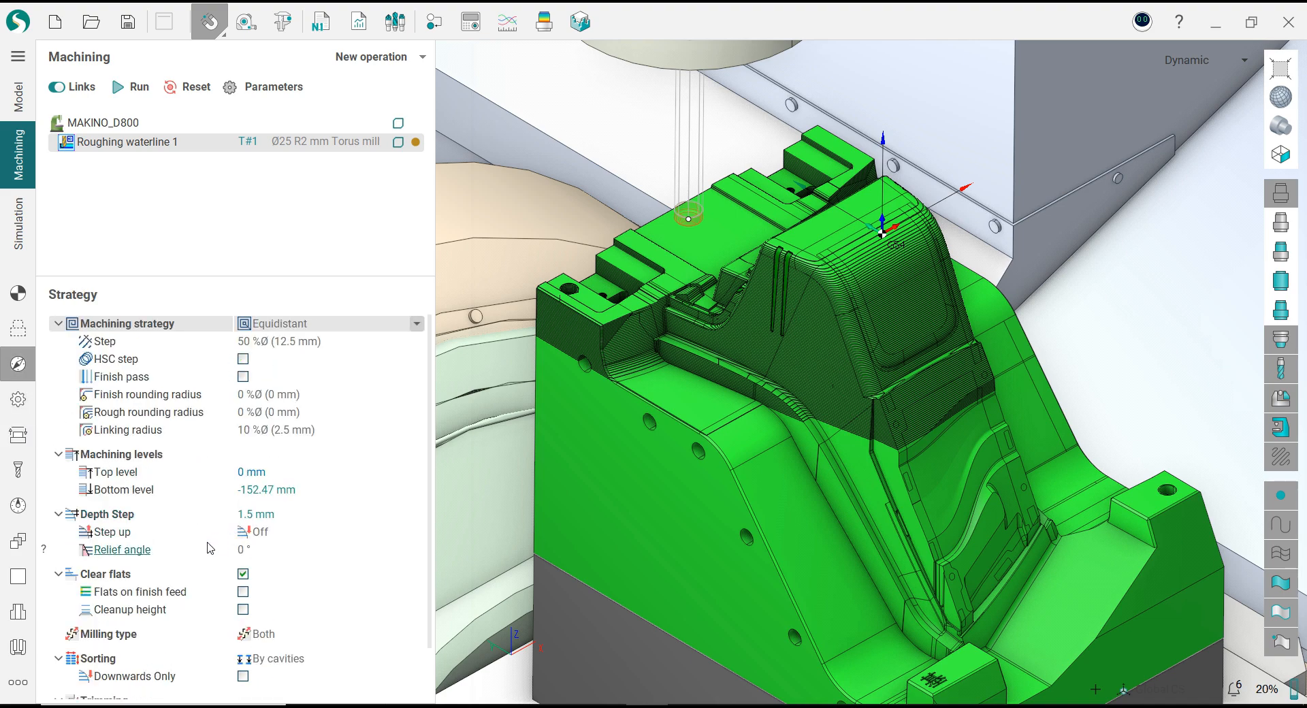
{"action": "mouse_move", "coordinate": [48, 535]}
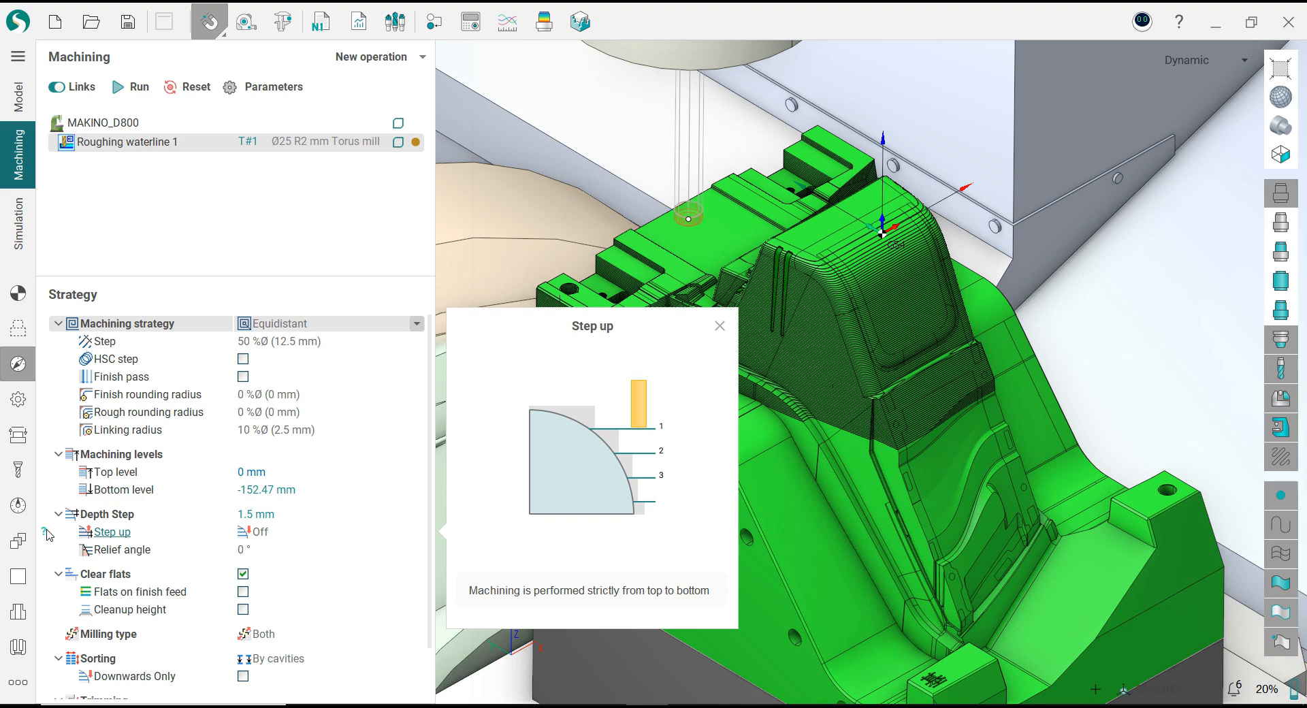
{"action": "left_click", "coordinate": [18, 399]}
{"action": "left_click", "coordinate": [270, 341]}
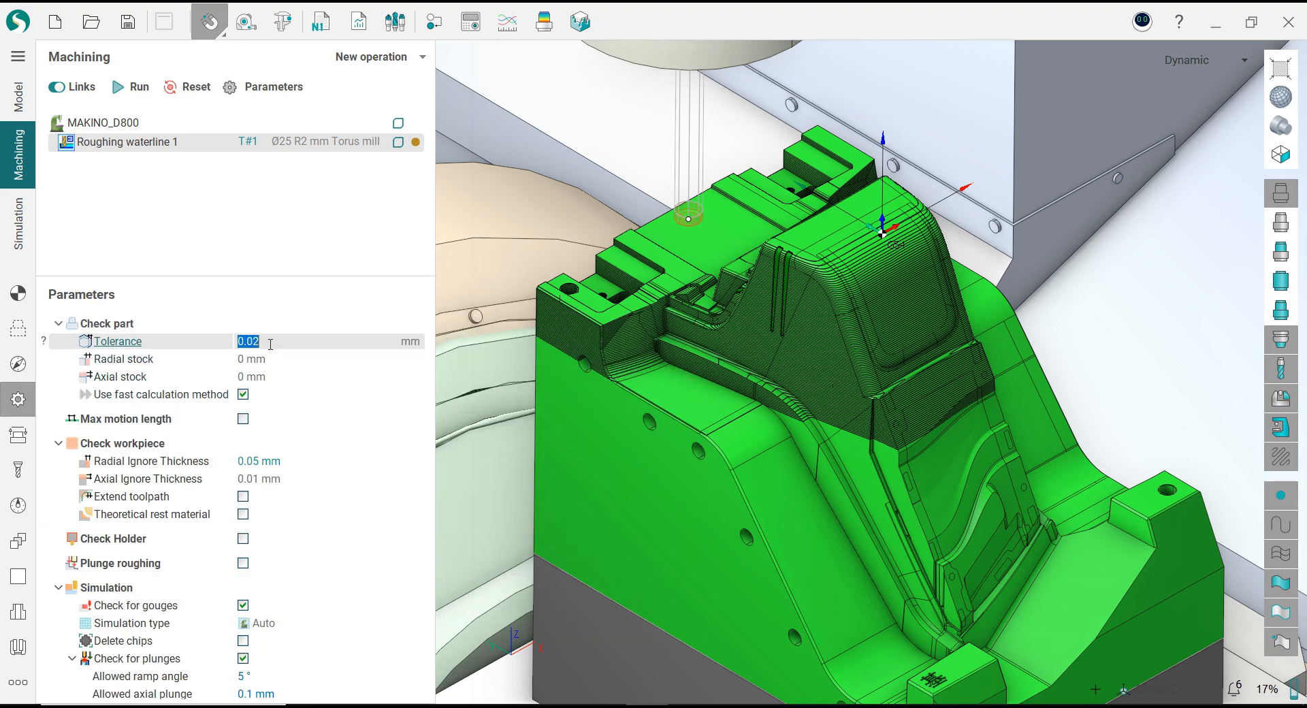
{"action": "left_click", "coordinate": [274, 362]}
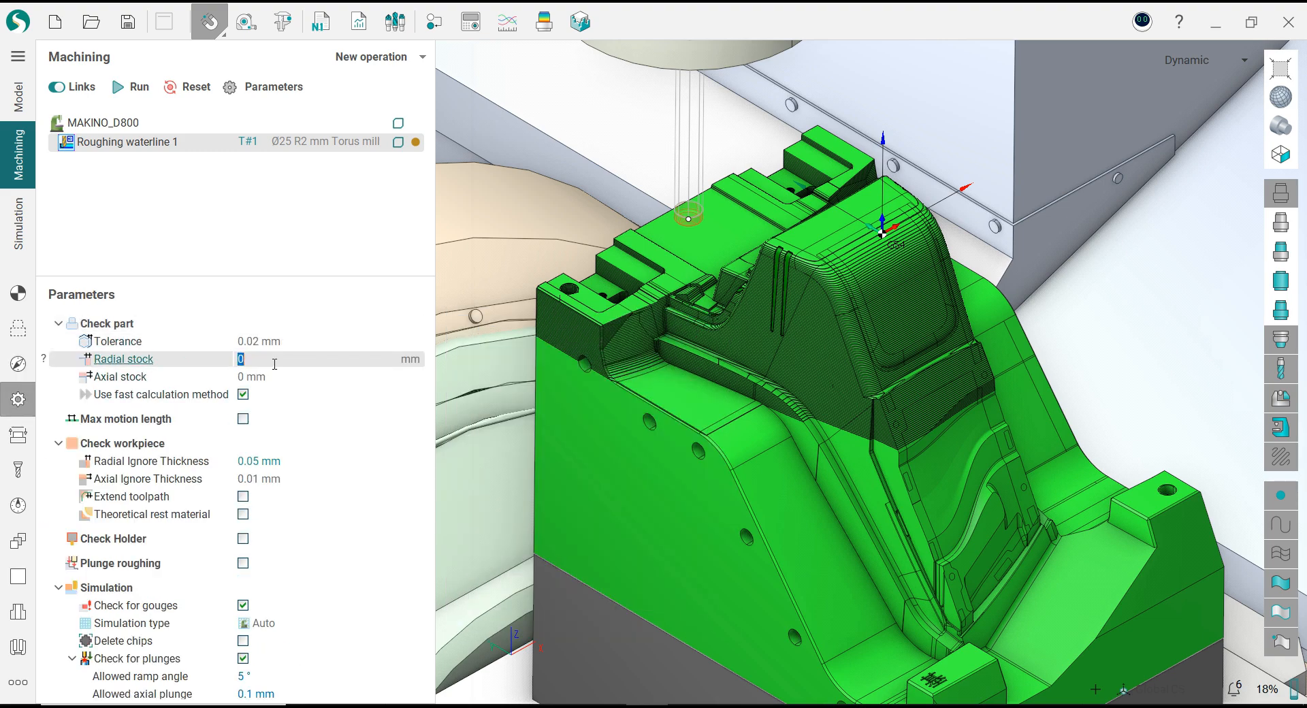
{"action": "type", "text": "1"}
{"action": "left_click", "coordinate": [276, 380]}
{"action": "type", "text": "1"}
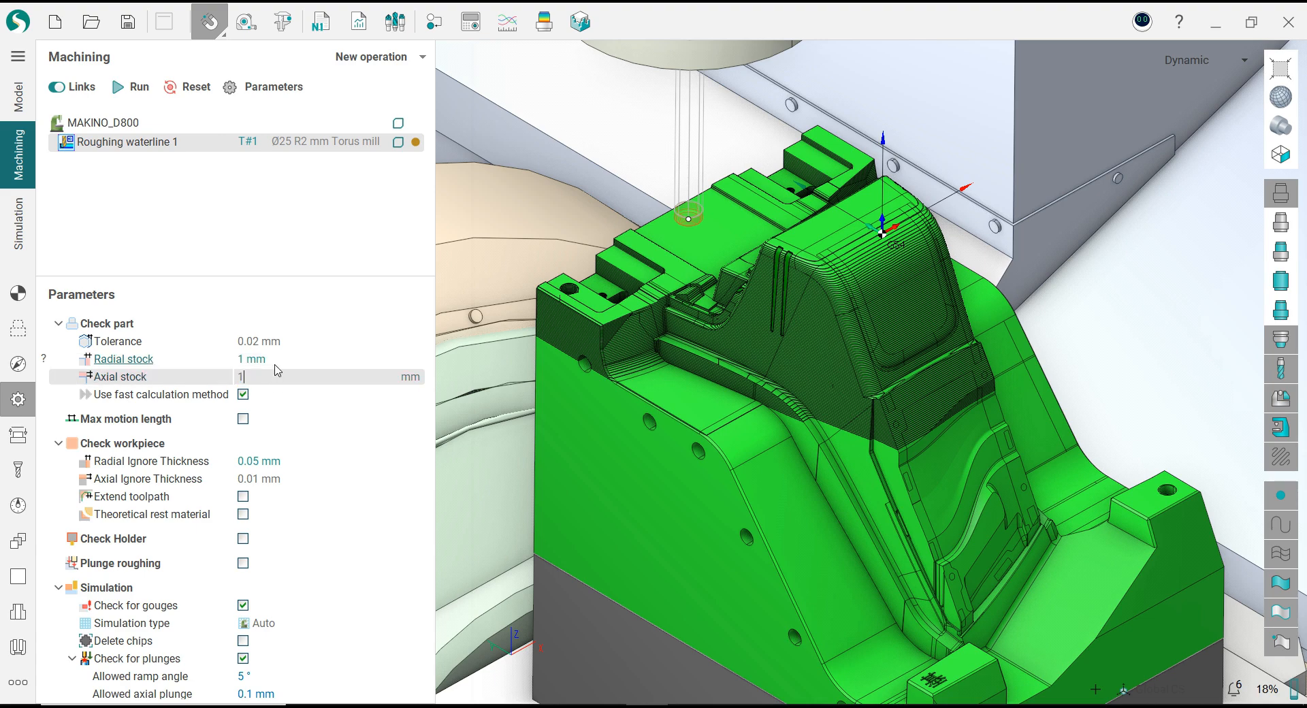
{"action": "left_click", "coordinate": [276, 365]}
- Set the workpiece check's axial ignore thickness to 0.05 mm and enable Extend toolpath at 30 % of the tool diameter
{"action": "left_click", "coordinate": [270, 461]}
{"action": "left_click", "coordinate": [270, 479]}
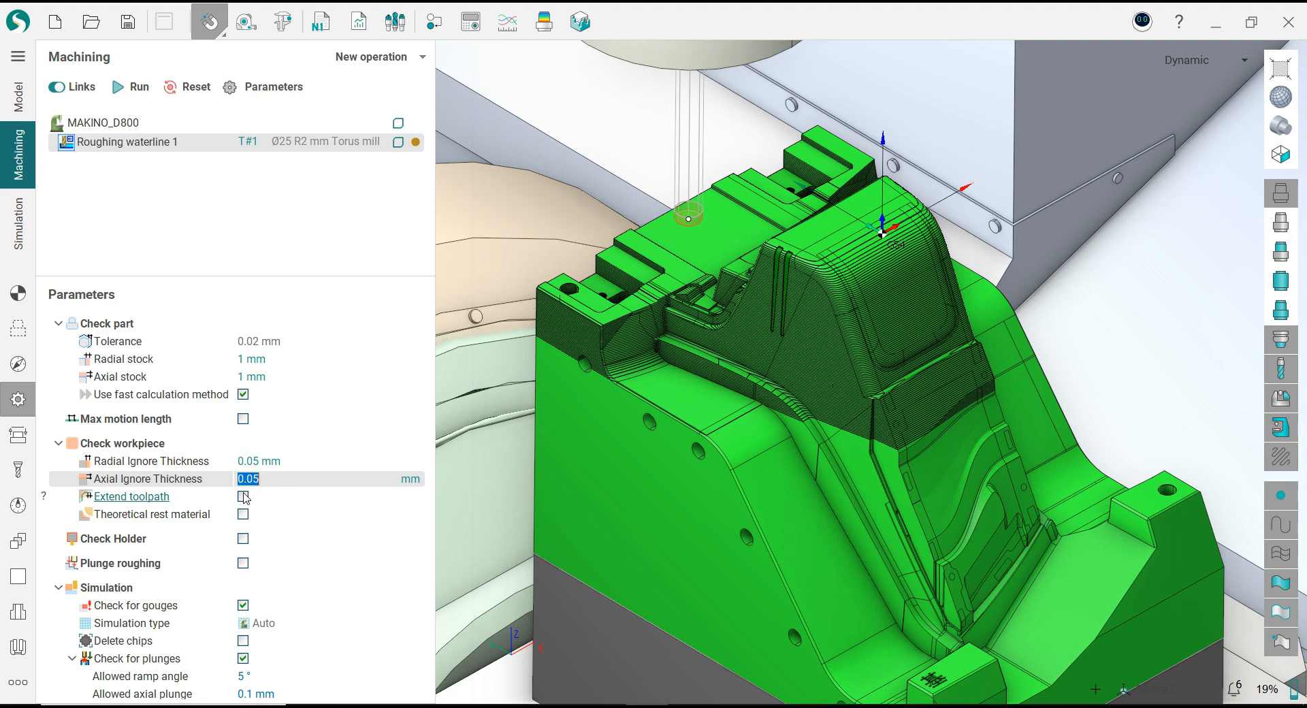
{"action": "left_click", "coordinate": [244, 497]}
{"action": "key", "text": "Return"}
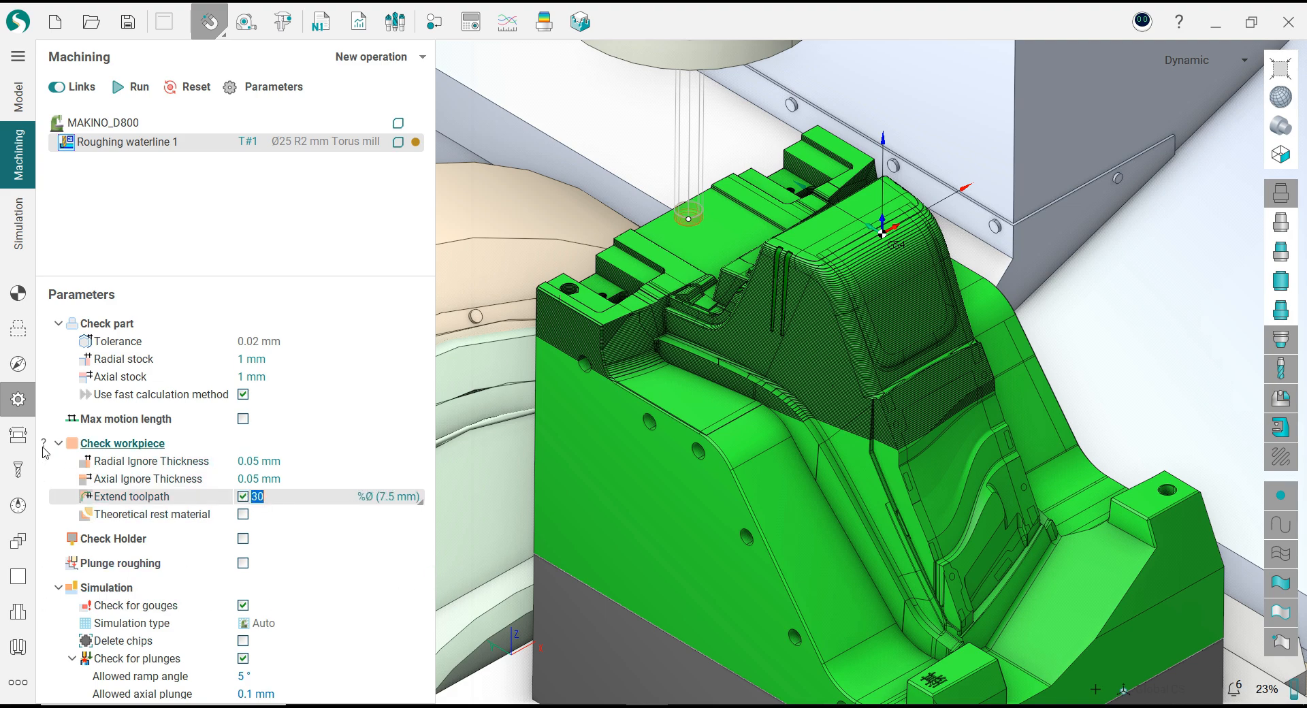
{"action": "scroll", "coordinate": [255, 552], "scroll_direction": "down", "scroll_amount": 2}
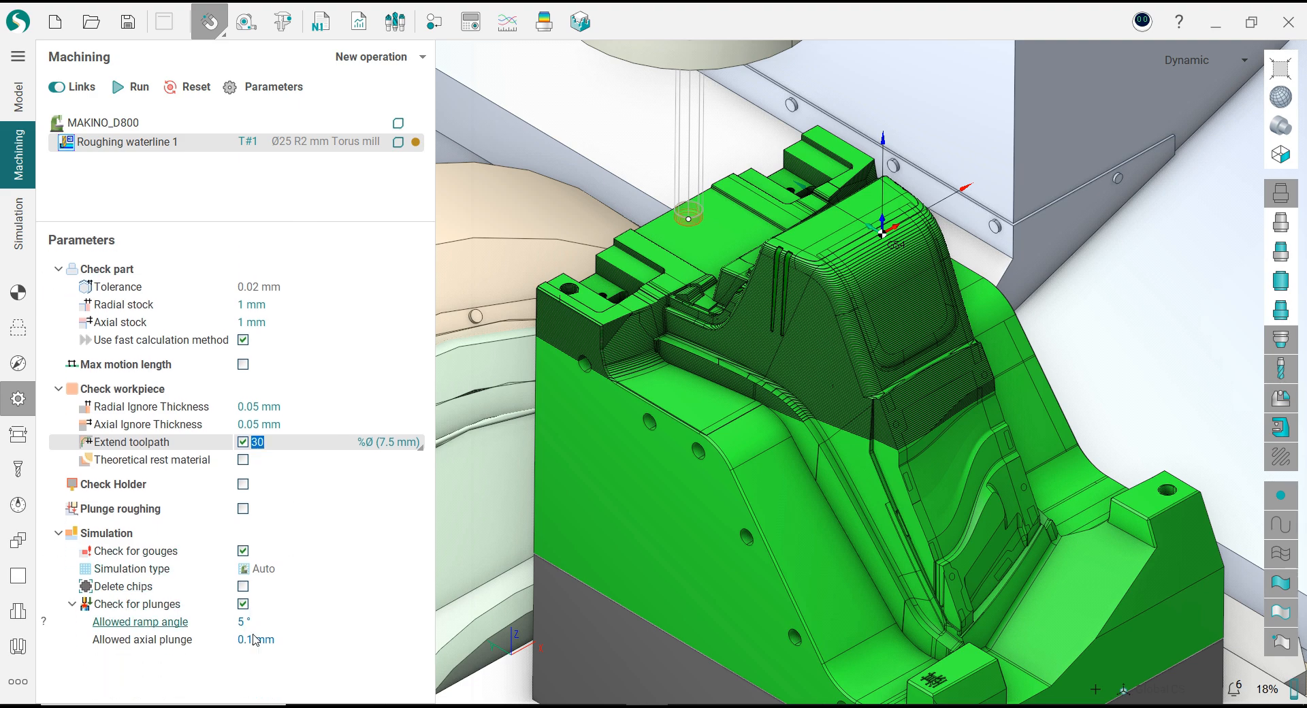
- Set the safe level for the operation's safe motions to 100 mm from the part
{"action": "left_click", "coordinate": [18, 433]}
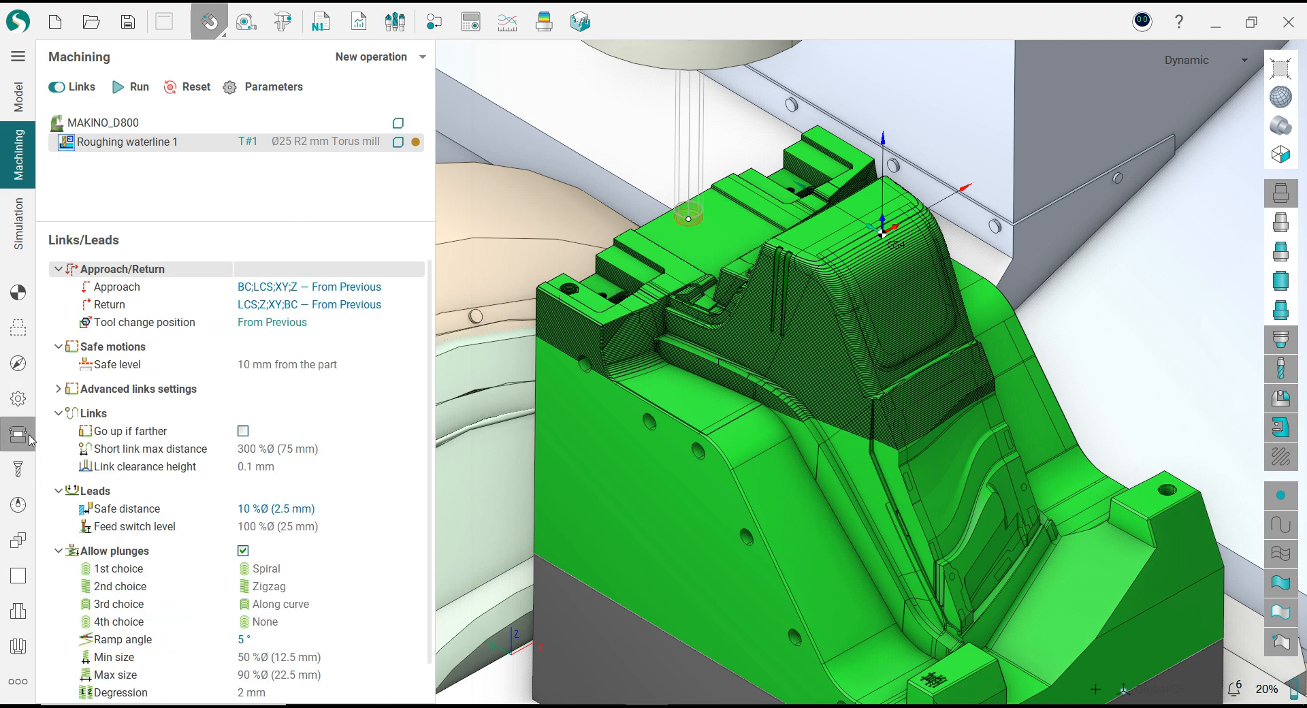
{"action": "left_click", "coordinate": [289, 366]}
{"action": "key", "text": "Return"}
- Set the link clearance height to 3 mm and the leads' safe distance and feed switch level to 15 % of the tool diameter
{"action": "left_click", "coordinate": [271, 467]}
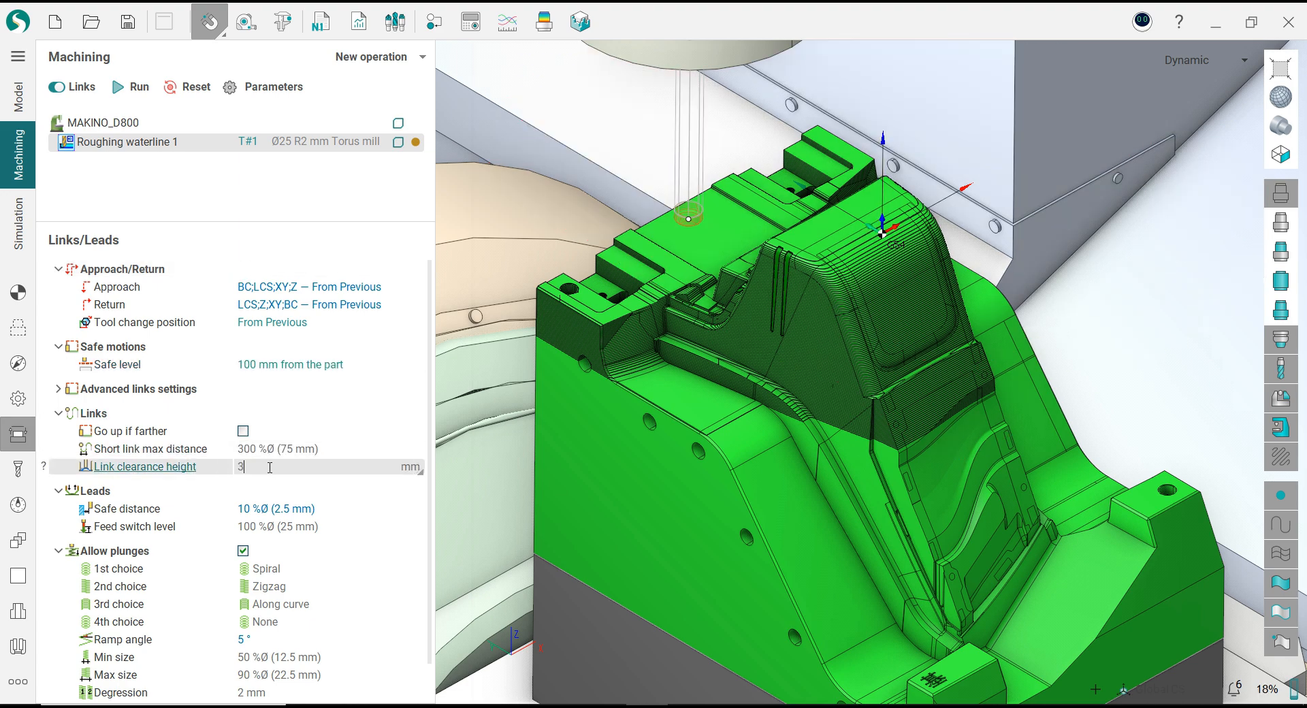
{"action": "left_click", "coordinate": [281, 509]}
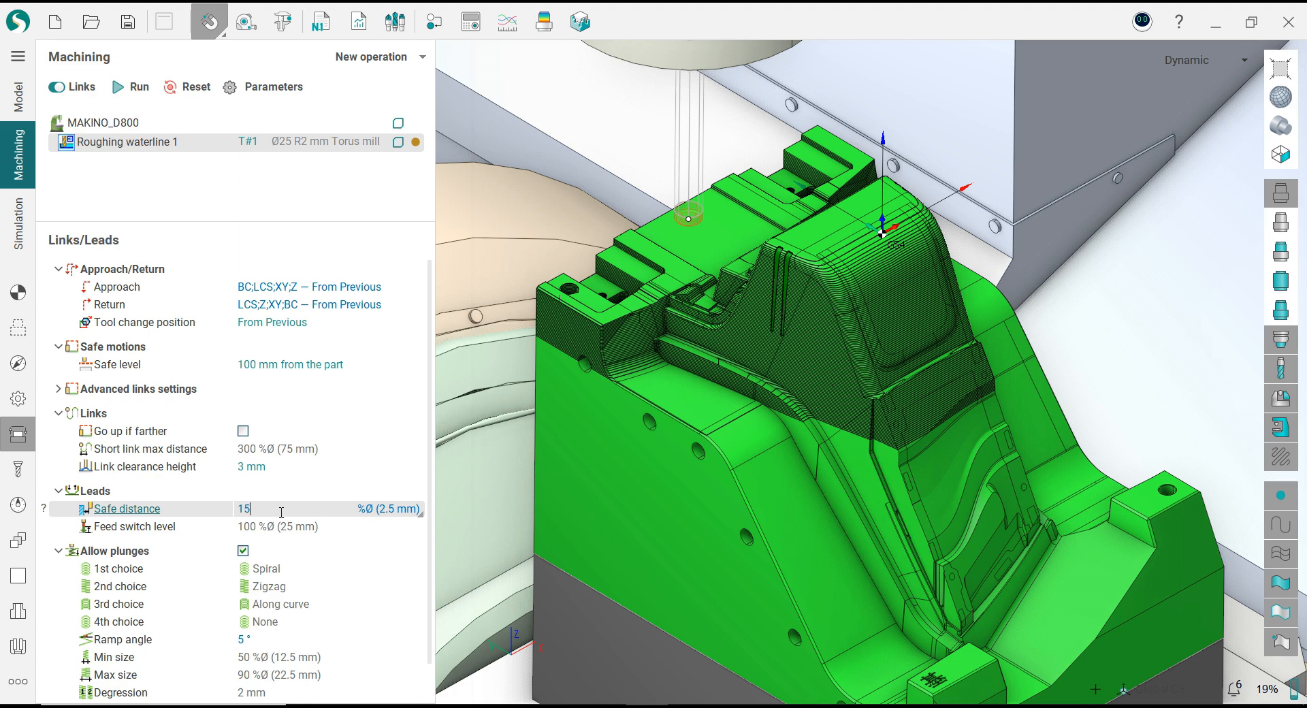
{"action": "left_click", "coordinate": [285, 527]}
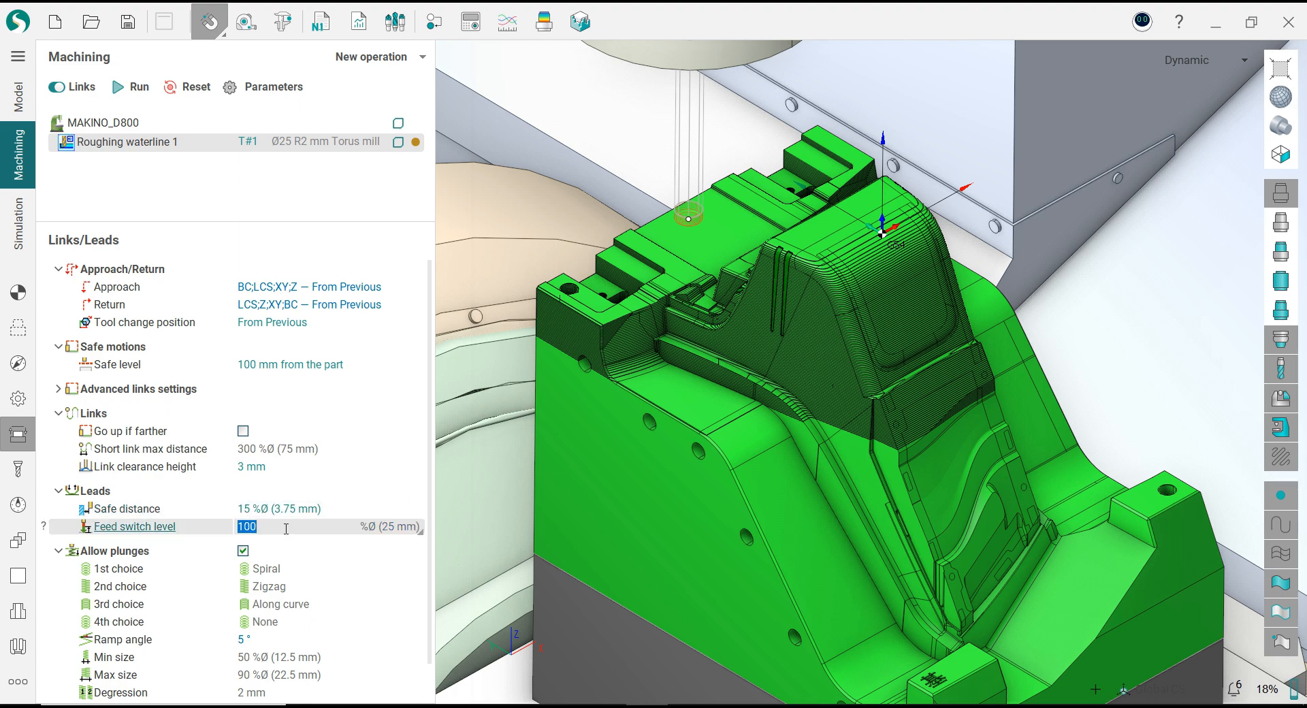
{"action": "key", "text": "Return"}
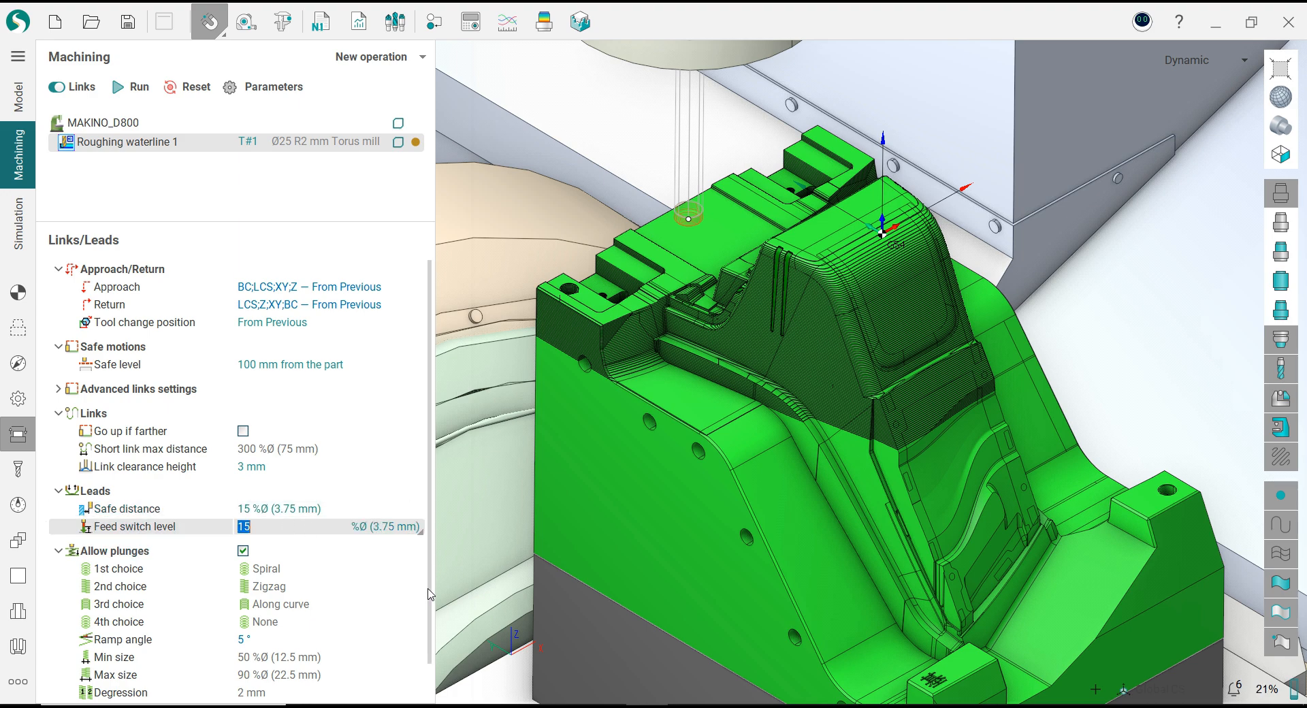
- Set the ramp angle of the allowed plunges to 1.5°
{"action": "scroll", "coordinate": [433, 653], "scroll_direction": "down", "scroll_amount": 1}
{"action": "left_click", "coordinate": [244, 603]}
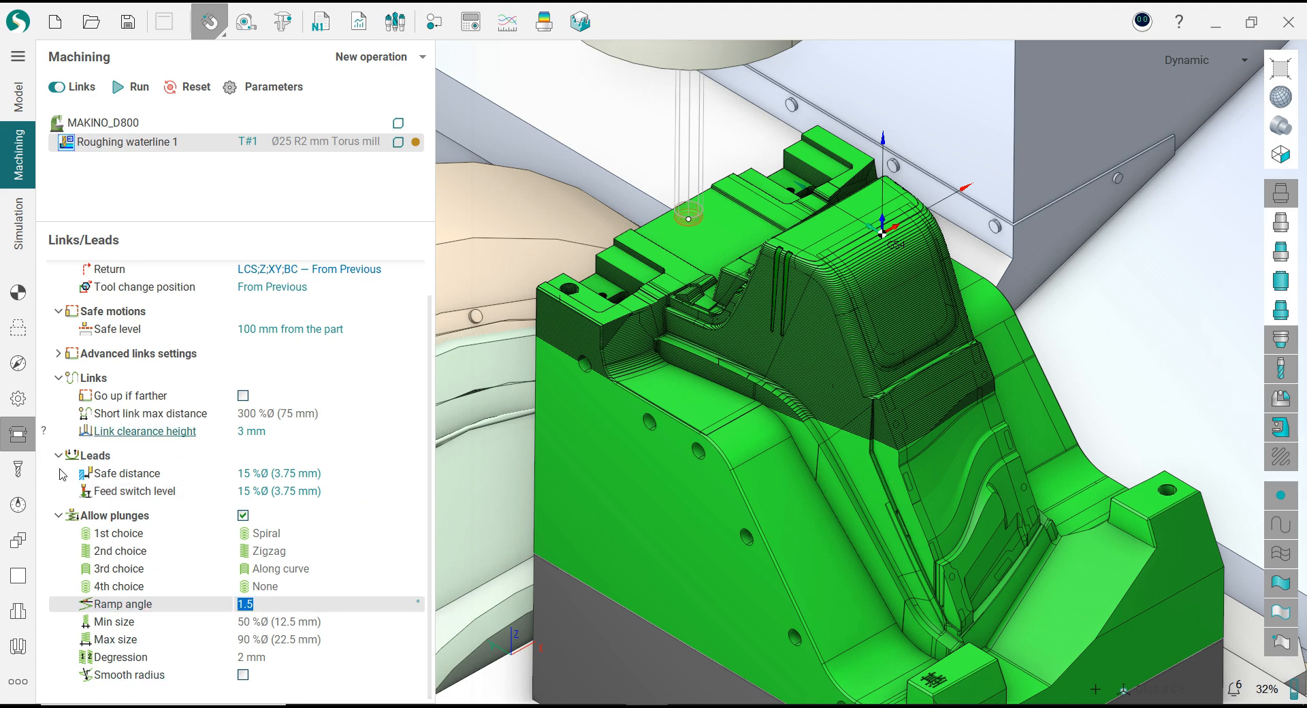
- Examine the Check Holder explanation, the tool's position above the part, and the operation's link, lead and setup settings
{"action": "left_click", "coordinate": [18, 398]}
{"action": "mouse_move", "coordinate": [45, 605]}
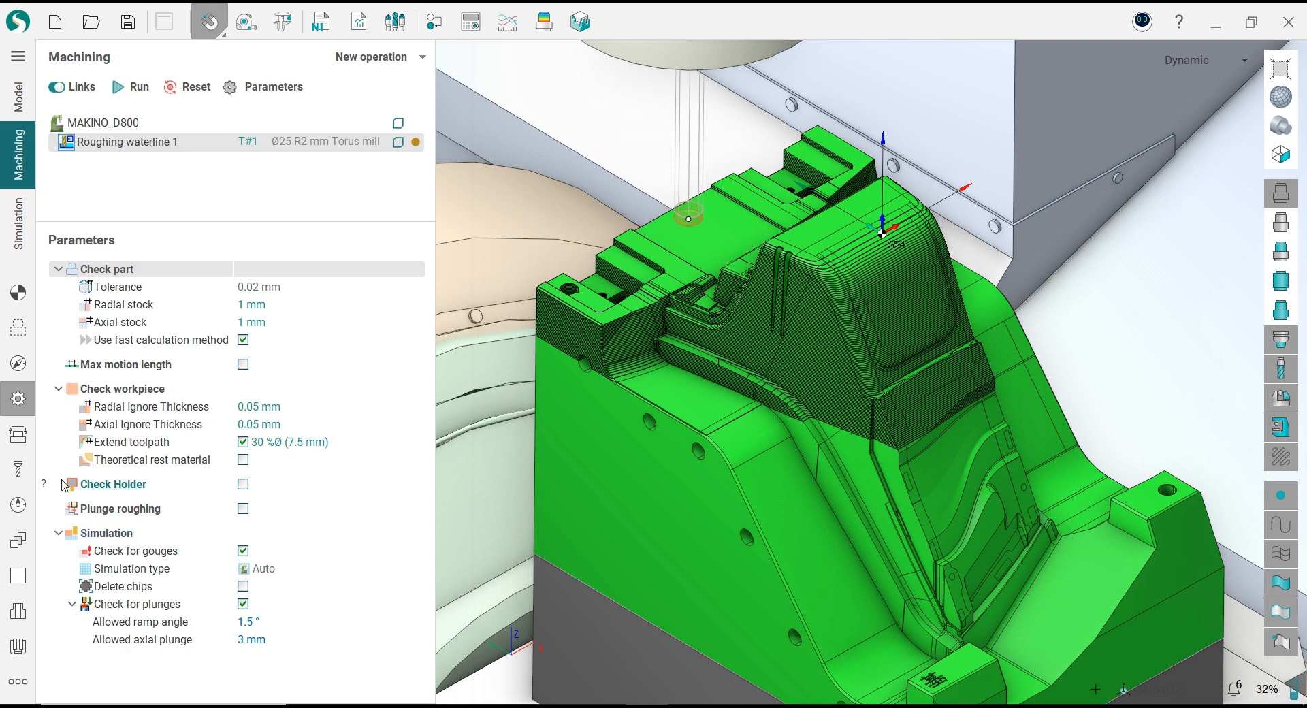
{"action": "mouse_move", "coordinate": [46, 488]}
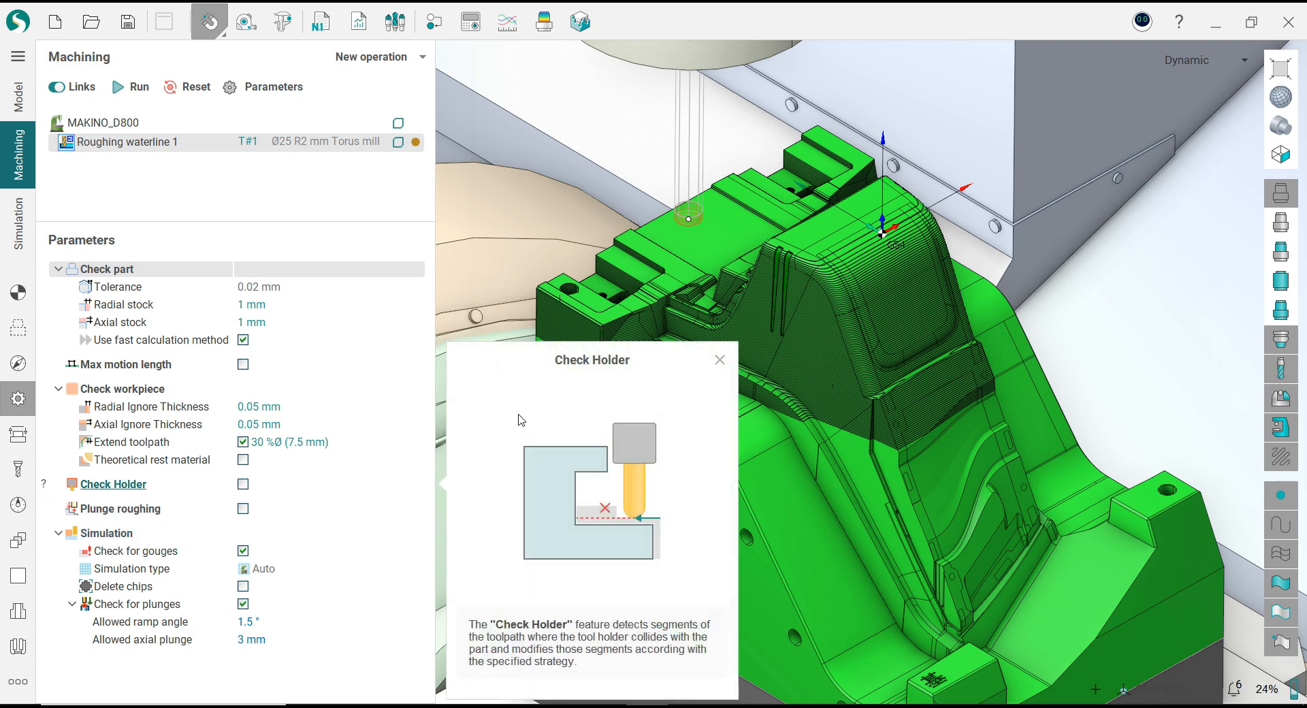
{"action": "middle_click_drag", "start_coordinate": [705, 433], "coordinate": [719, 540]}
{"action": "scroll", "coordinate": [719, 540], "scroll_direction": "down", "scroll_amount": 2}
{"action": "middle_click_drag", "start_coordinate": [781, 432], "coordinate": [733, 271]}
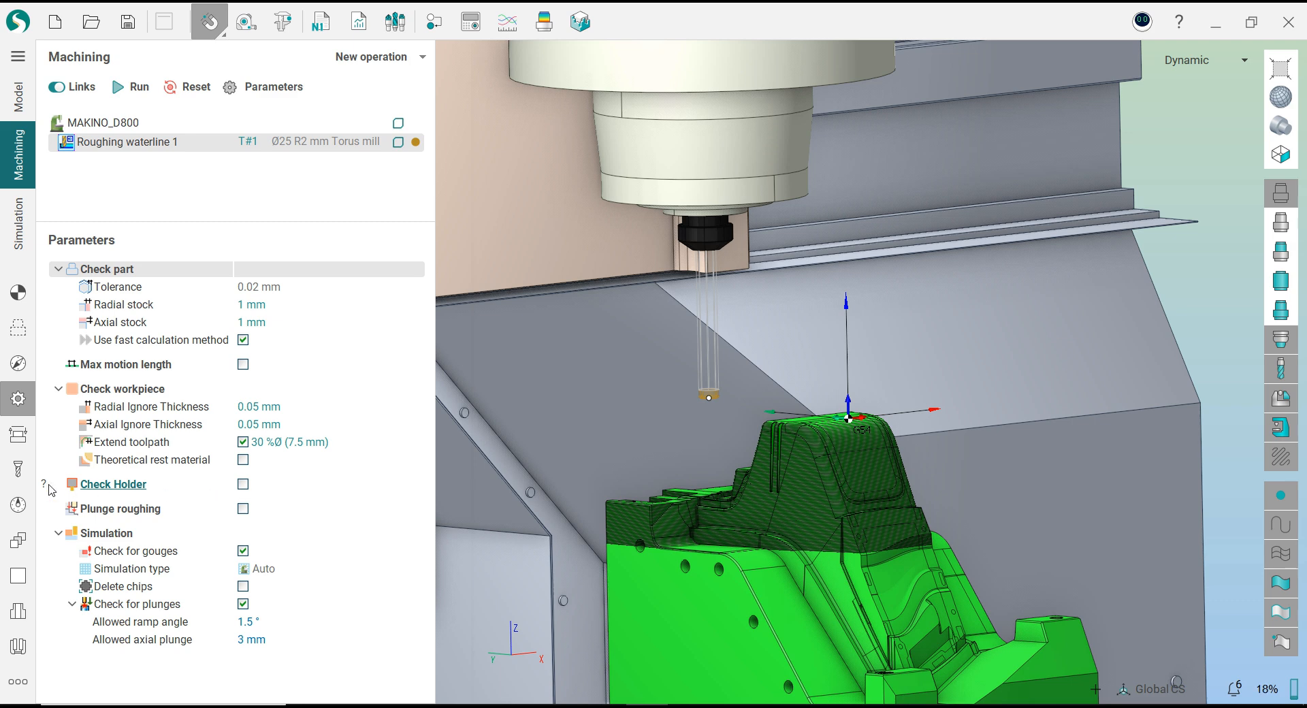
{"action": "left_click", "coordinate": [19, 434]}
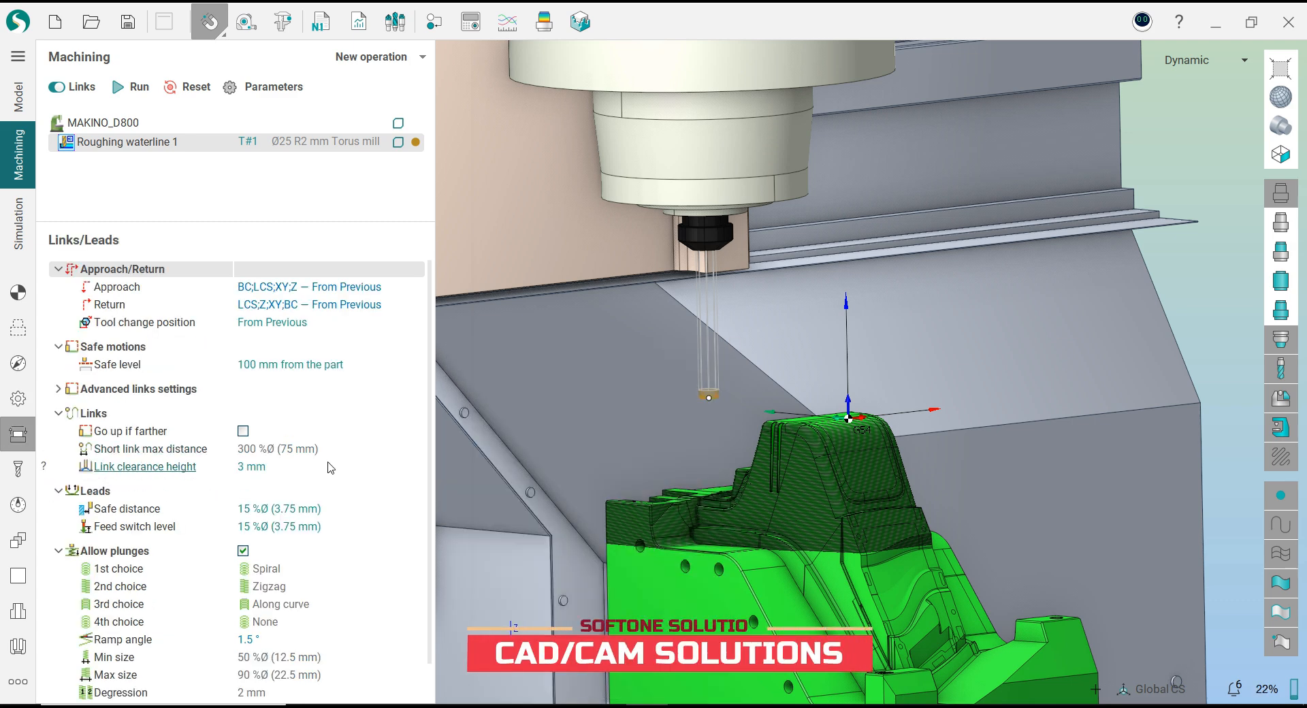
{"action": "scroll", "coordinate": [361, 404], "scroll_direction": "down", "scroll_amount": 2}
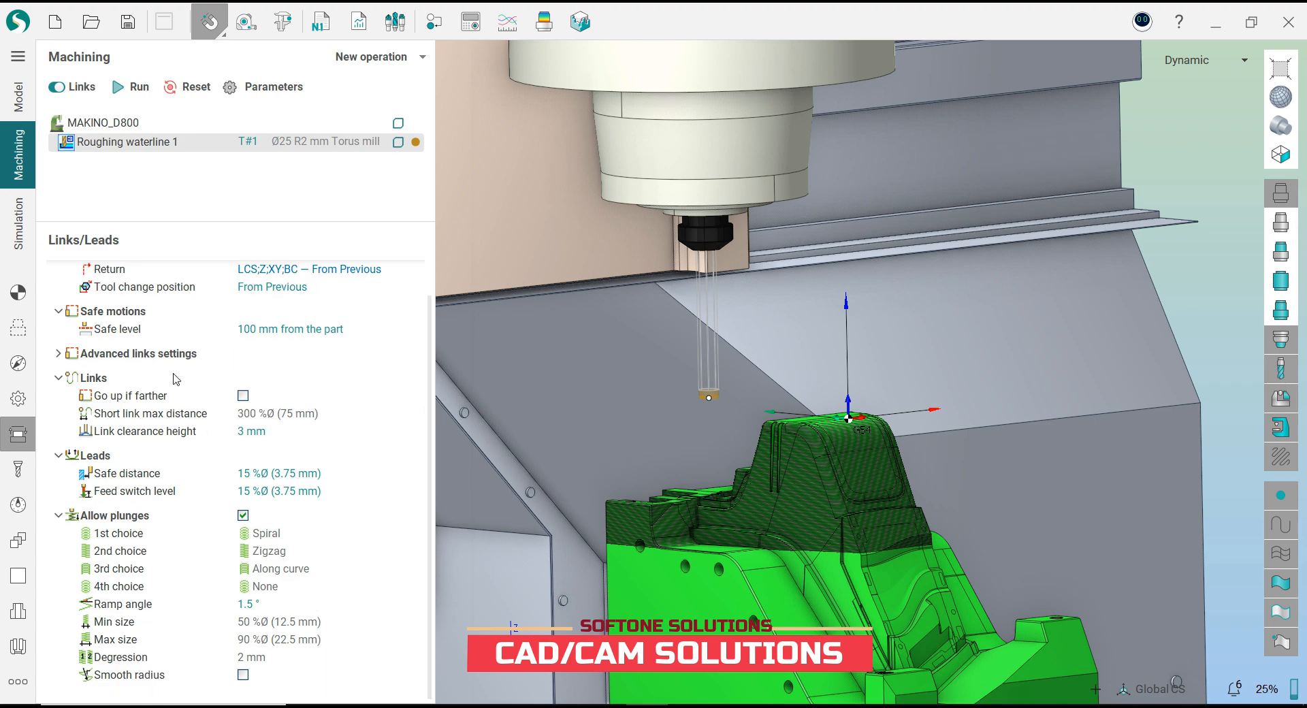
{"action": "left_click", "coordinate": [19, 294]}
{"action": "middle_click_drag", "start_coordinate": [733, 367], "coordinate": [715, 439]}
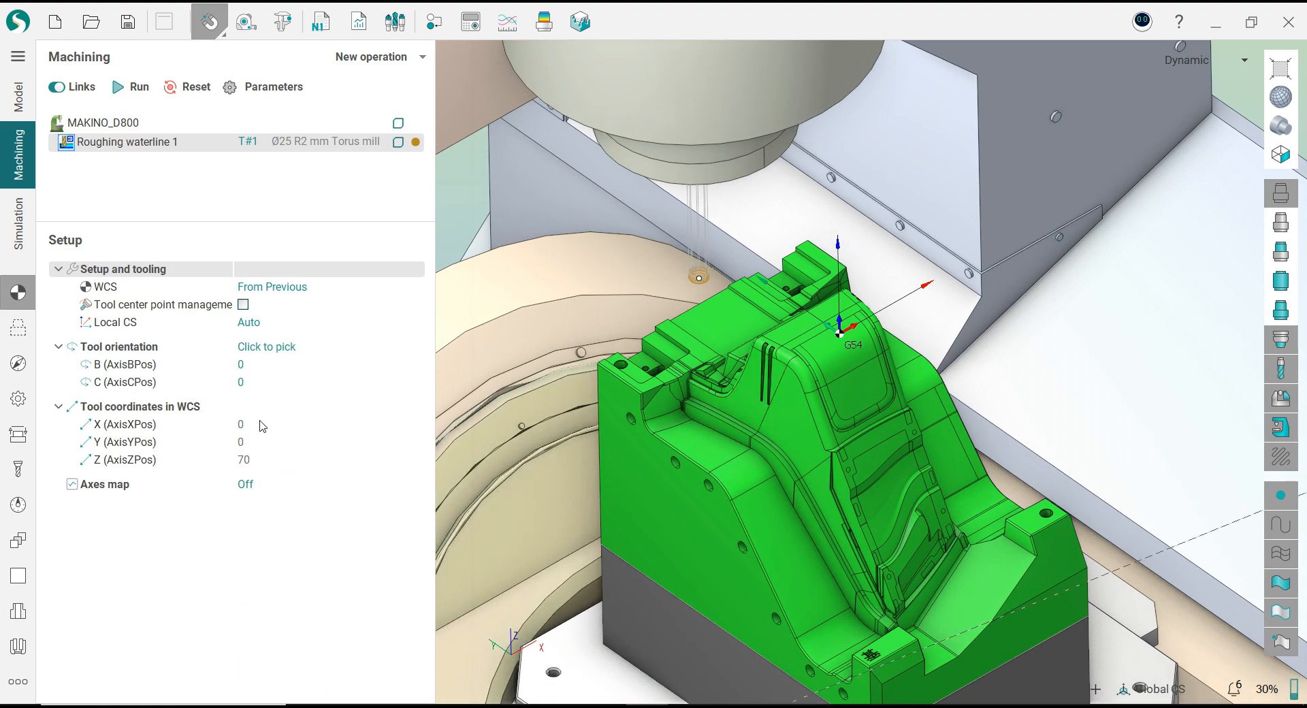
- Set the spindle speed to 3500 rev/min and the work feed to 1000 mm/min for the roughing operation
{"action": "left_click", "coordinate": [31, 516]}
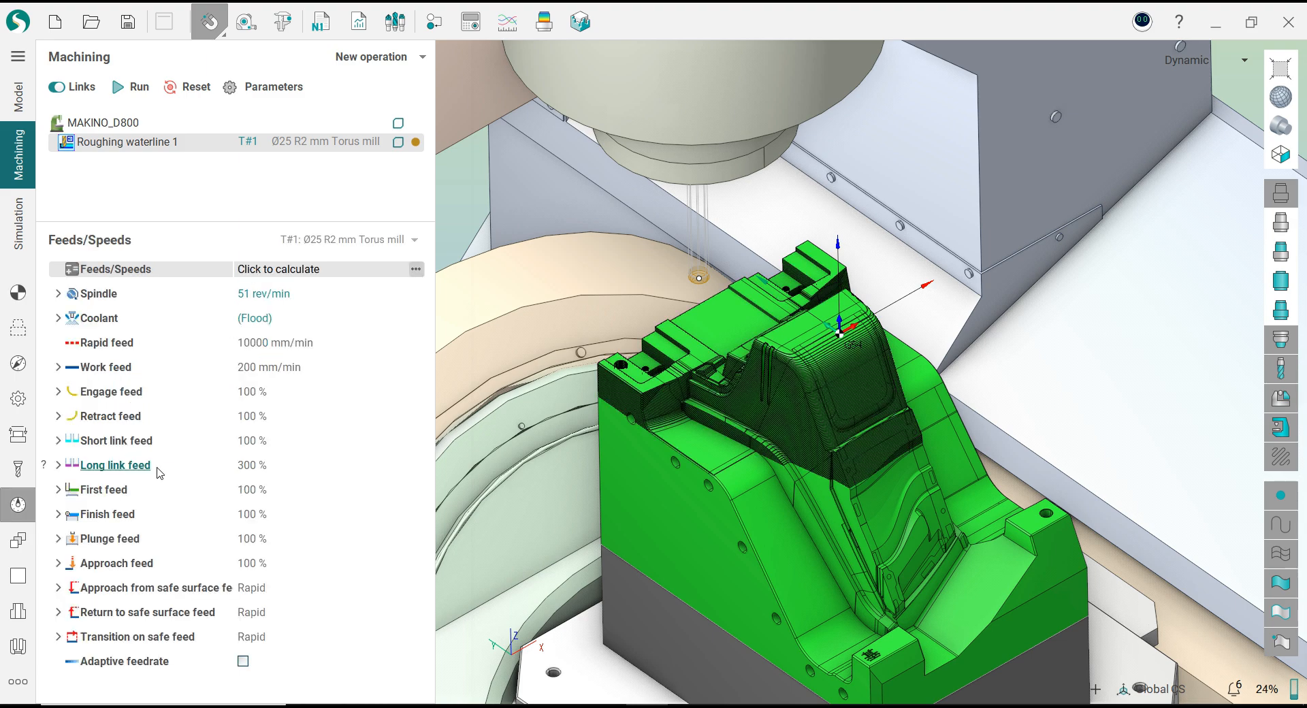
{"action": "left_click", "coordinate": [278, 294]}
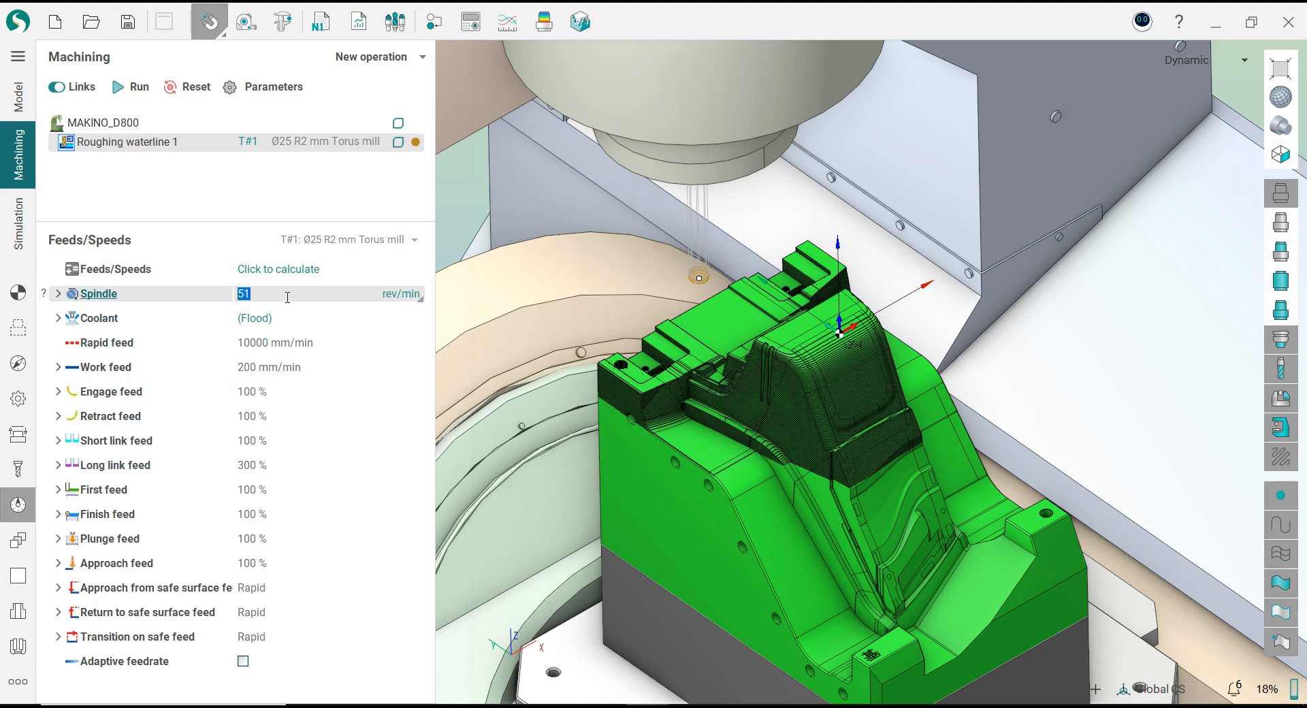
{"action": "double_click", "coordinate": [287, 297]}
{"action": "type", "text": "3500"}
{"action": "double_click", "coordinate": [260, 367]}
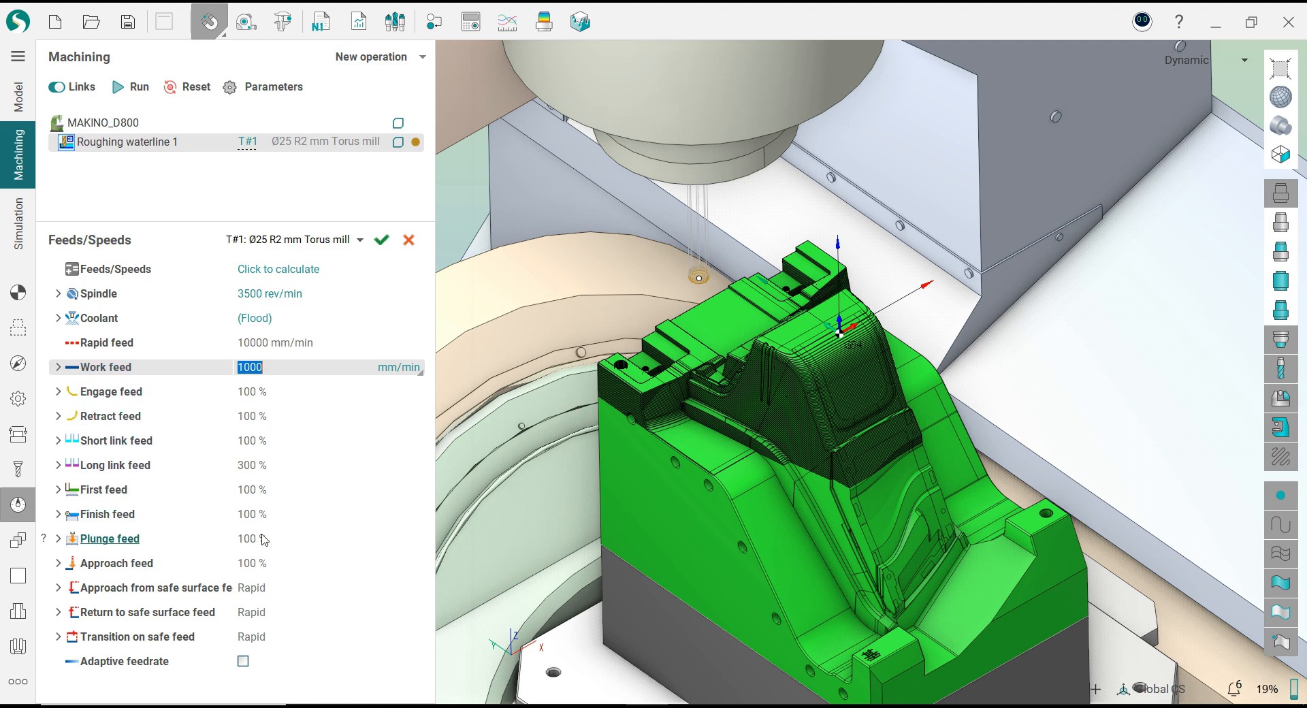
- Set the plunge feed to 80 % and the approach feed to 25 %, and apply the feeds and speeds to tool T#1
{"action": "left_click", "coordinate": [46, 540]}
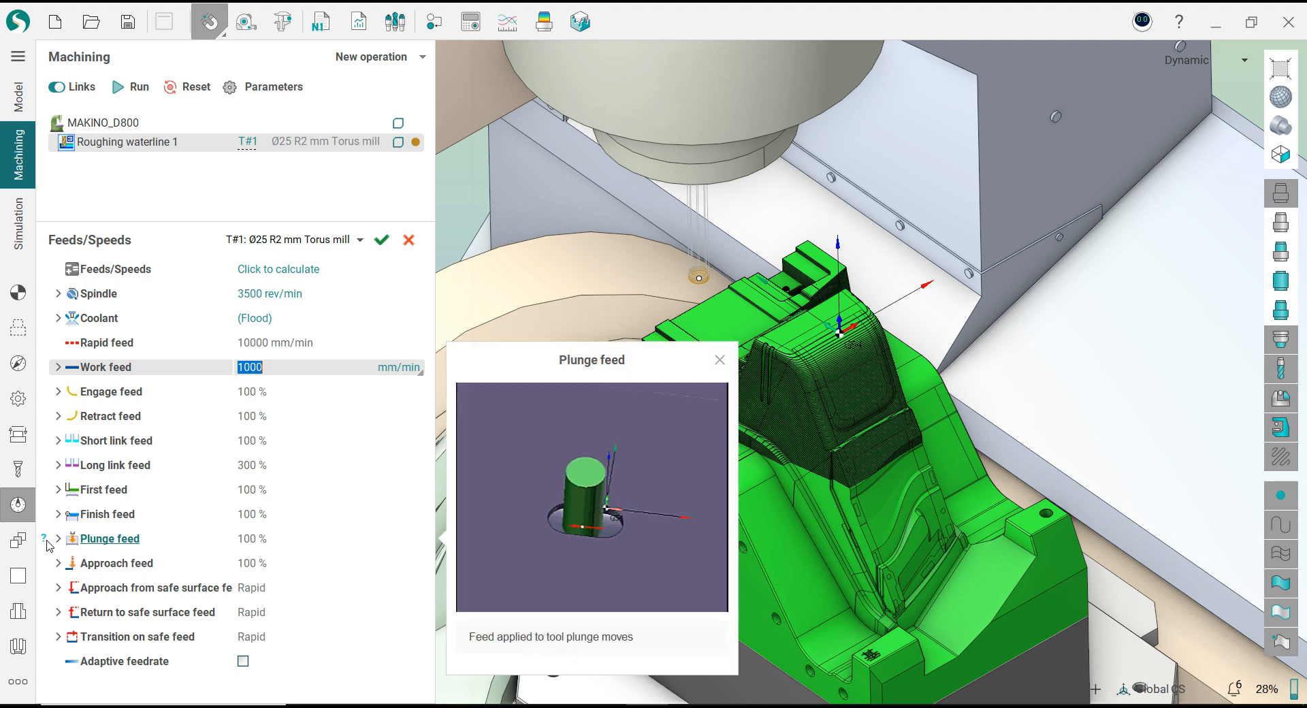
{"action": "left_click", "coordinate": [259, 538]}
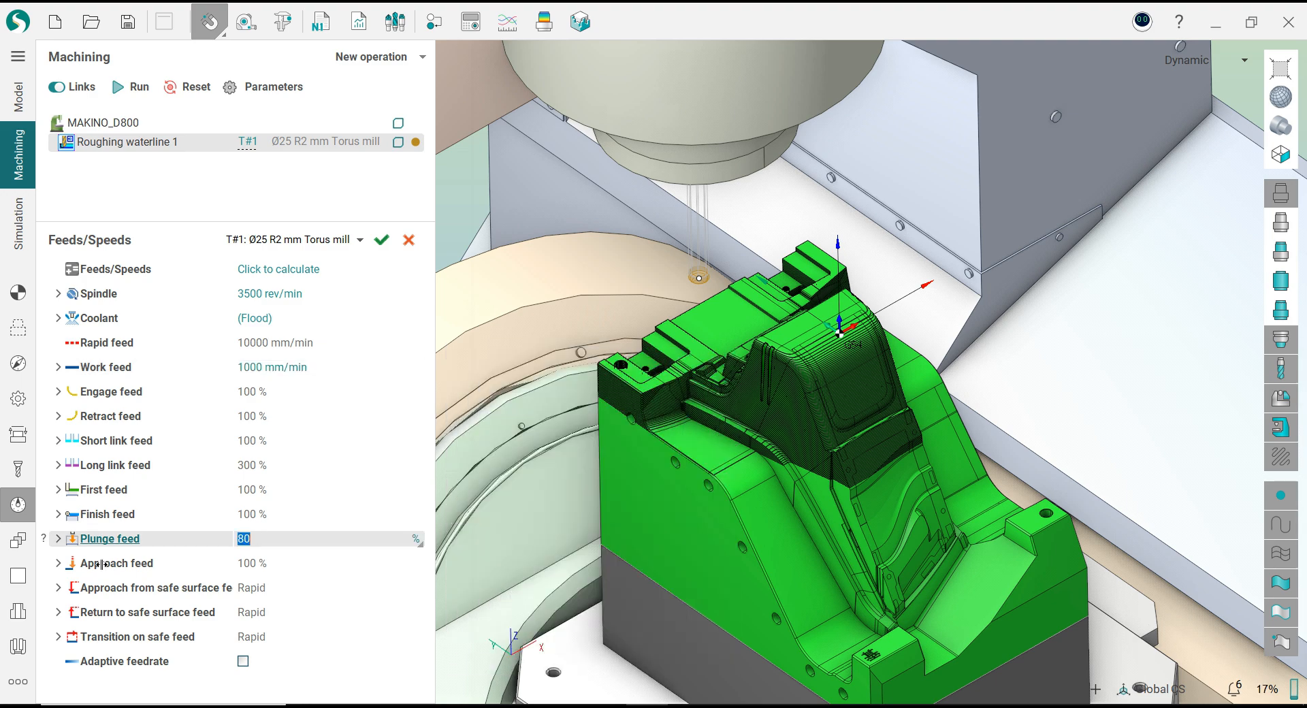
{"action": "left_click", "coordinate": [245, 563]}
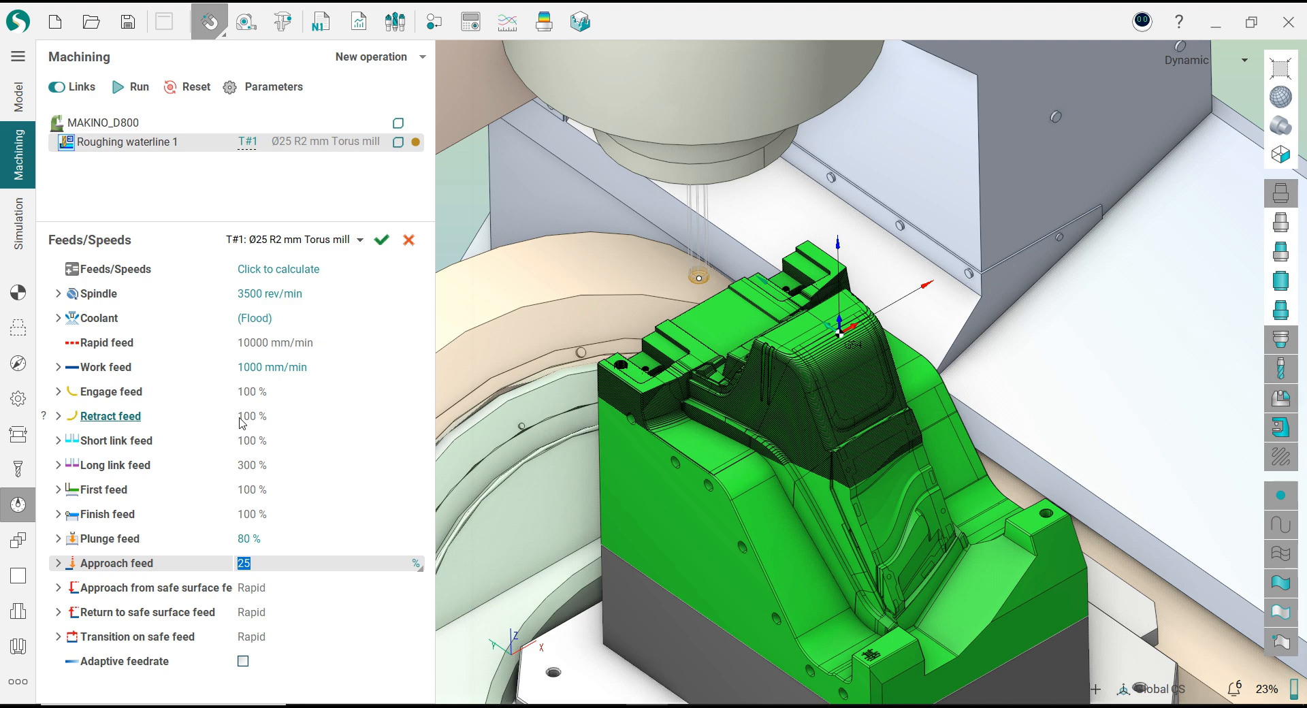
{"action": "left_click", "coordinate": [382, 240]}
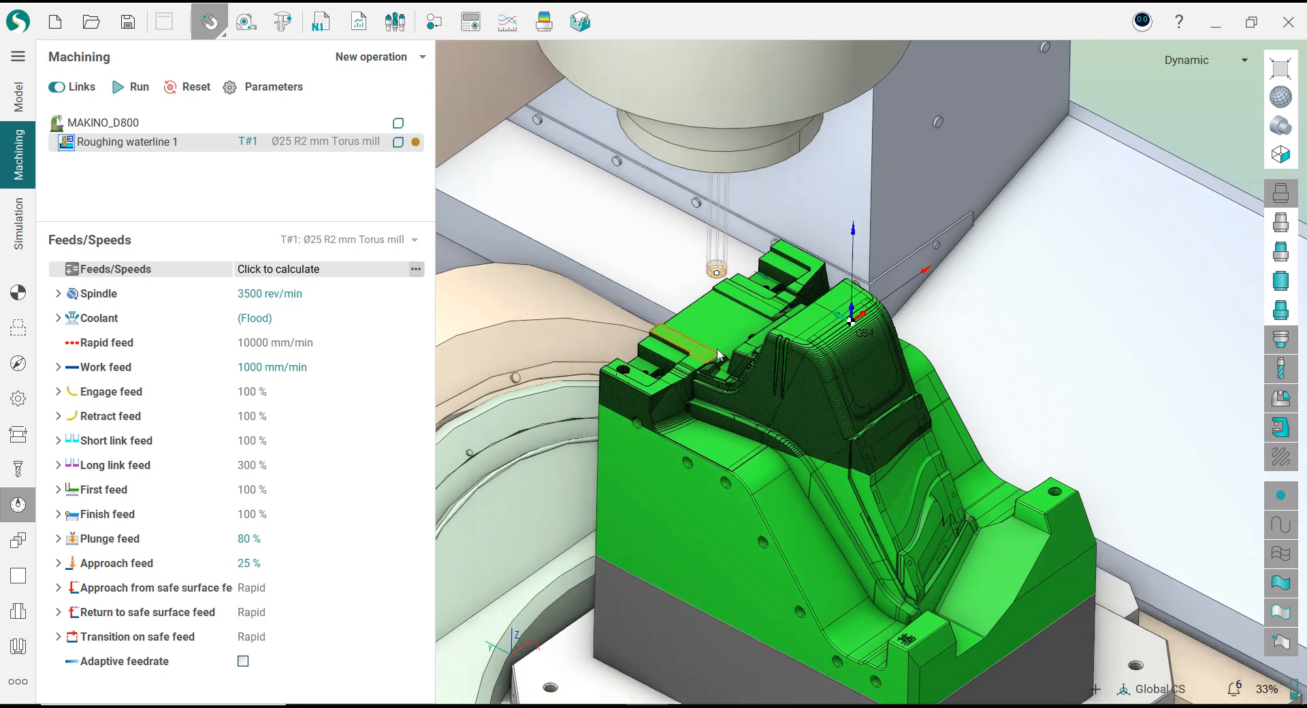
- Calculate the toolpath of the Roughing waterline 1 operation
{"action": "left_click", "coordinate": [18, 292]}
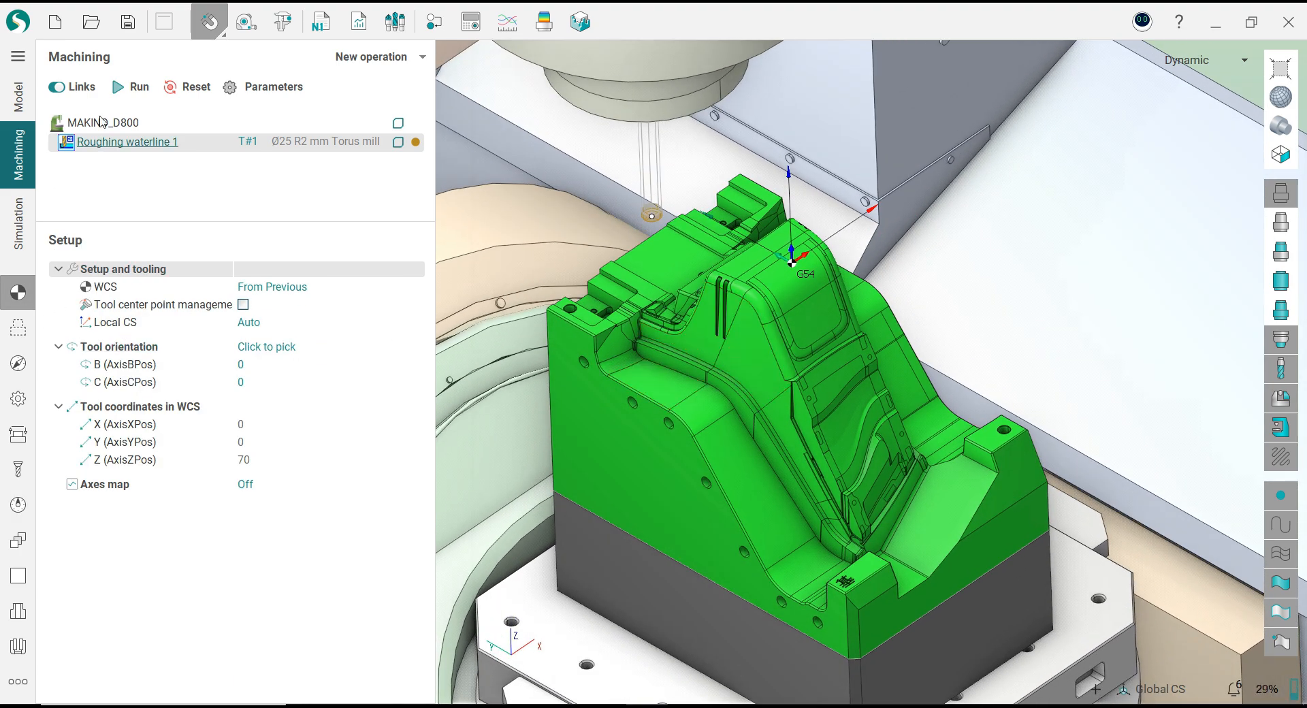
{"action": "left_click", "coordinate": [136, 88]}
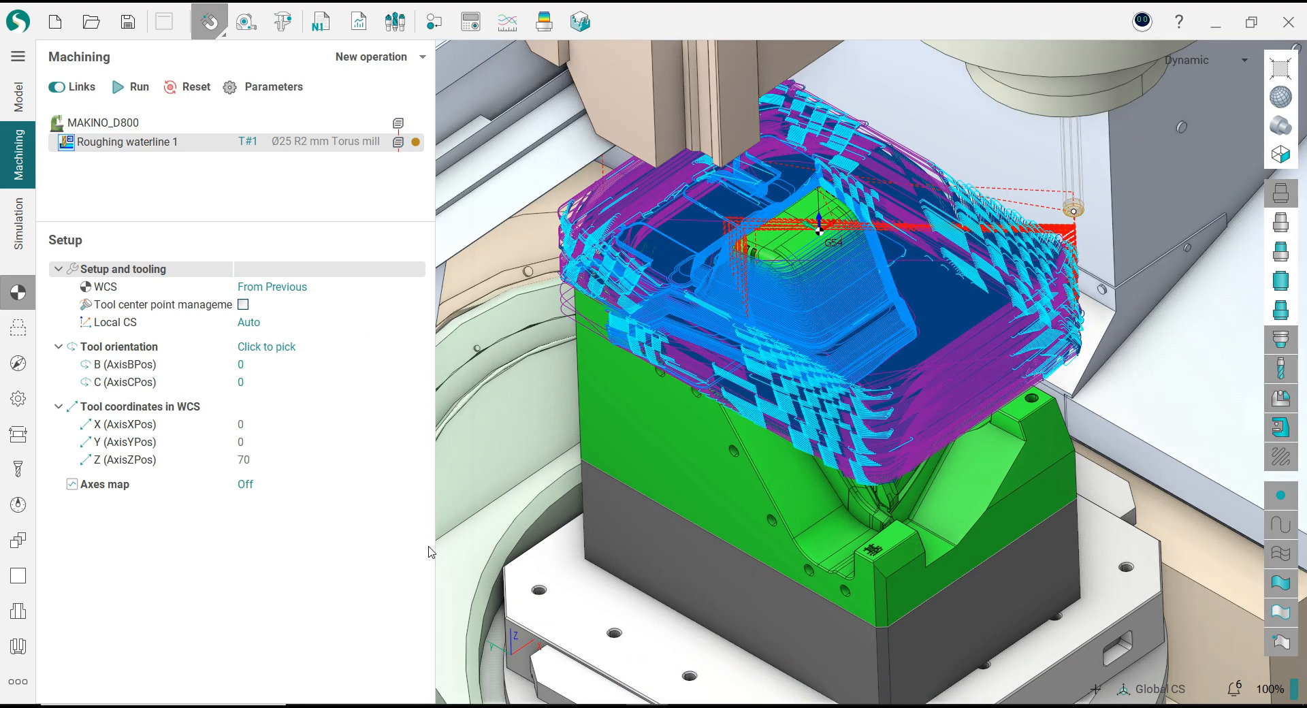
- Examine the calculated roughing toolpath on the mould part from several angles and at close range
{"action": "middle_click_drag", "start_coordinate": [661, 452], "coordinate": [650, 393]}
{"action": "middle_click_drag", "start_coordinate": [746, 409], "coordinate": [1094, 441]}
{"action": "left_click", "coordinate": [1281, 427]}
{"action": "middle_click_drag", "start_coordinate": [1021, 381], "coordinate": [798, 353]}
{"action": "scroll", "coordinate": [688, 352], "scroll_direction": "up", "scroll_amount": 5}
{"action": "scroll", "coordinate": [720, 327], "scroll_direction": "down", "scroll_amount": 5}
{"action": "left_click", "coordinate": [1275, 429]}
{"action": "scroll", "coordinate": [874, 379], "scroll_direction": "down", "scroll_amount": 3}
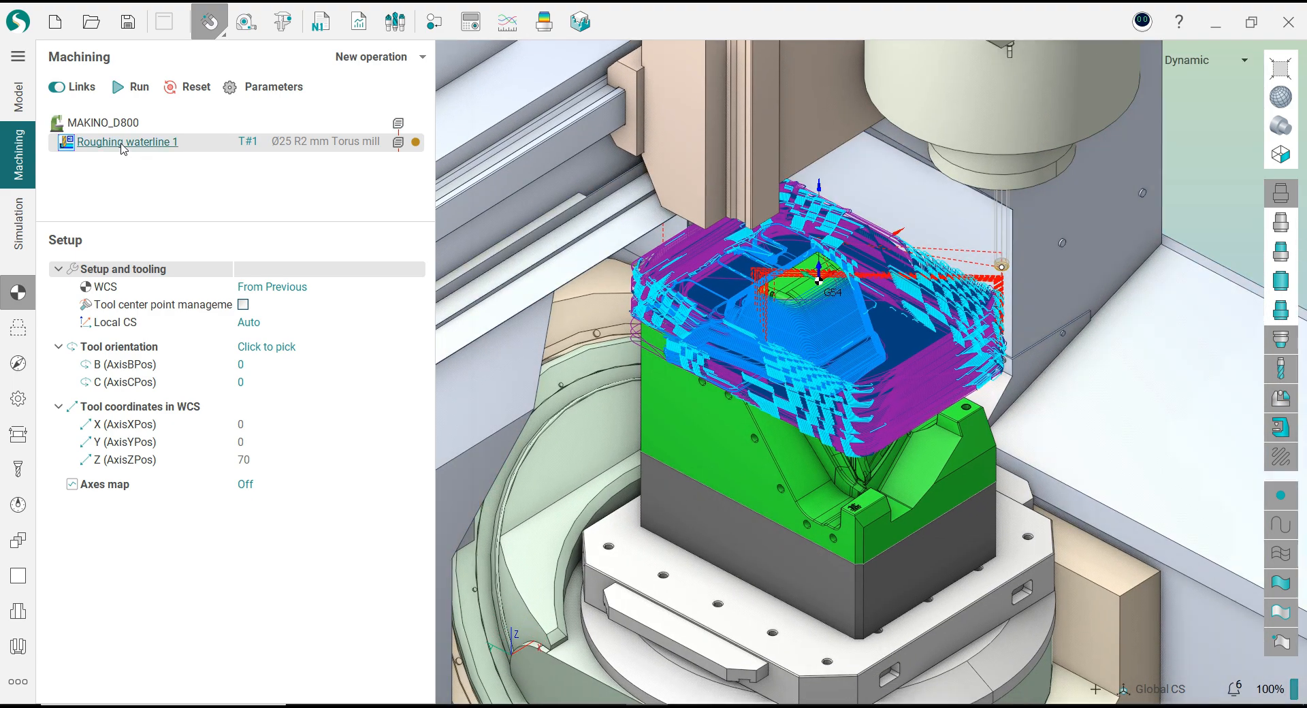
- Copy the Roughing waterline 1 operation and paste it as a second roughing operation
{"action": "right_click", "coordinate": [123, 149]}
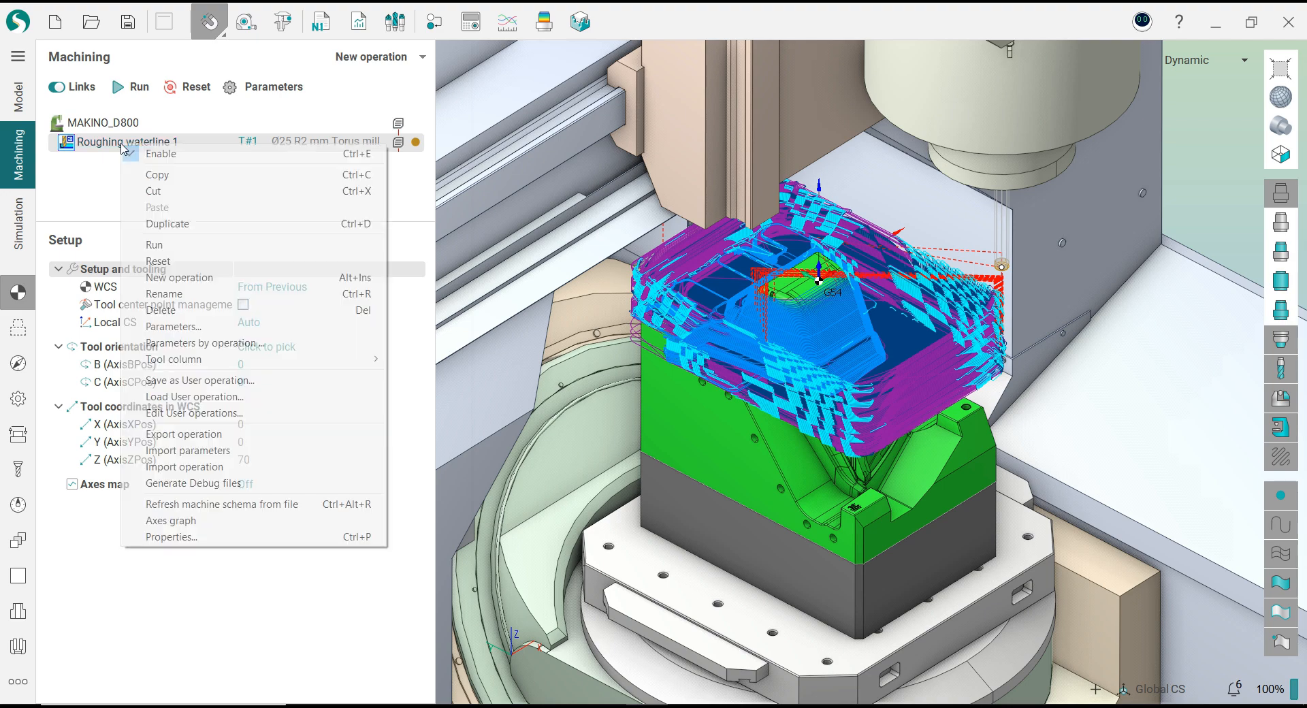
{"action": "left_click", "coordinate": [161, 174]}
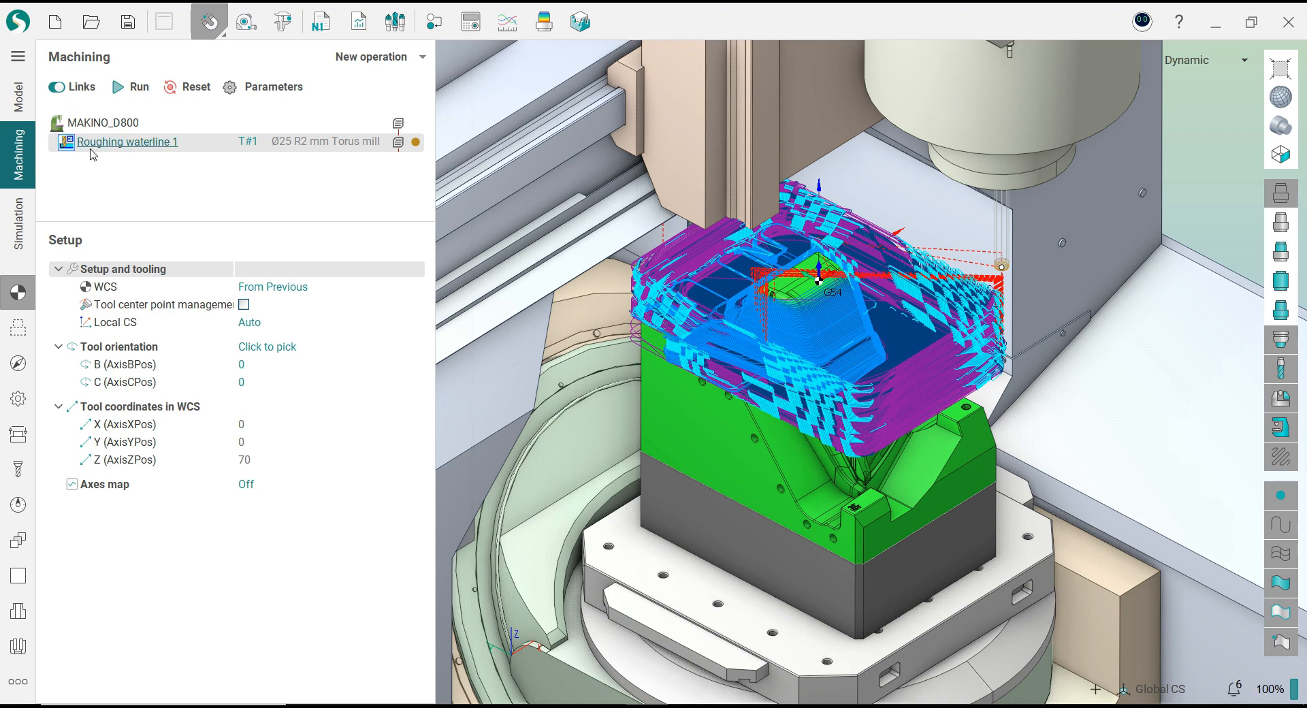
{"action": "right_click", "coordinate": [145, 142]}
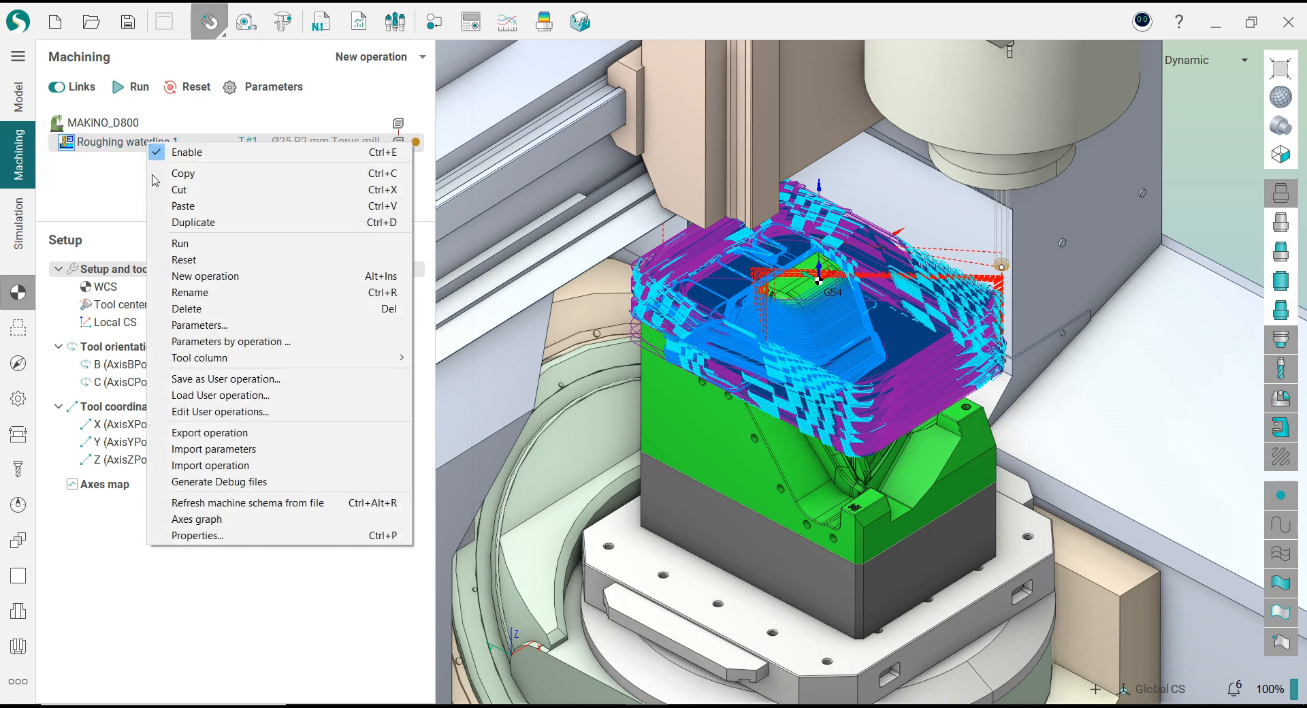
{"action": "left_click", "coordinate": [191, 205]}
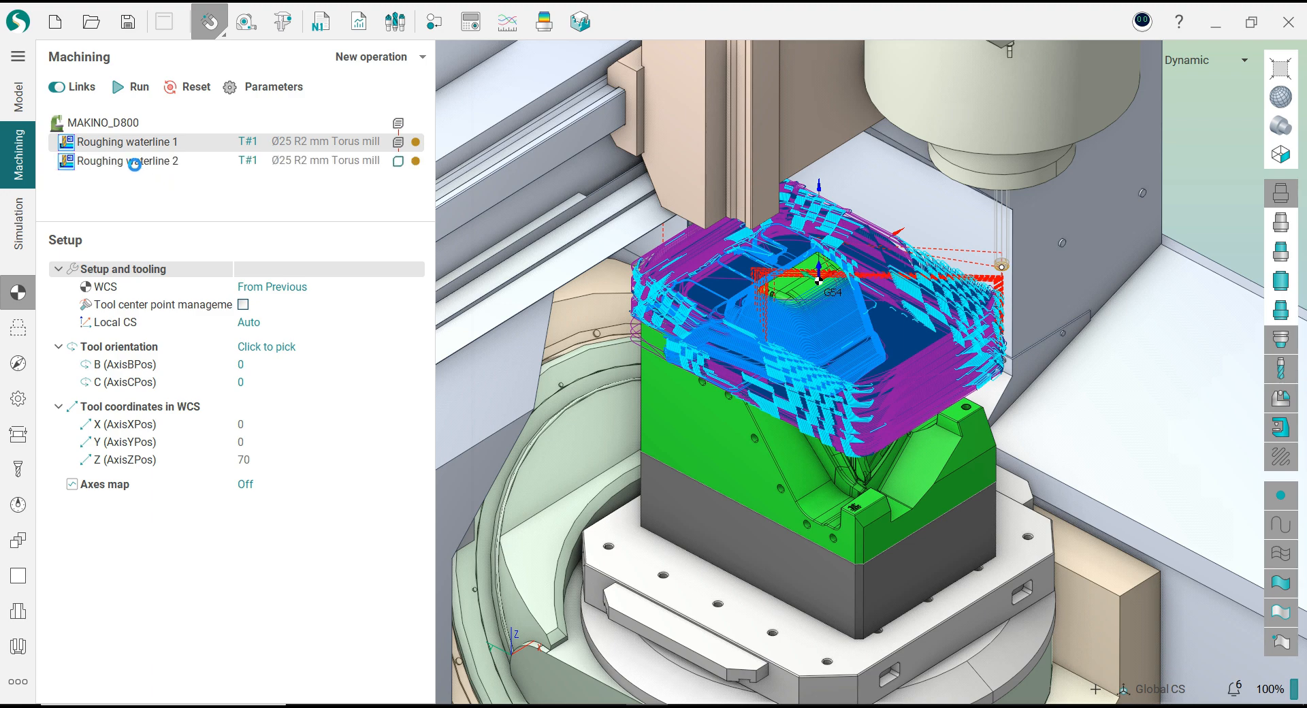
- Compare the views of both roughing operations and hide the grey block around and beneath the part for Roughing waterline 2
{"action": "left_click", "coordinate": [164, 164]}
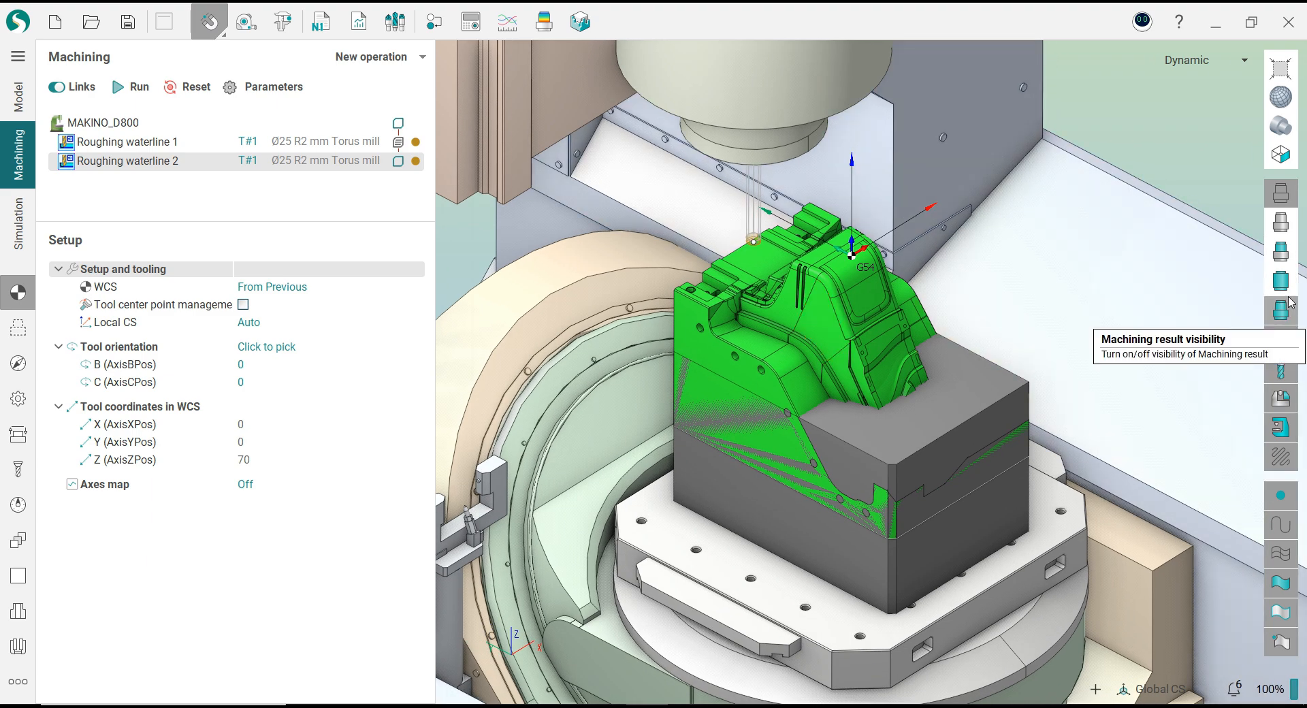
{"action": "left_click", "coordinate": [1281, 399]}
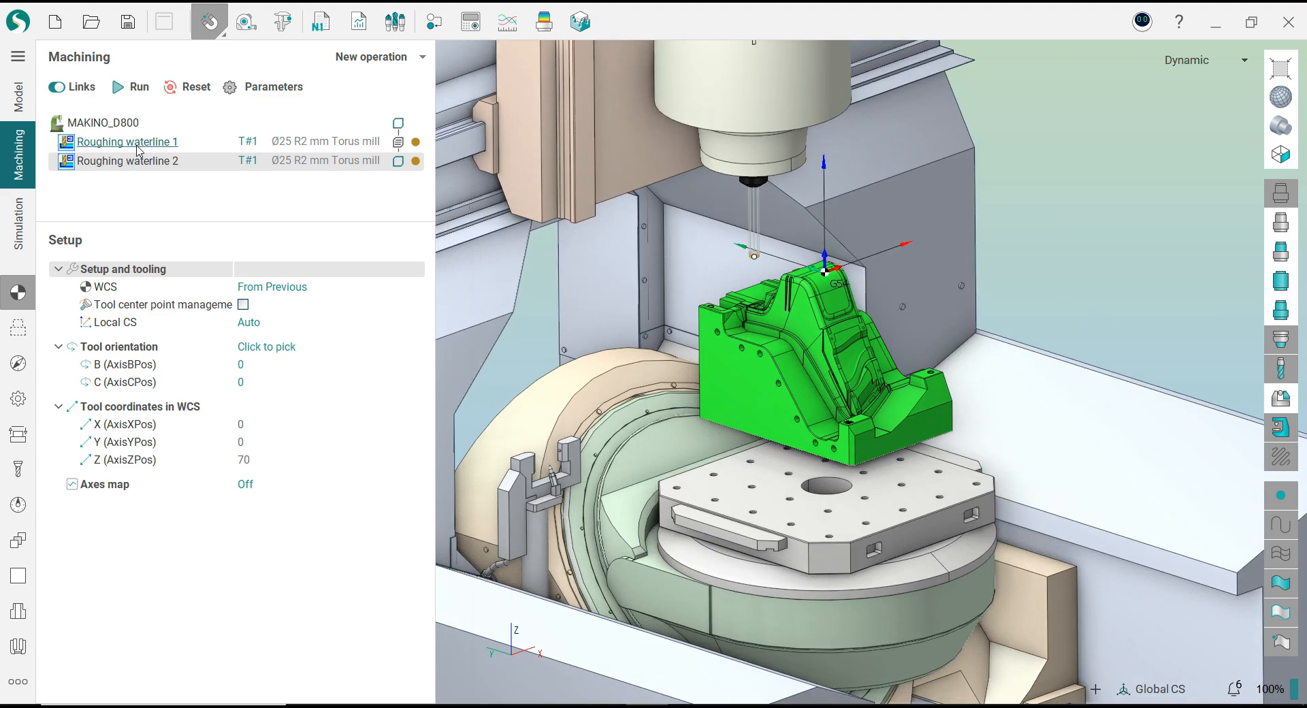
{"action": "left_click", "coordinate": [139, 148]}
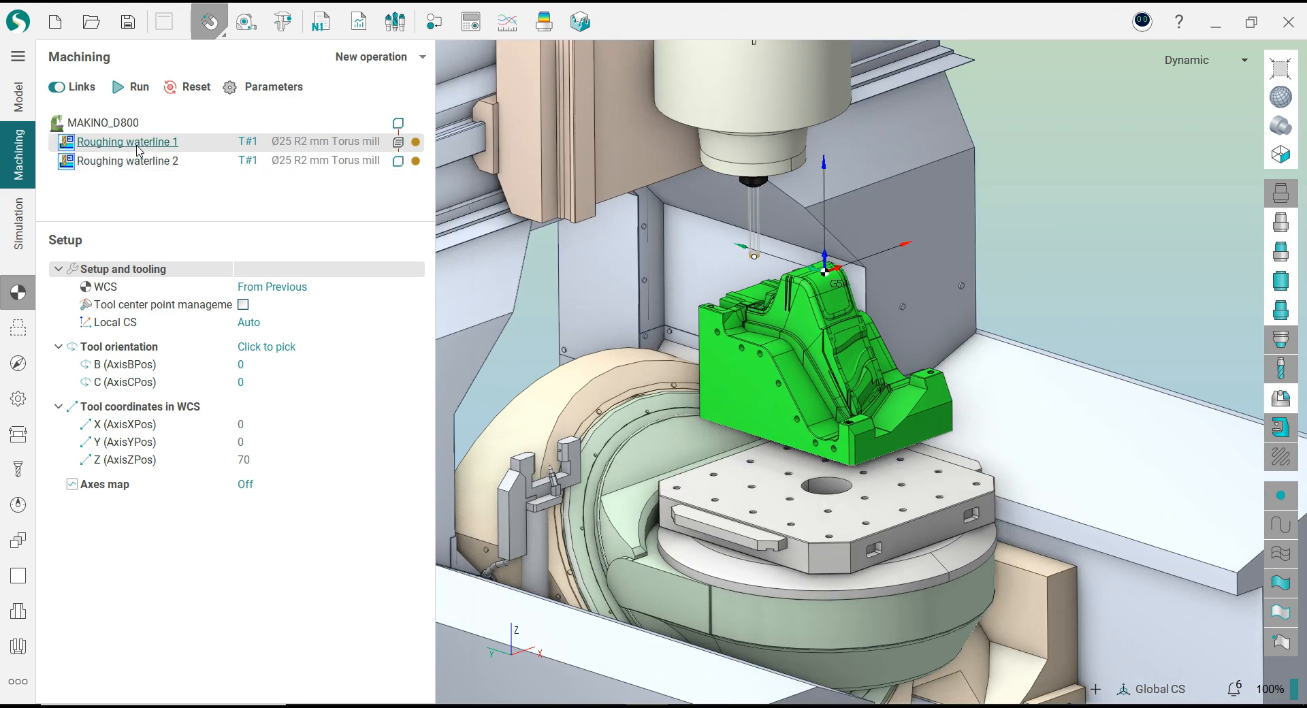
{"action": "left_click", "coordinate": [1287, 405]}
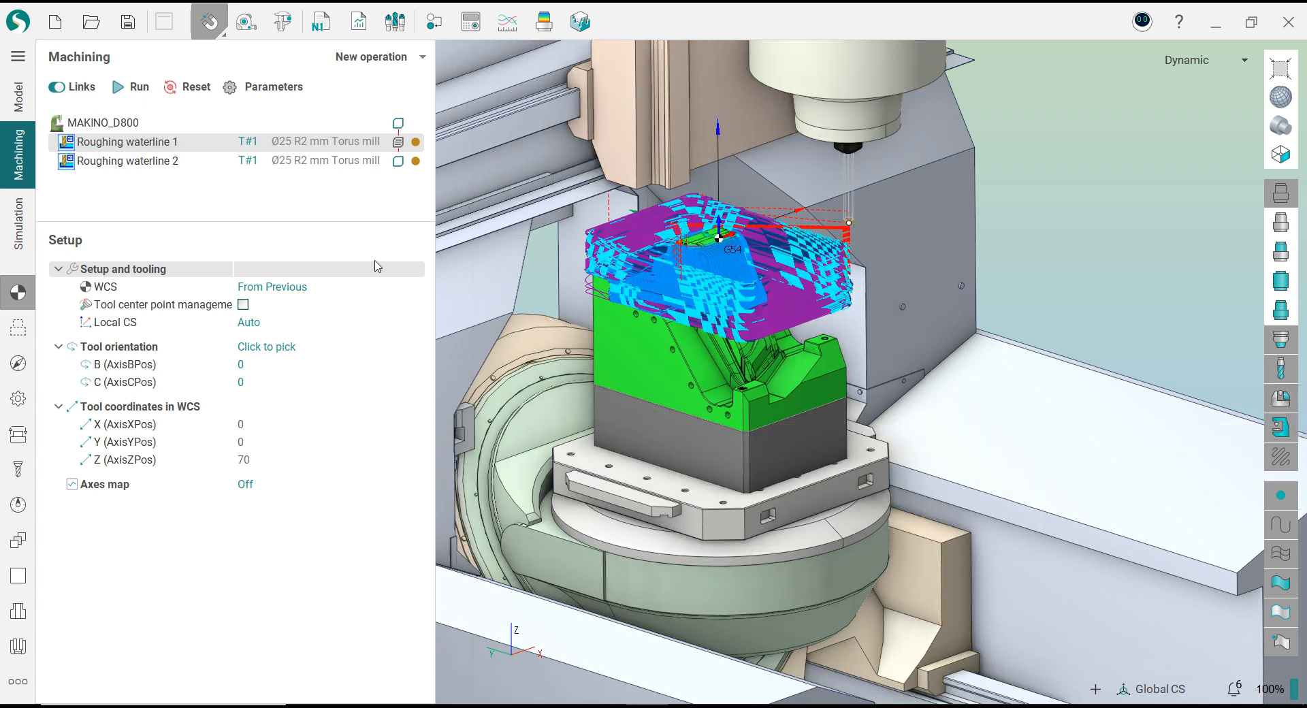
{"action": "left_click", "coordinate": [163, 165]}
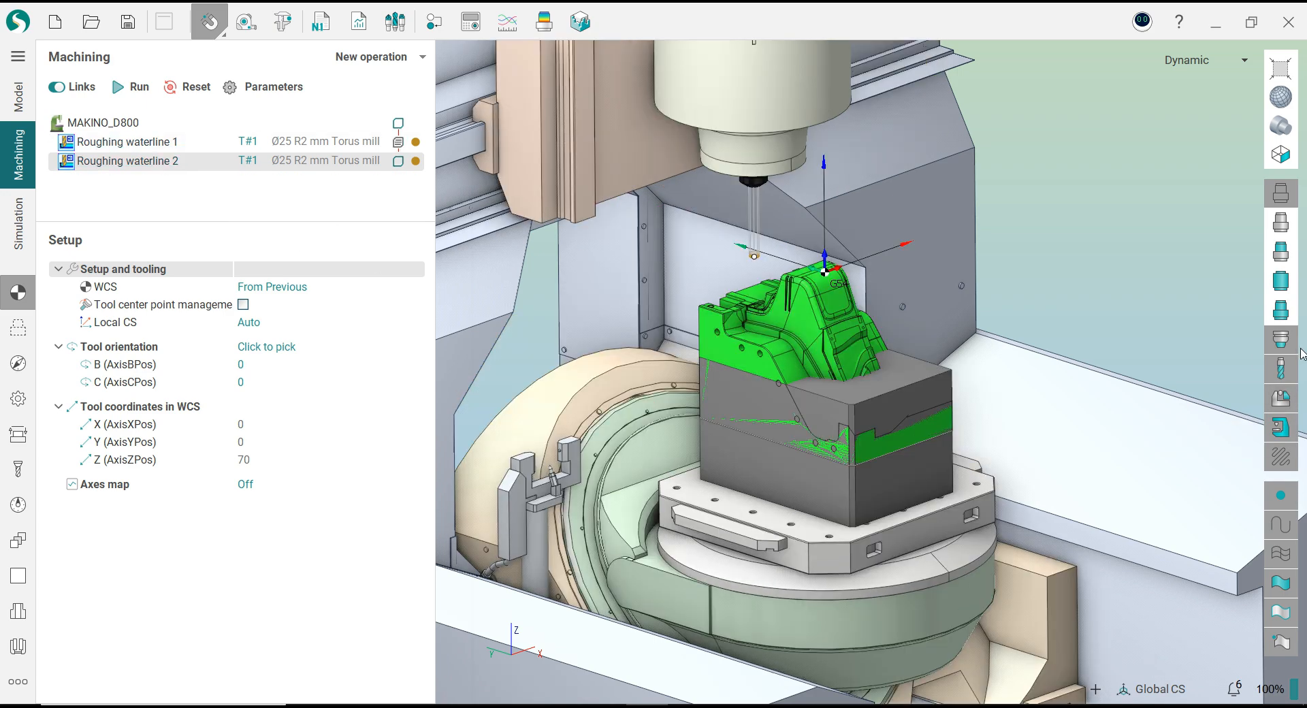
{"action": "left_click", "coordinate": [1293, 408]}
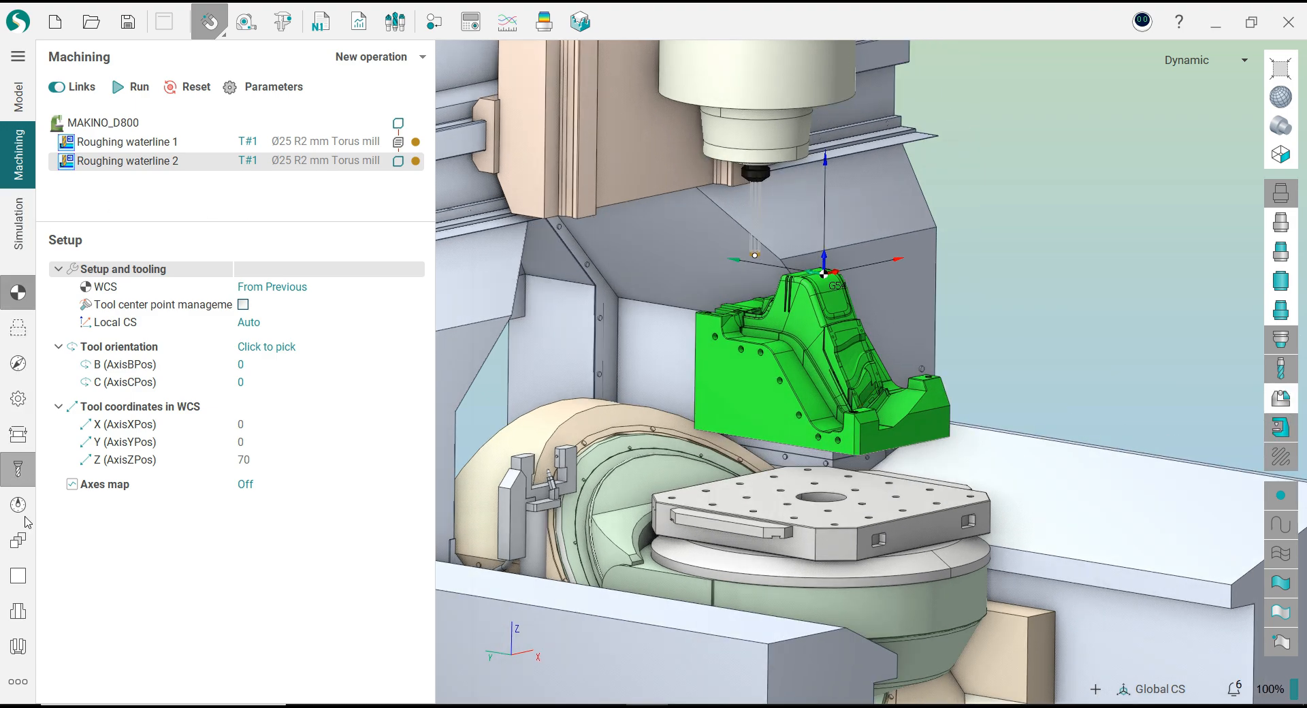
{"action": "left_click", "coordinate": [28, 616]}
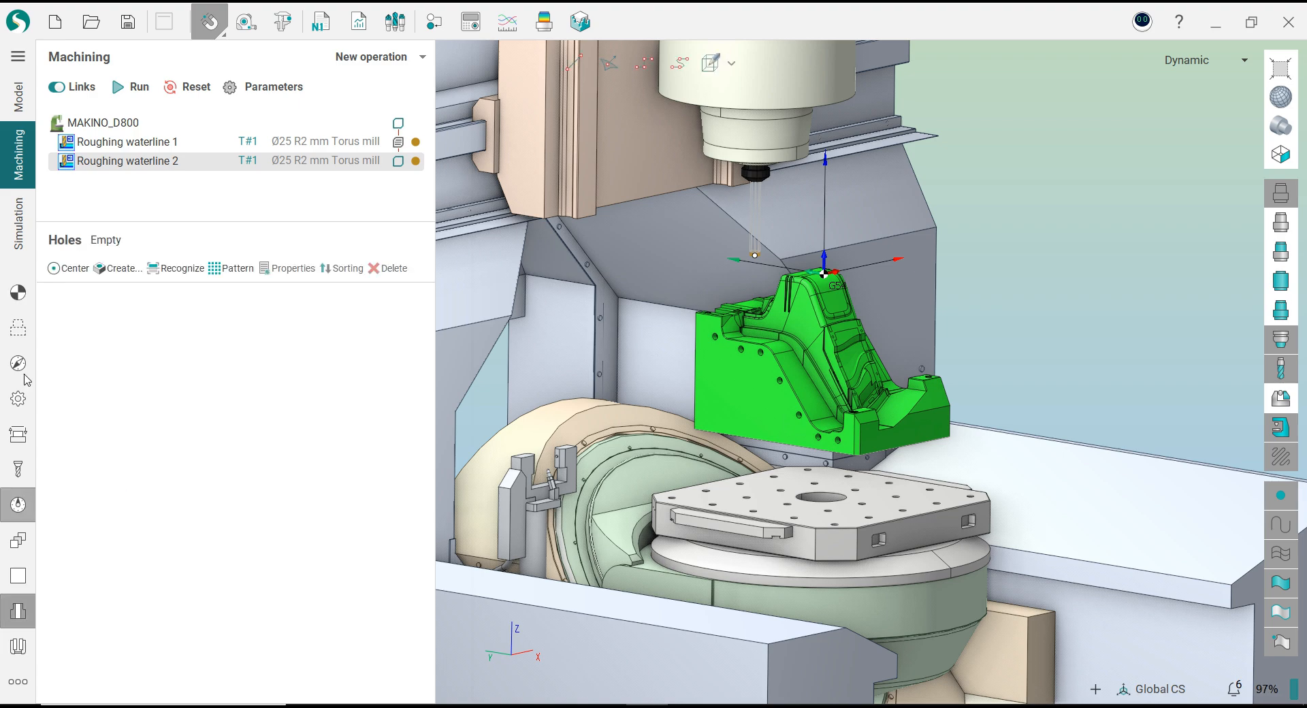
{"action": "left_click", "coordinate": [24, 659]}
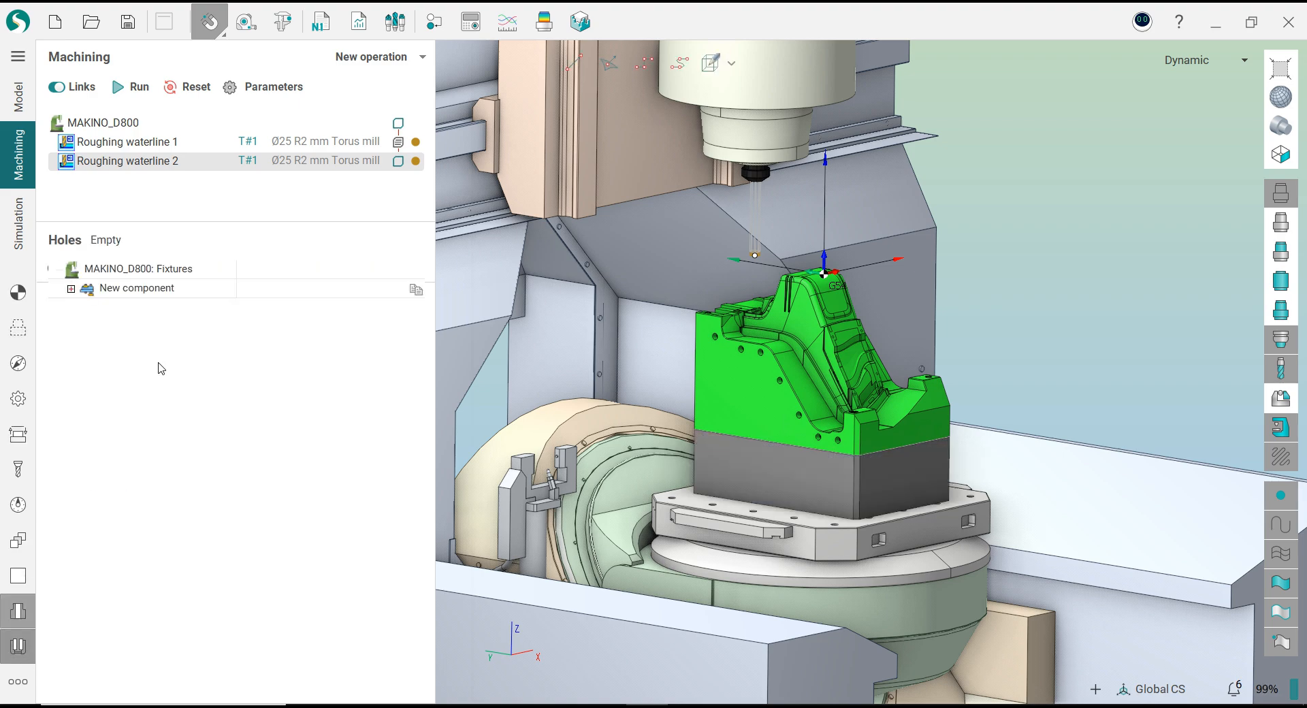
{"action": "left_click", "coordinate": [159, 290]}
{"action": "left_click", "coordinate": [19, 293]}
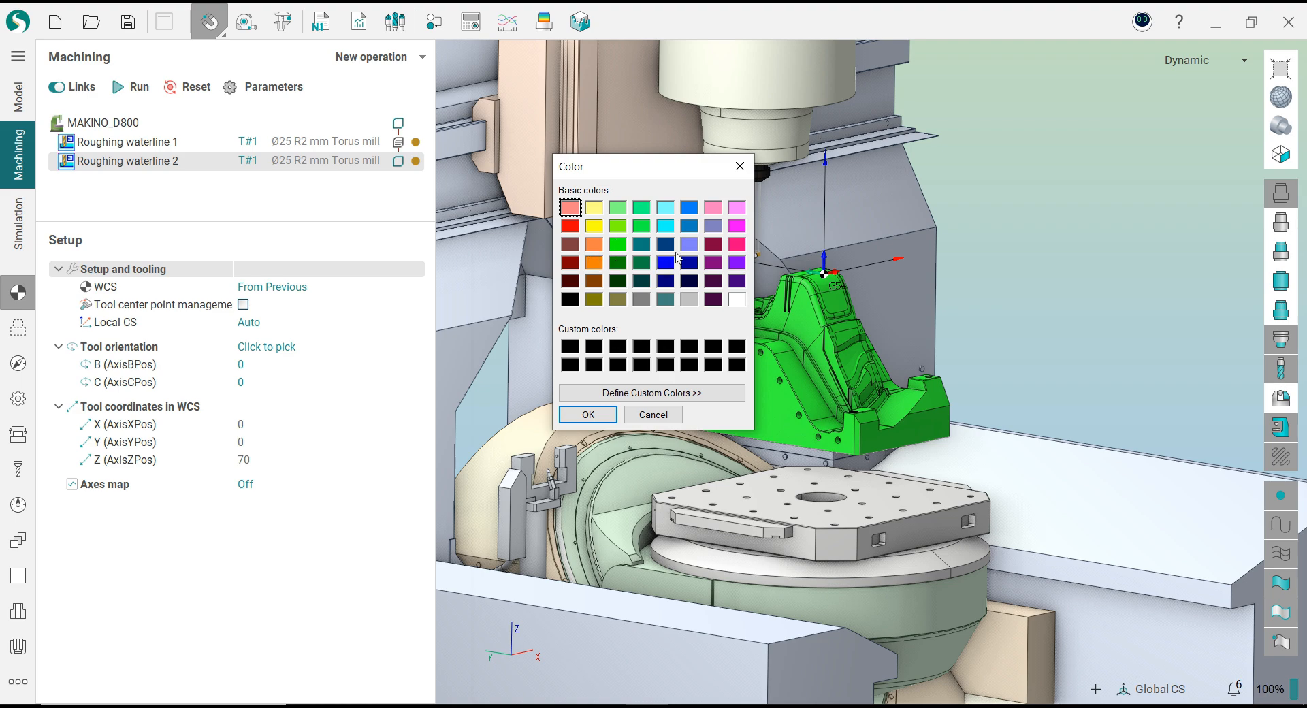
- Change the display colour of the Roughing waterline 2 operation to blue
{"action": "left_click", "coordinate": [587, 415]}
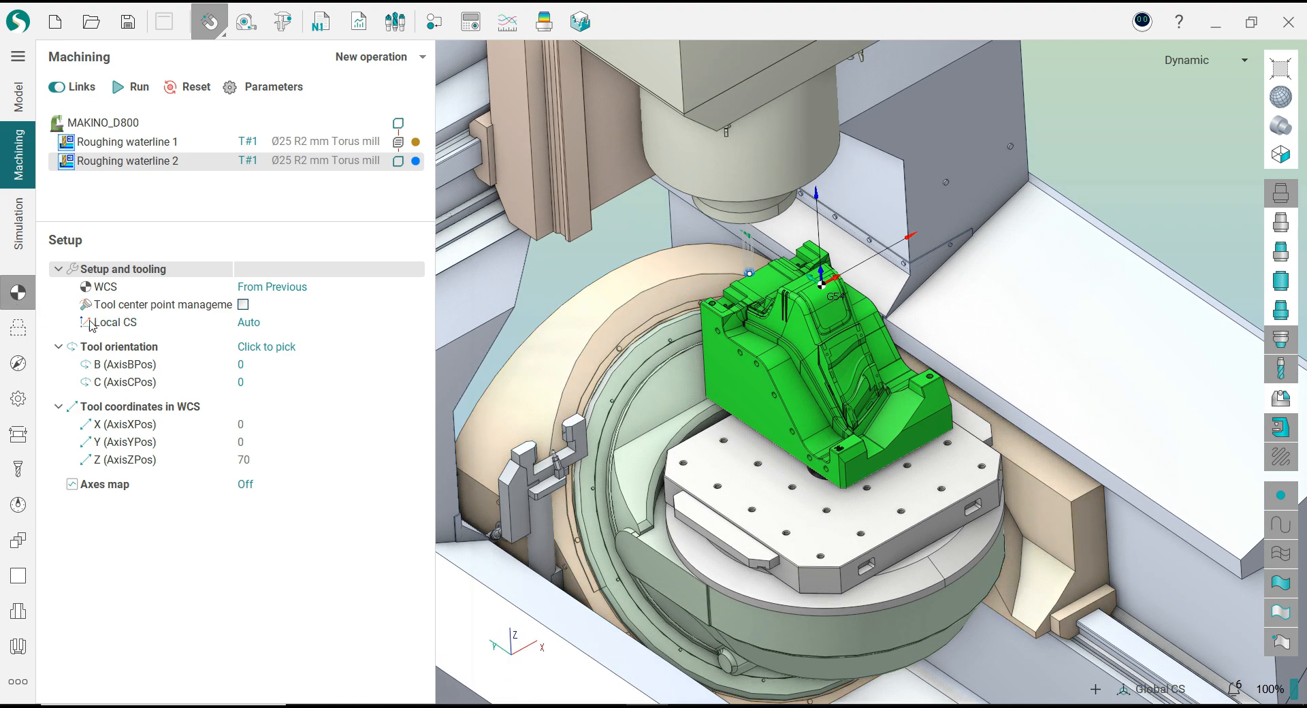
- Orient the tool of Roughing waterline 2 normal to the mould part's flat side face in the Left direction
{"action": "left_click", "coordinate": [405, 346]}
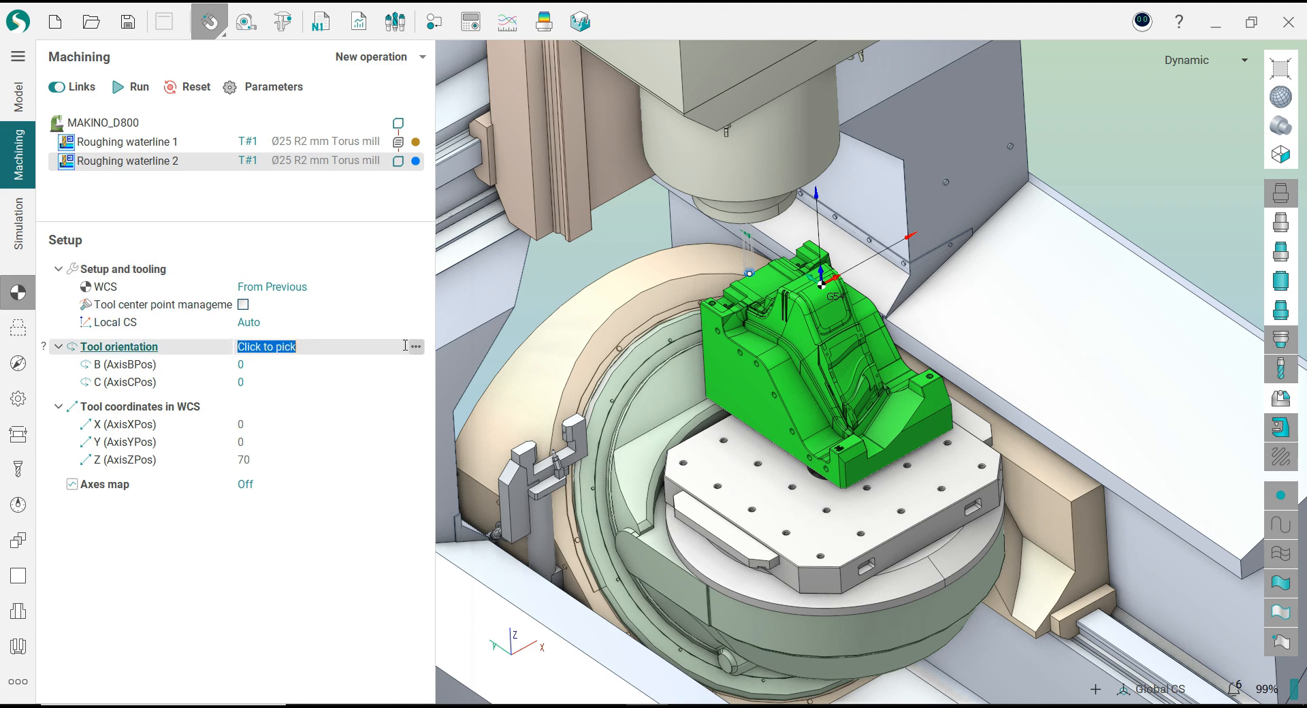
{"action": "left_click", "coordinate": [738, 380]}
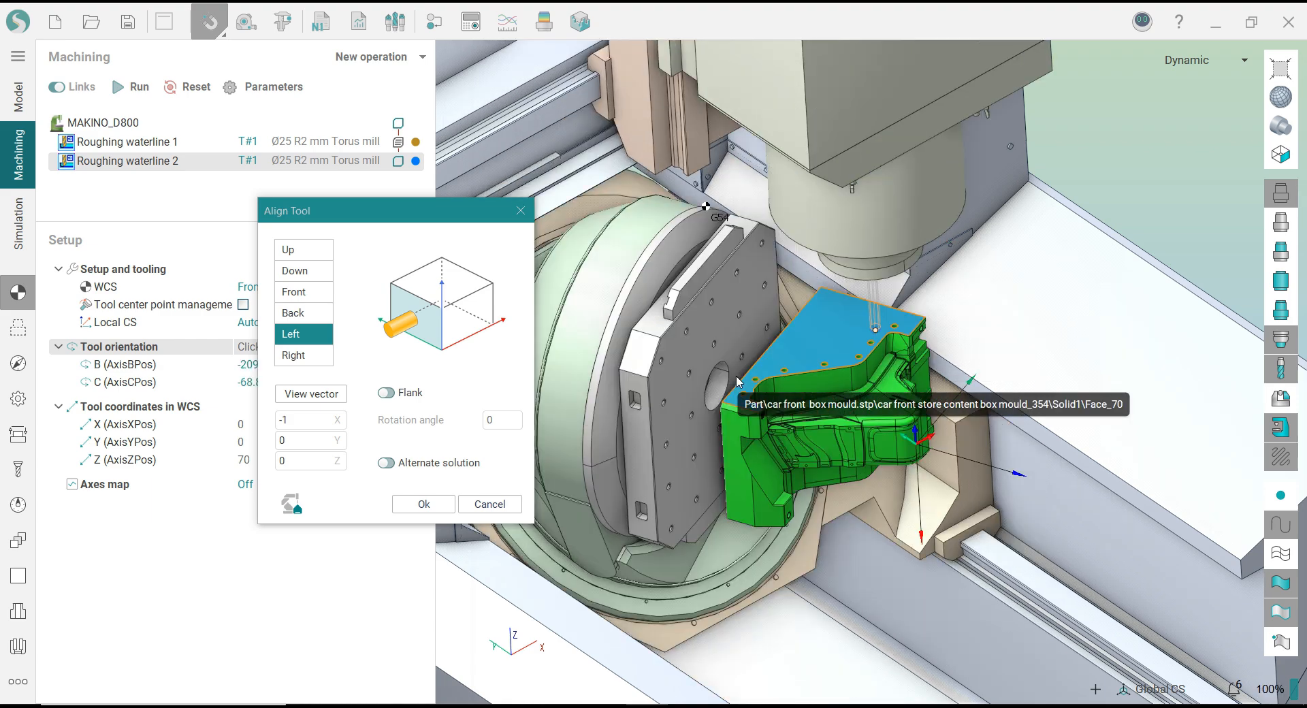
{"action": "left_click", "coordinate": [446, 505]}
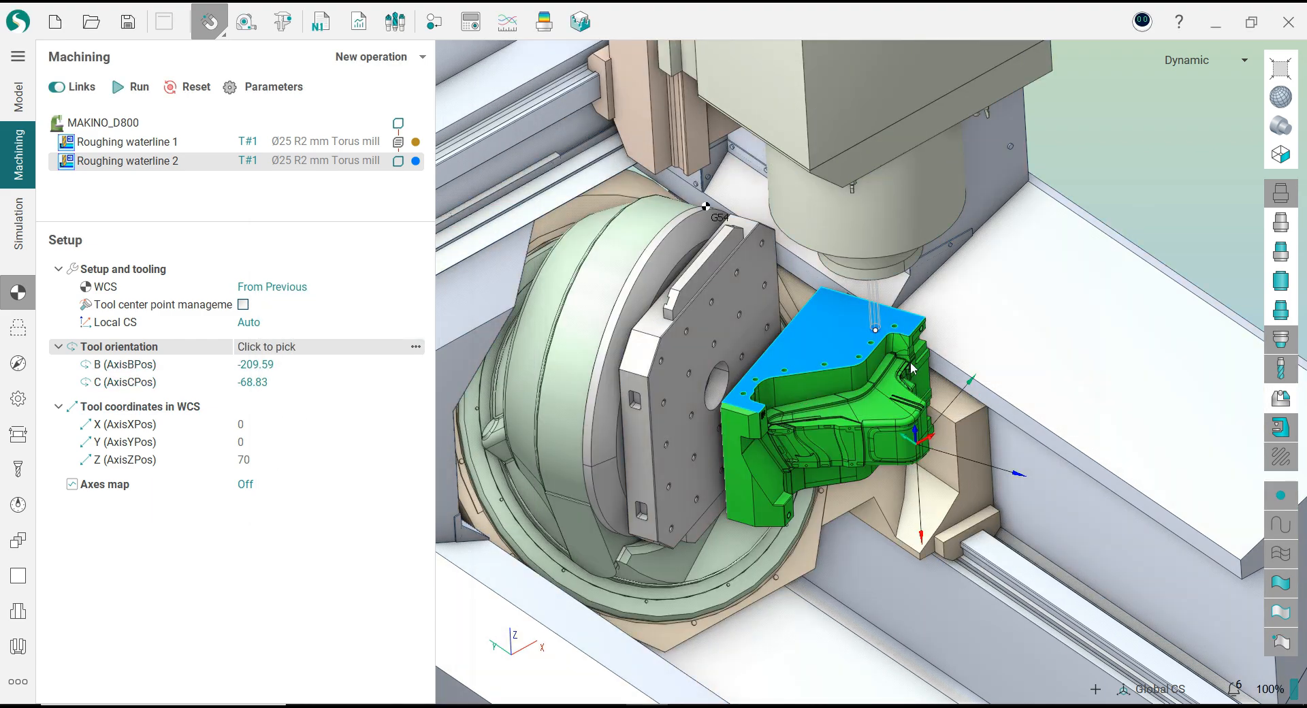
{"action": "scroll", "coordinate": [898, 401], "scroll_direction": "up", "scroll_amount": 5}
{"action": "middle_click_drag", "start_coordinate": [897, 397], "coordinate": [831, 394]}
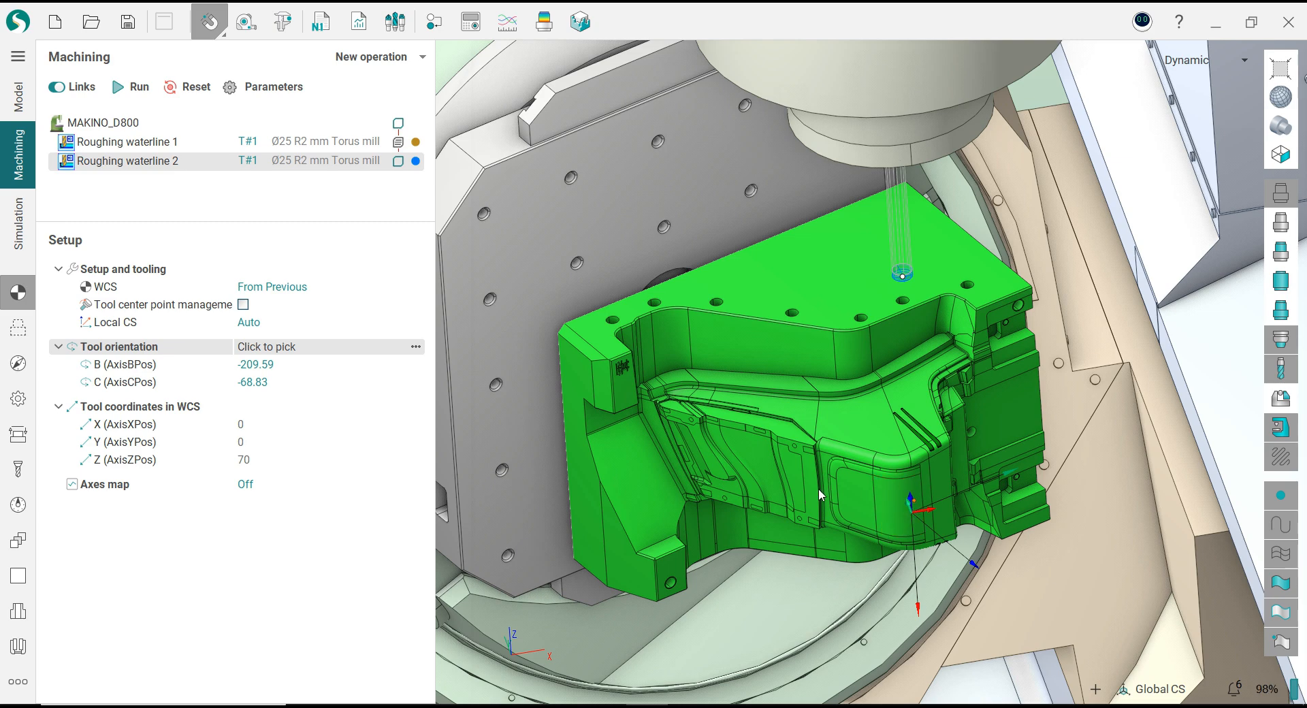
- Delete the Face_365 entry from the job assignment of Roughing waterline 2
{"action": "left_click", "coordinate": [18, 329]}
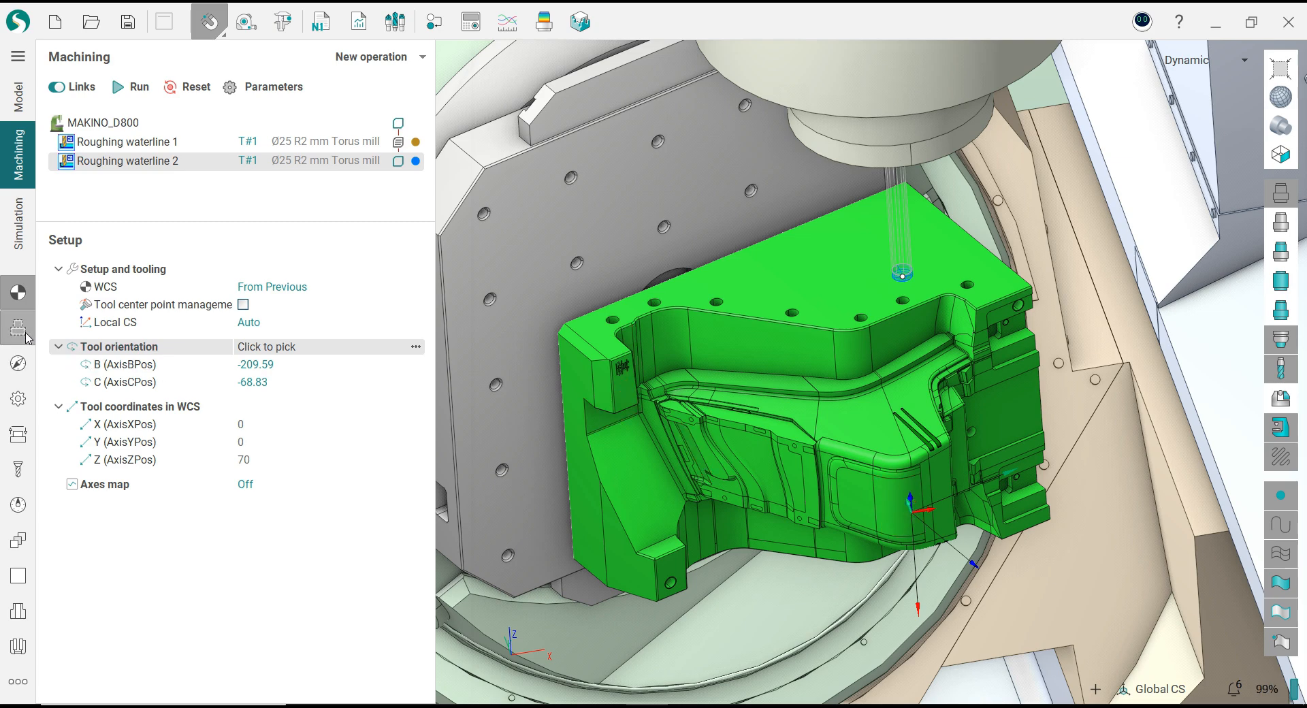
{"action": "left_click", "coordinate": [279, 317]}
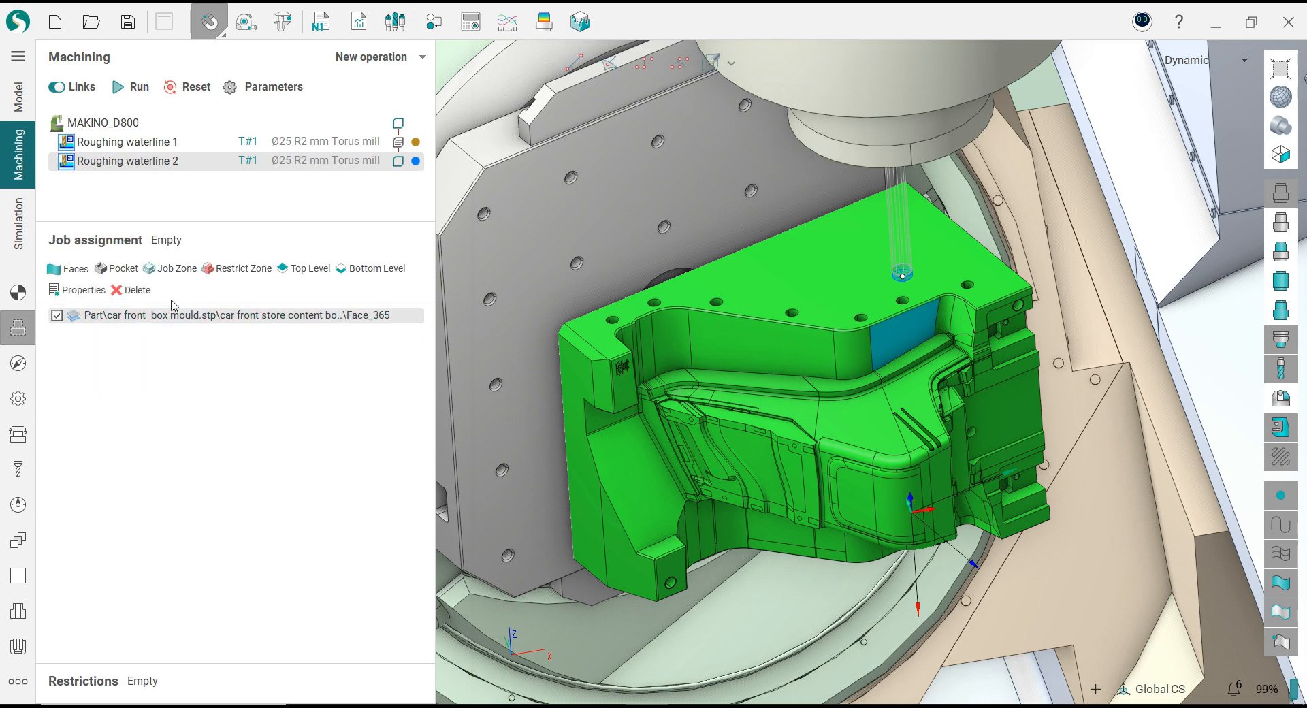
{"action": "left_click", "coordinate": [132, 290]}
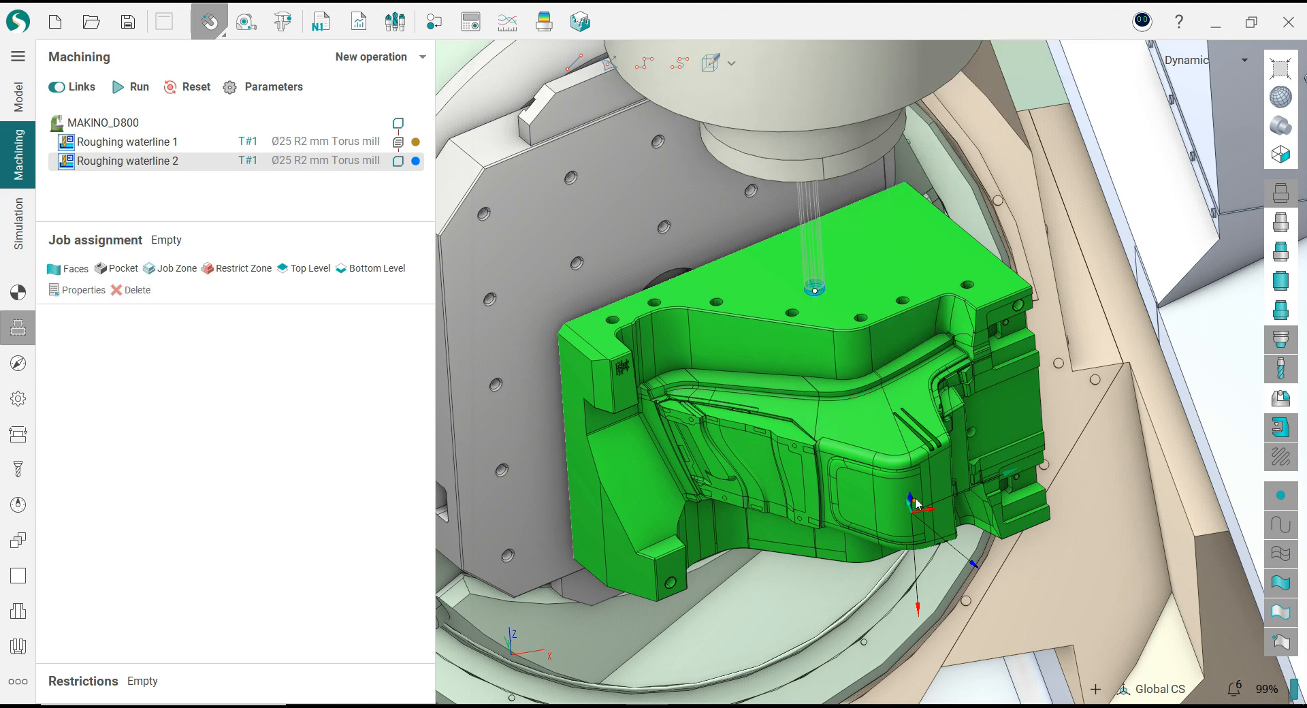
{"action": "middle_click_drag", "start_coordinate": [968, 479], "coordinate": [959, 447]}
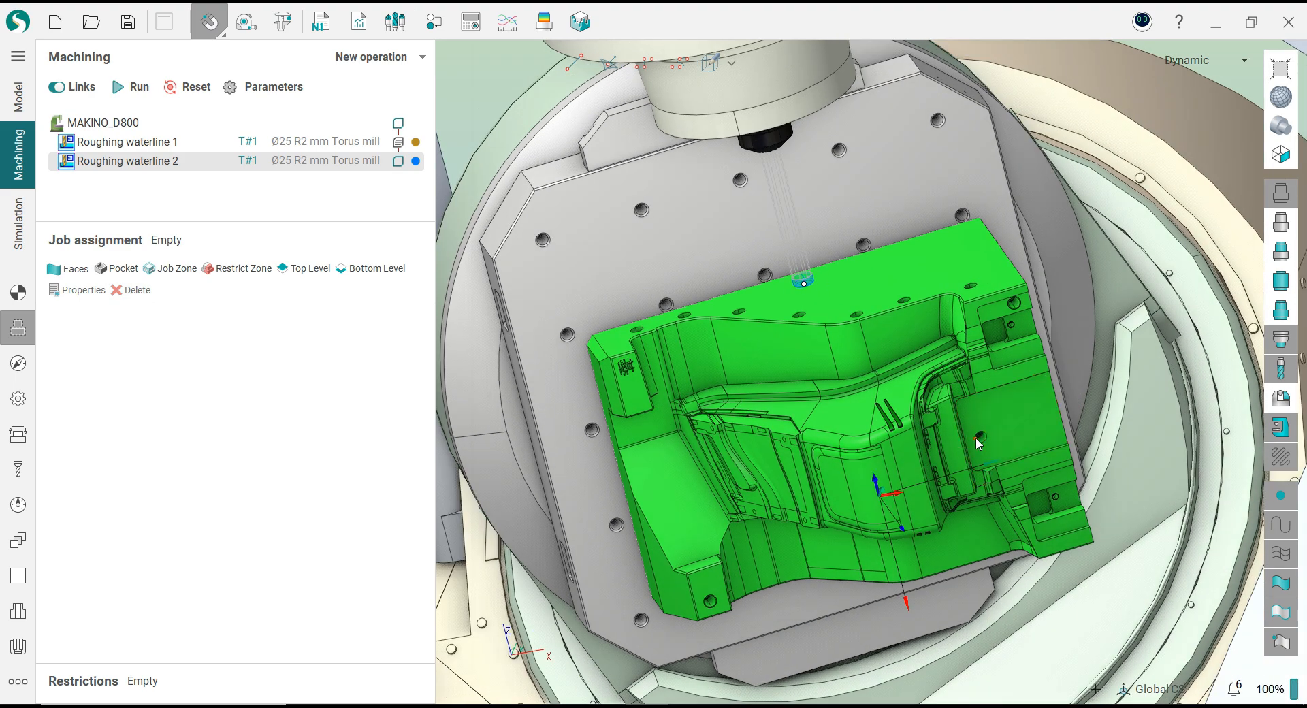
- Set the bottom machining level of Roughing waterline 2 to -1.2 mm in its strategy
{"action": "left_click", "coordinate": [361, 272]}
{"action": "middle_click_drag", "start_coordinate": [597, 421], "coordinate": [875, 377]}
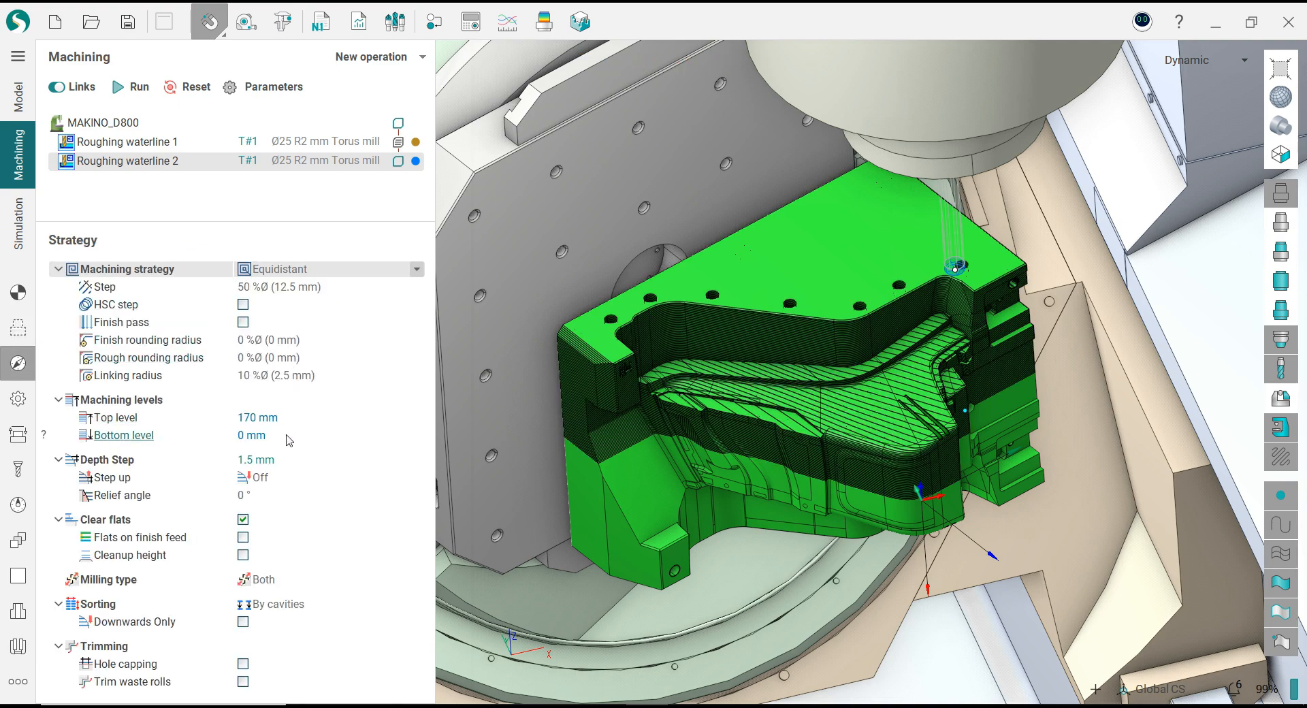
{"action": "left_click", "coordinate": [205, 435]}
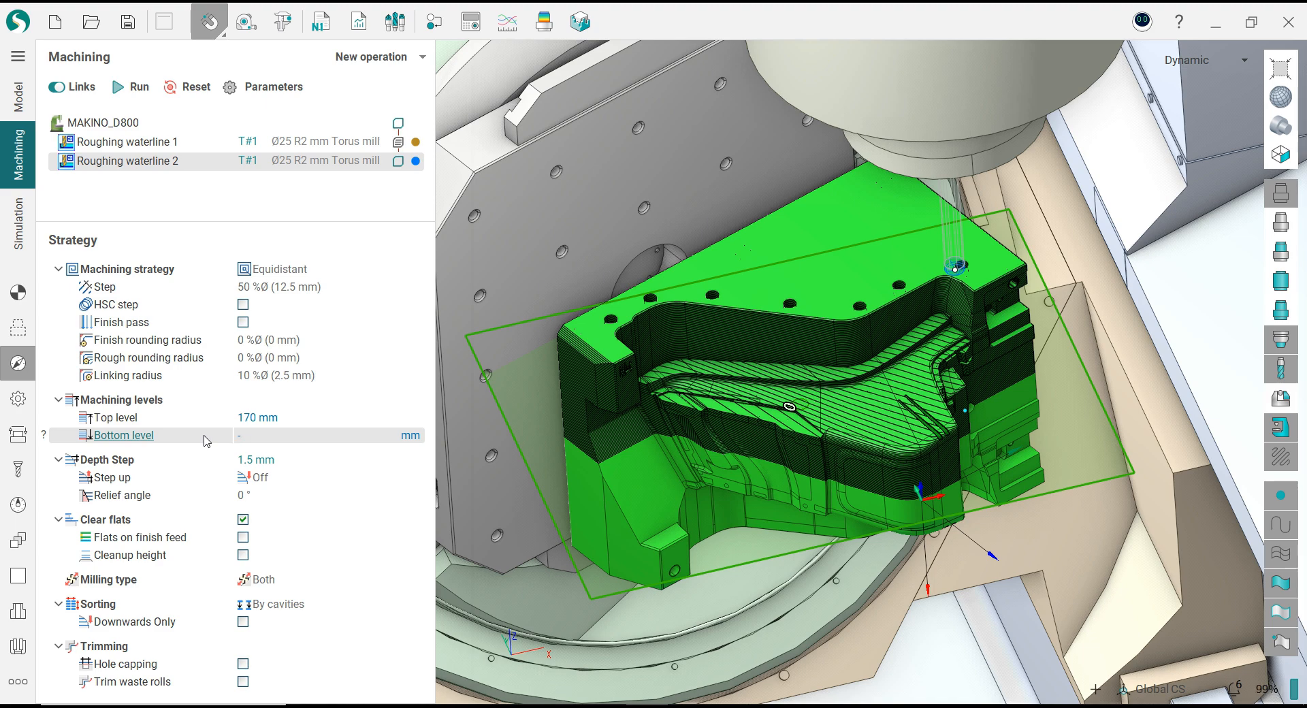
{"action": "type", "text": "-1.2"}
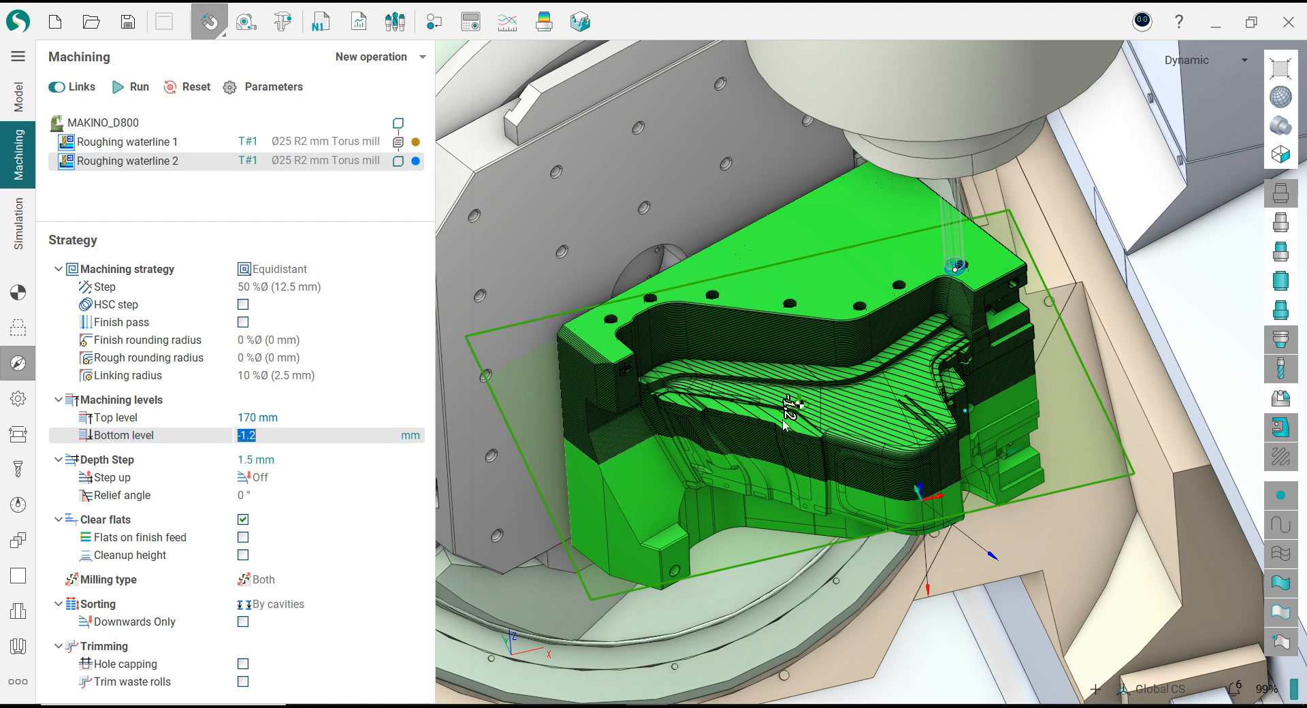
{"action": "scroll", "coordinate": [756, 405], "scroll_direction": "down", "scroll_amount": 2}
{"action": "middle_click_drag", "start_coordinate": [755, 405], "coordinate": [753, 387]}
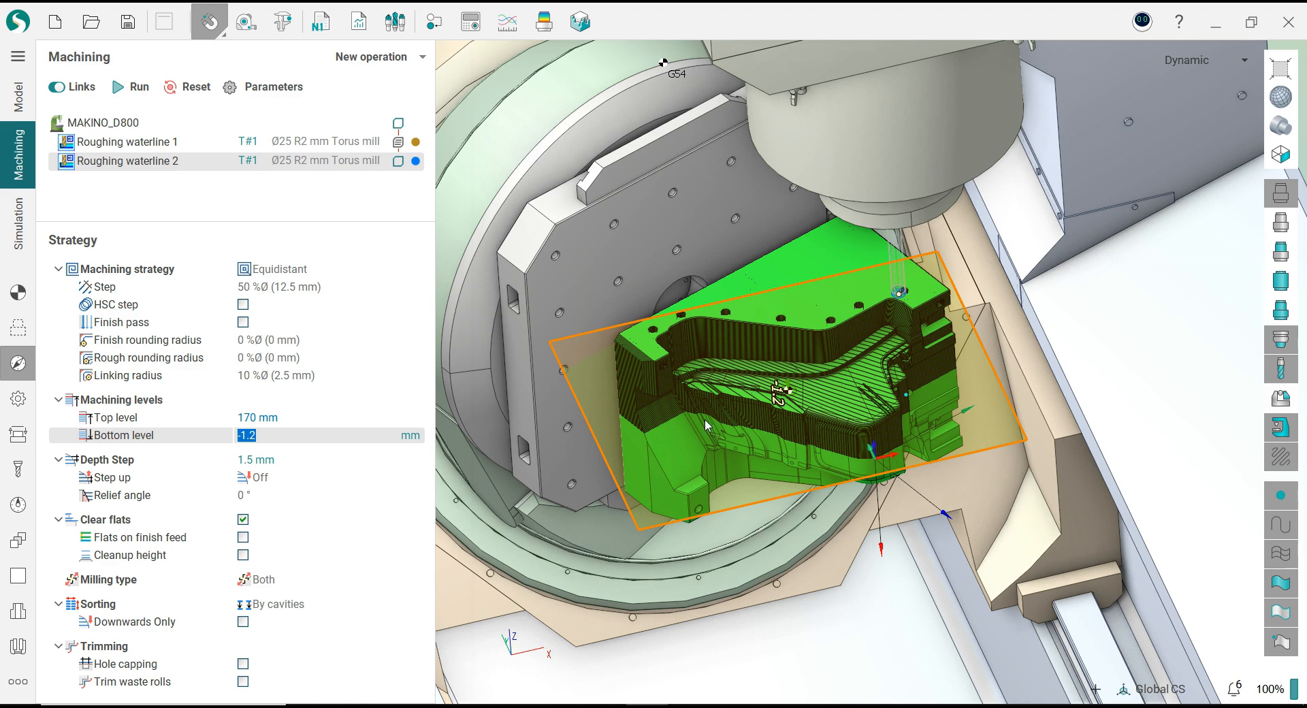
{"action": "left_click", "coordinate": [252, 437]}
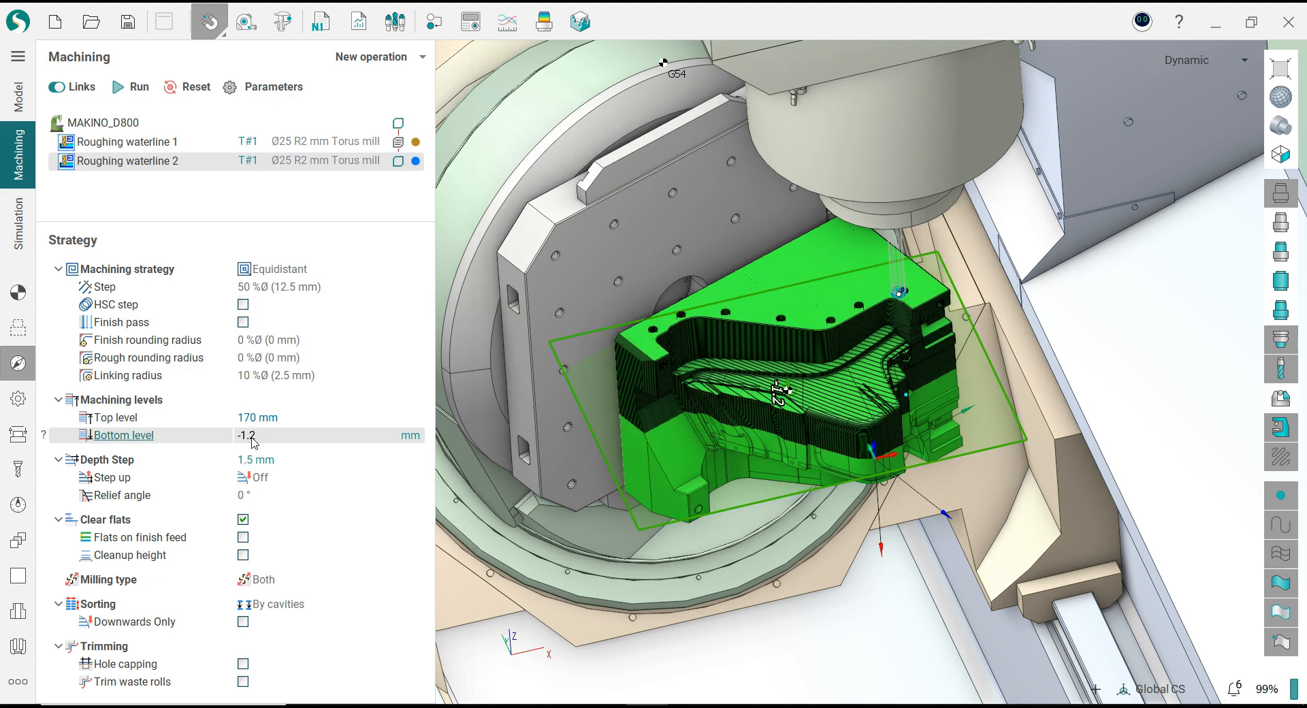
{"action": "double_click", "coordinate": [232, 434]}
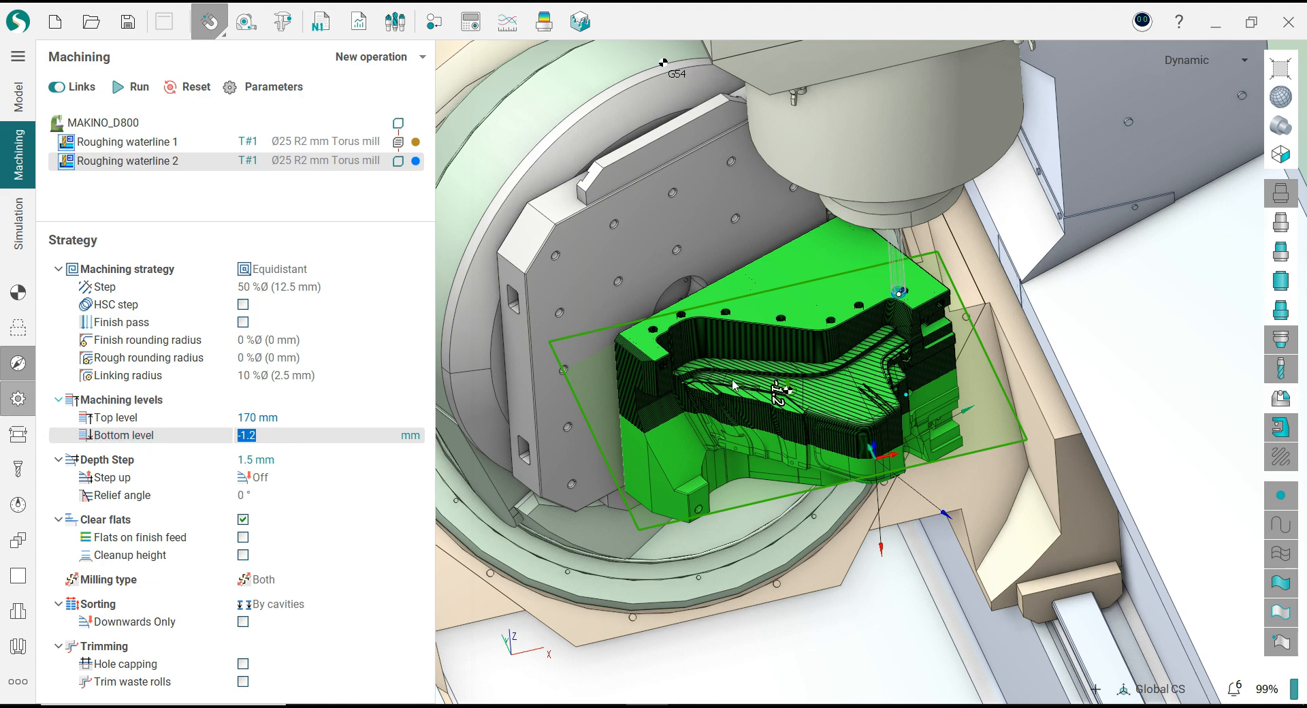
- Review the stock and setup parameters of Roughing waterline 2 and set its safe level to 100 mm from the part
{"action": "left_click", "coordinate": [19, 400]}
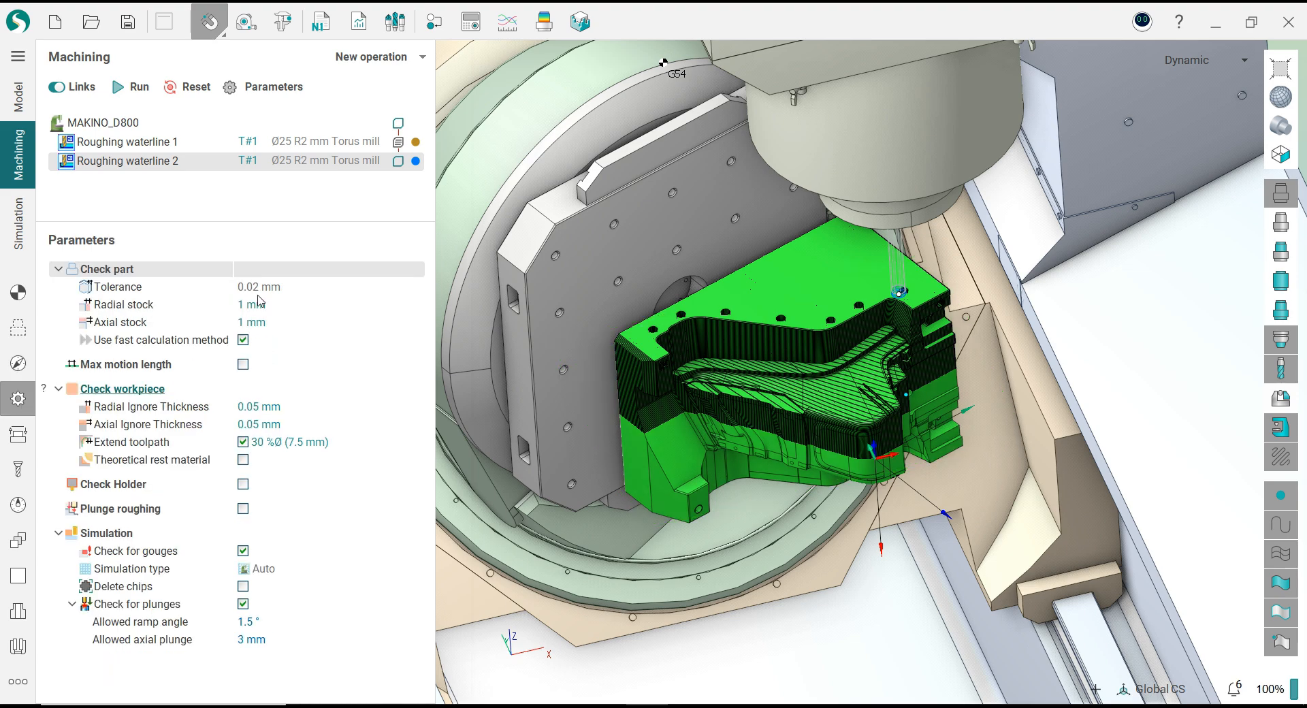
{"action": "left_click", "coordinate": [26, 294]}
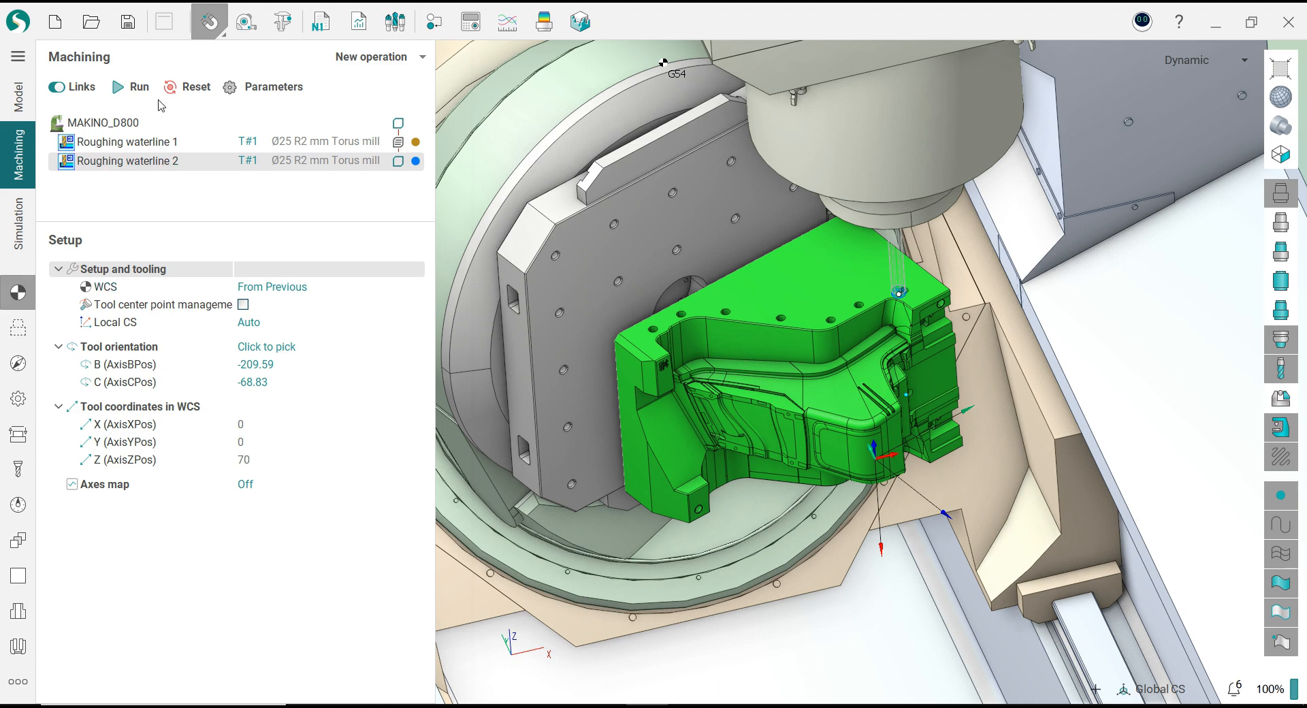
{"action": "left_click", "coordinate": [19, 433]}
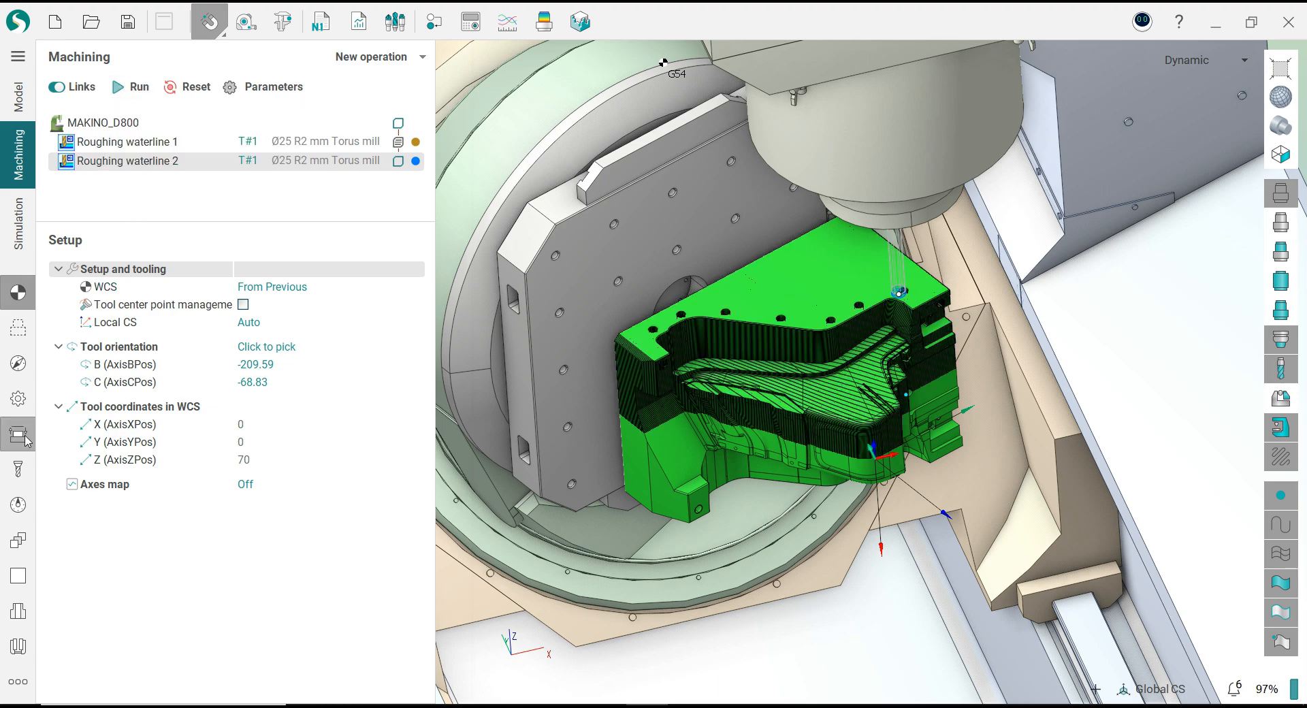
{"action": "left_click", "coordinate": [243, 364]}
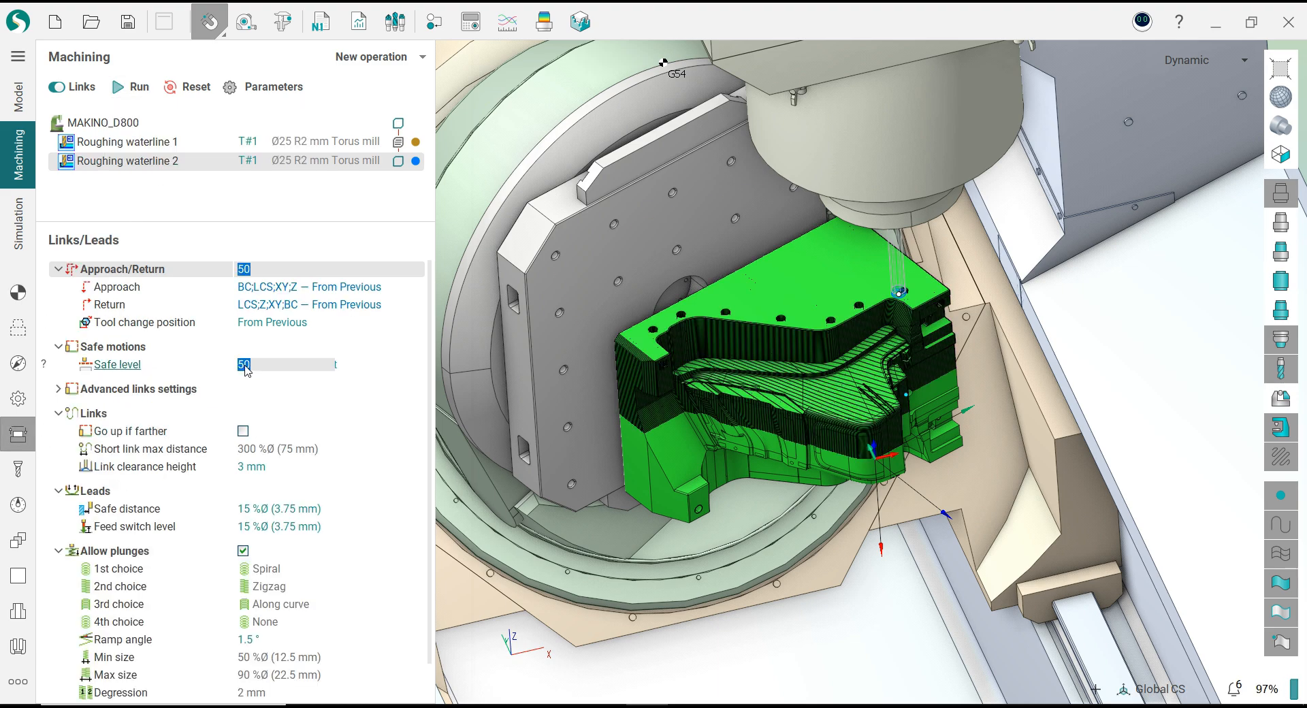
{"action": "middle_click_drag", "start_coordinate": [751, 339], "coordinate": [774, 320]}
{"action": "type", "text": "100"}
{"action": "key", "text": "Return"}
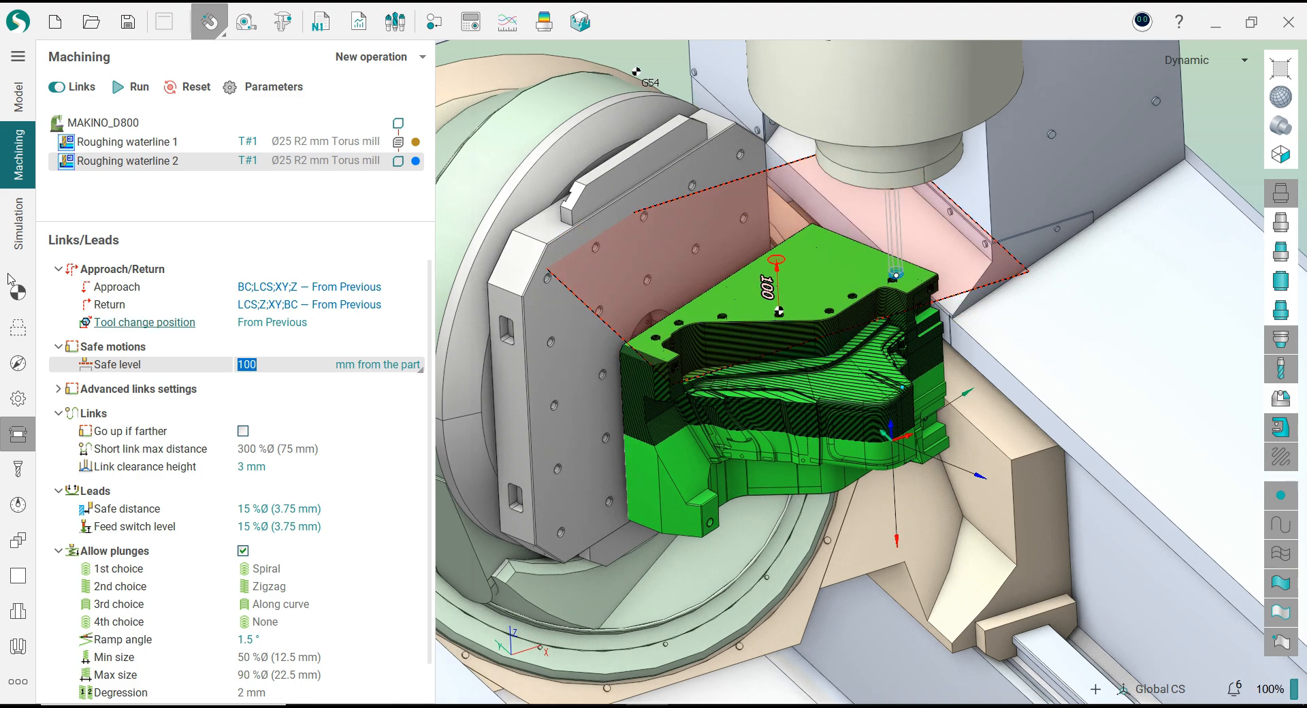
- Calculate the Roughing waterline 2 toolpath and check the remaining material with the colour-coded comparison against the part
{"action": "left_click", "coordinate": [19, 292]}
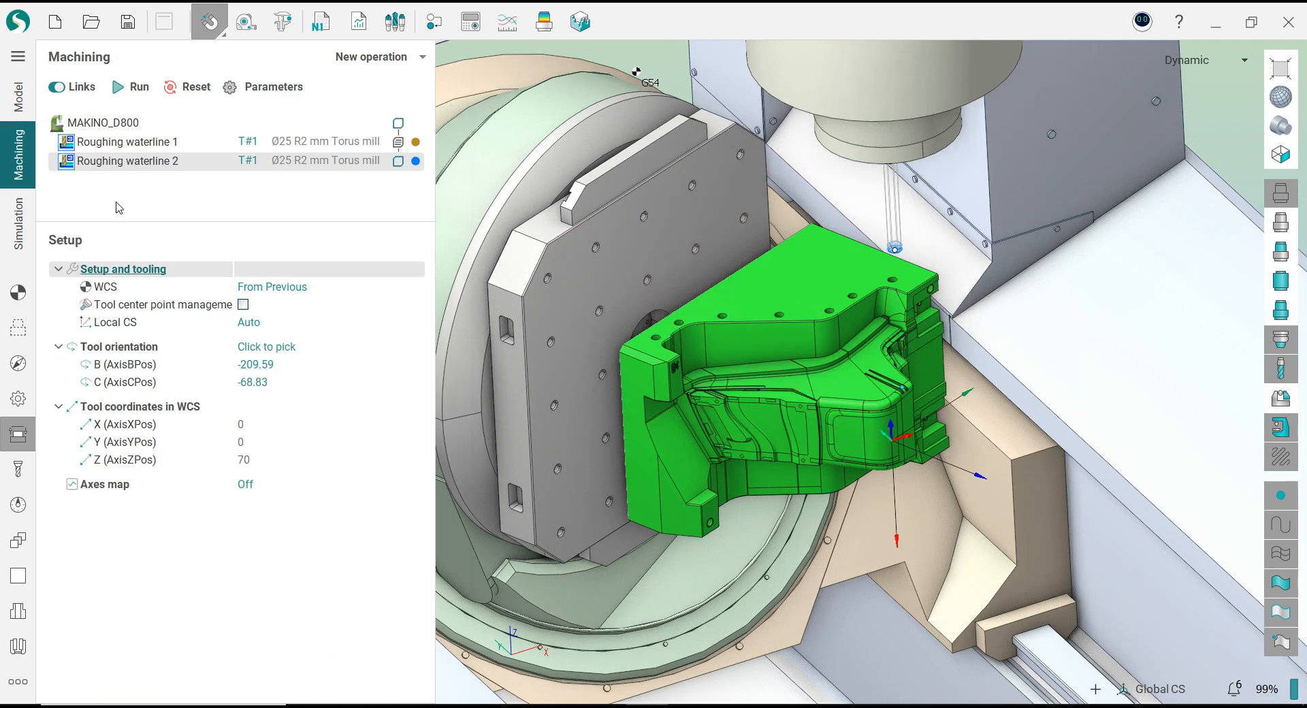
{"action": "left_click", "coordinate": [151, 94]}
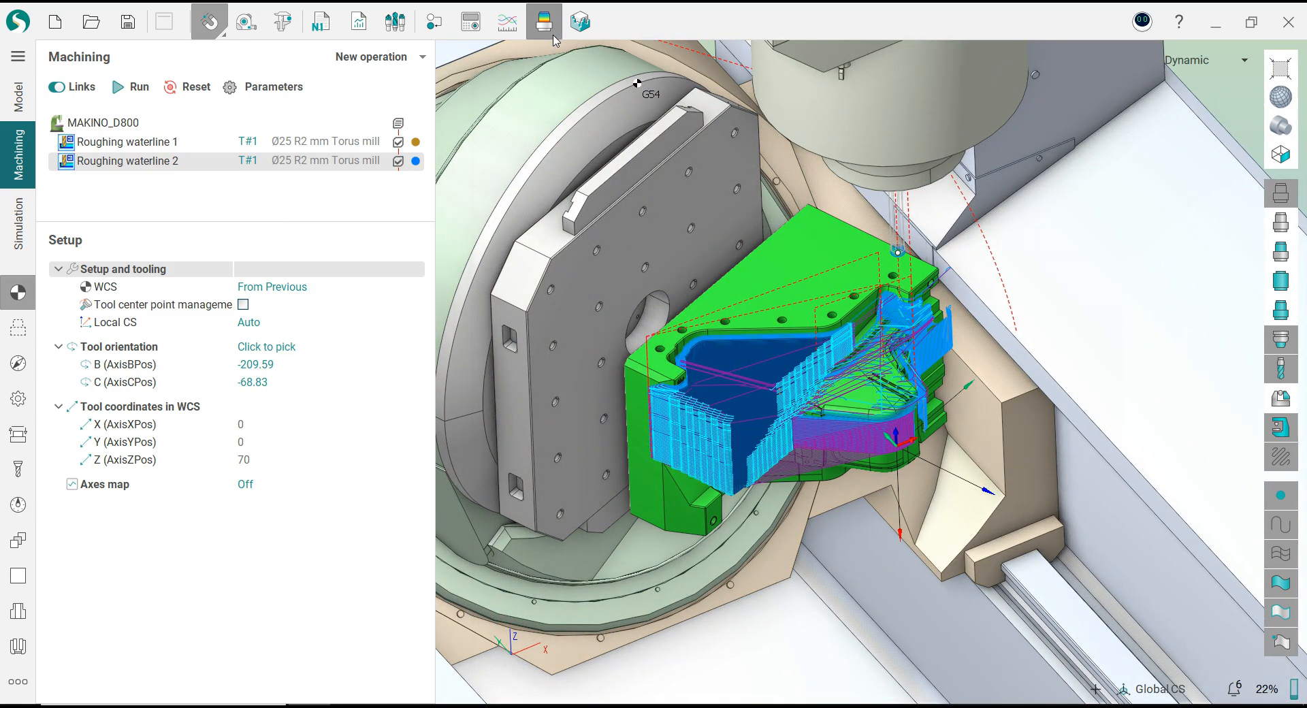
{"action": "left_click", "coordinate": [554, 36]}
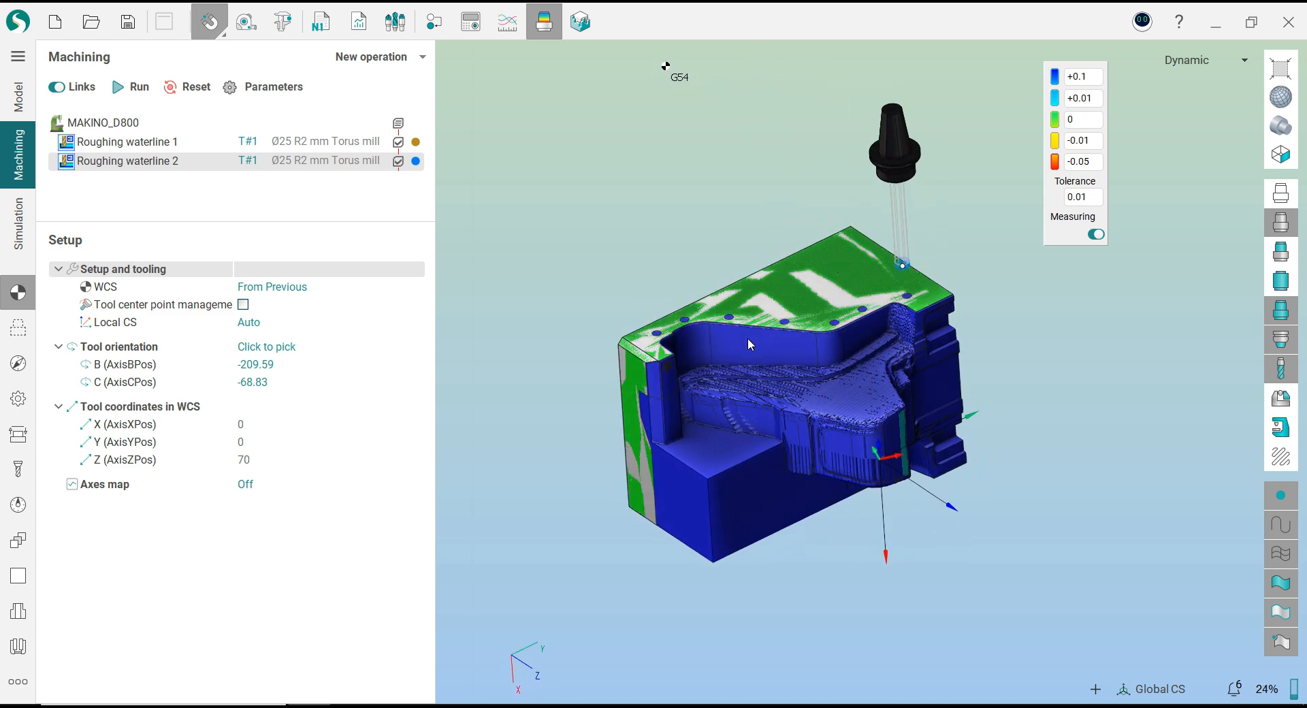
{"action": "left_click", "coordinate": [544, 23]}
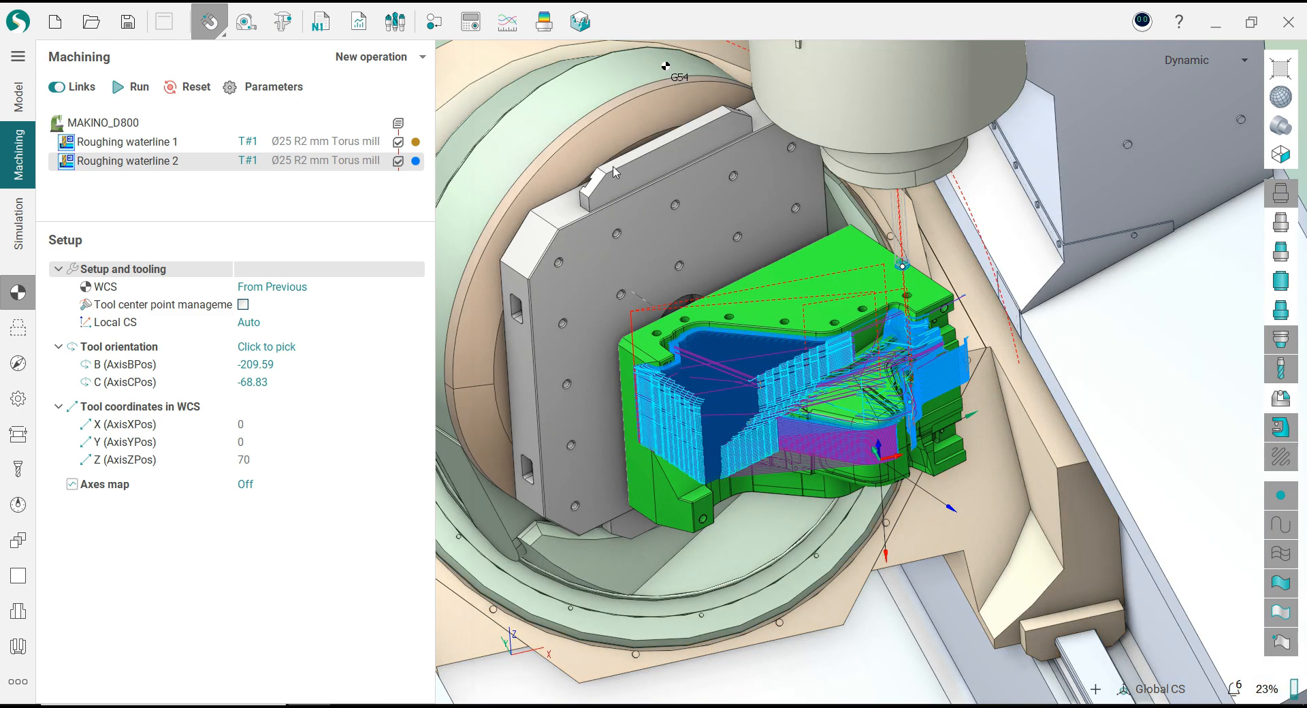
- Copy and paste Roughing waterline 2 as a third roughing operation and give the copy a light violet-blue display colour
{"action": "right_click", "coordinate": [109, 160]}
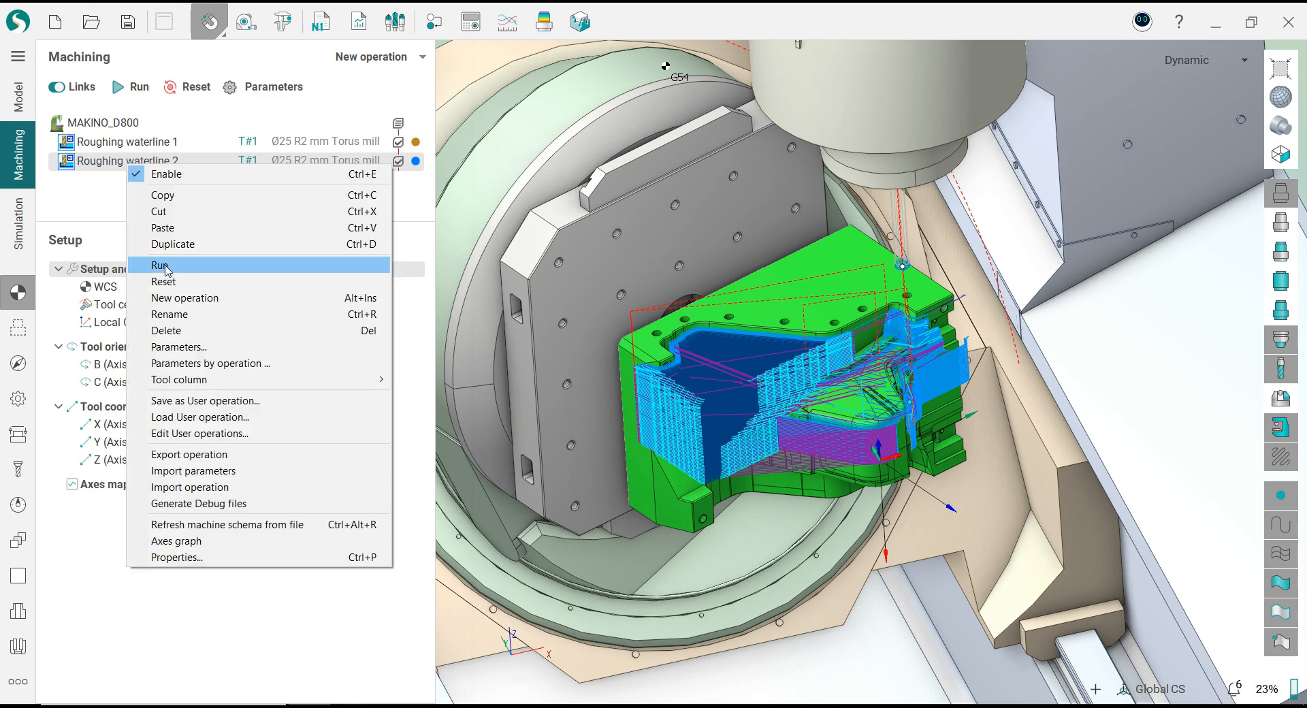
{"action": "left_click", "coordinate": [174, 196]}
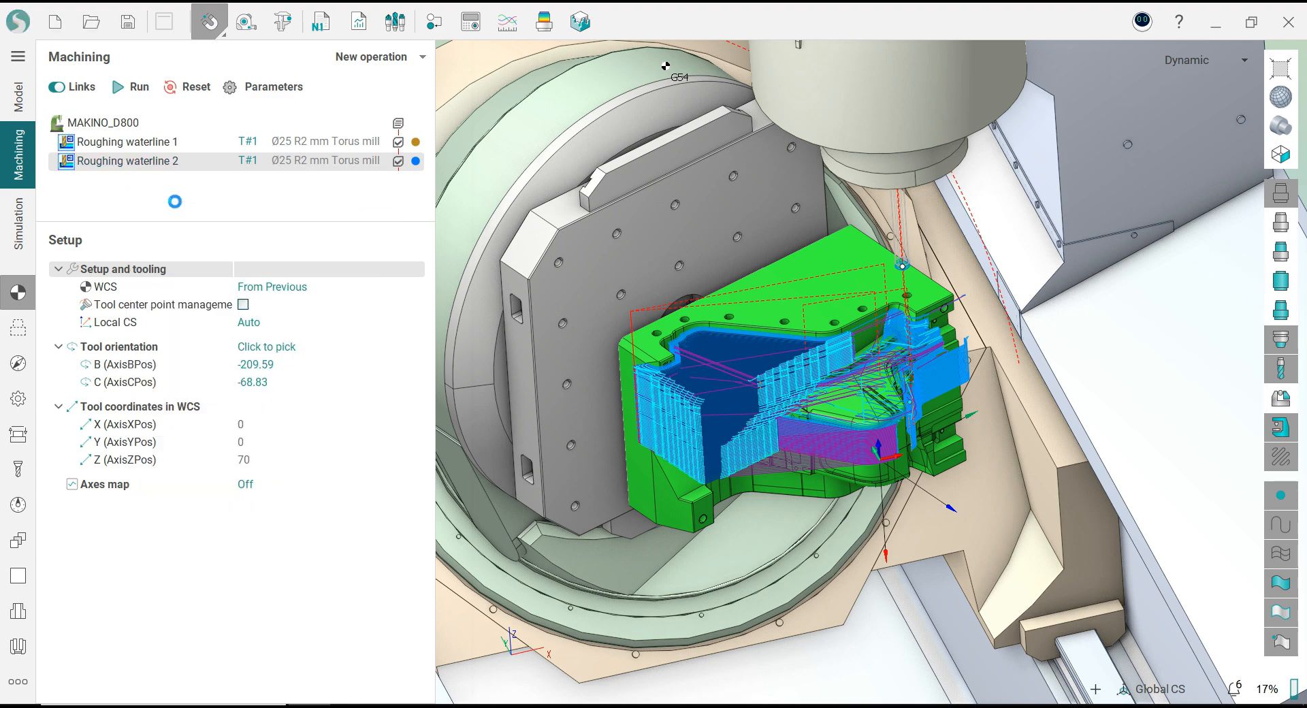
{"action": "right_click", "coordinate": [148, 174]}
{"action": "left_click", "coordinate": [171, 232]}
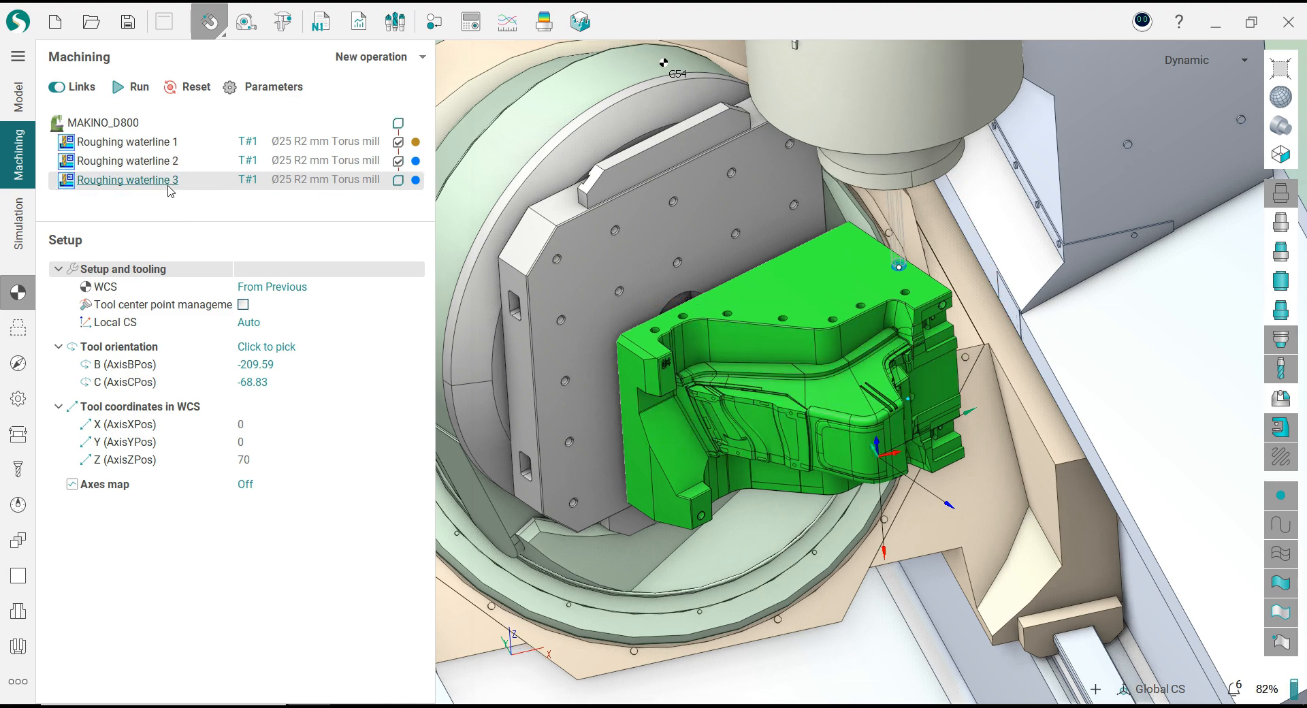
{"action": "left_click", "coordinate": [415, 180]}
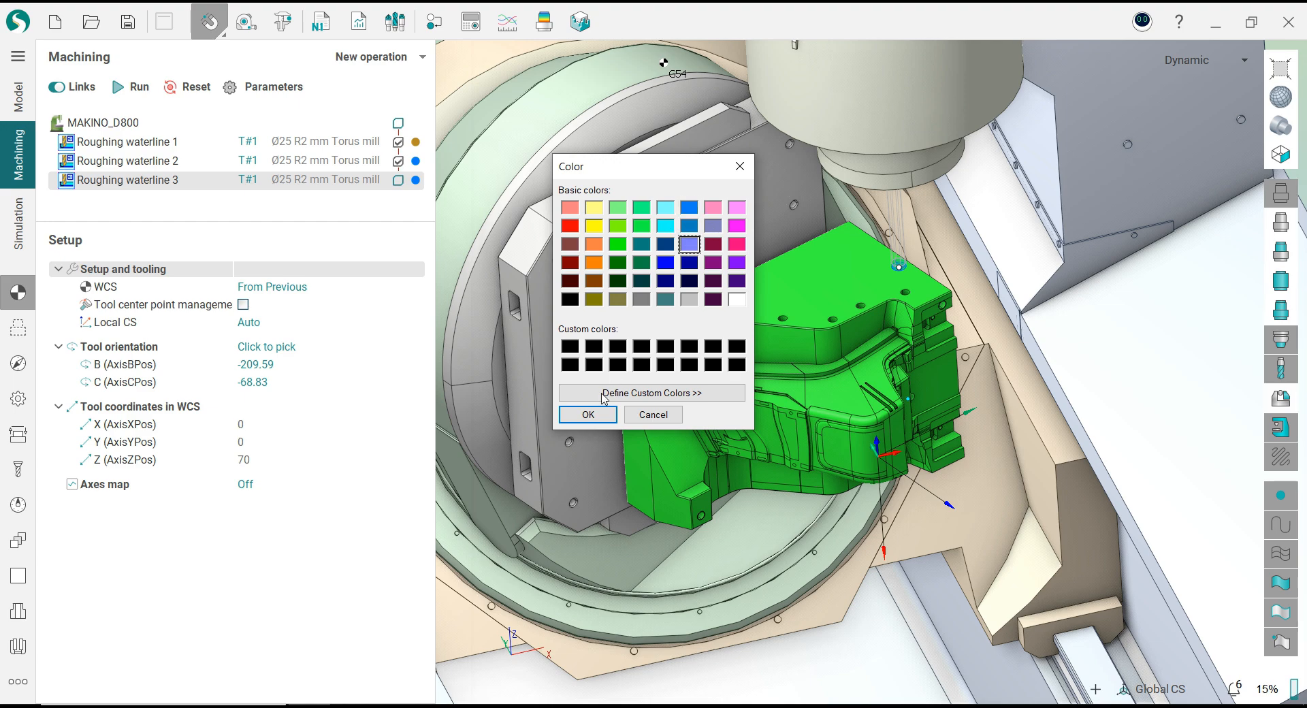
{"action": "left_click", "coordinate": [588, 414]}
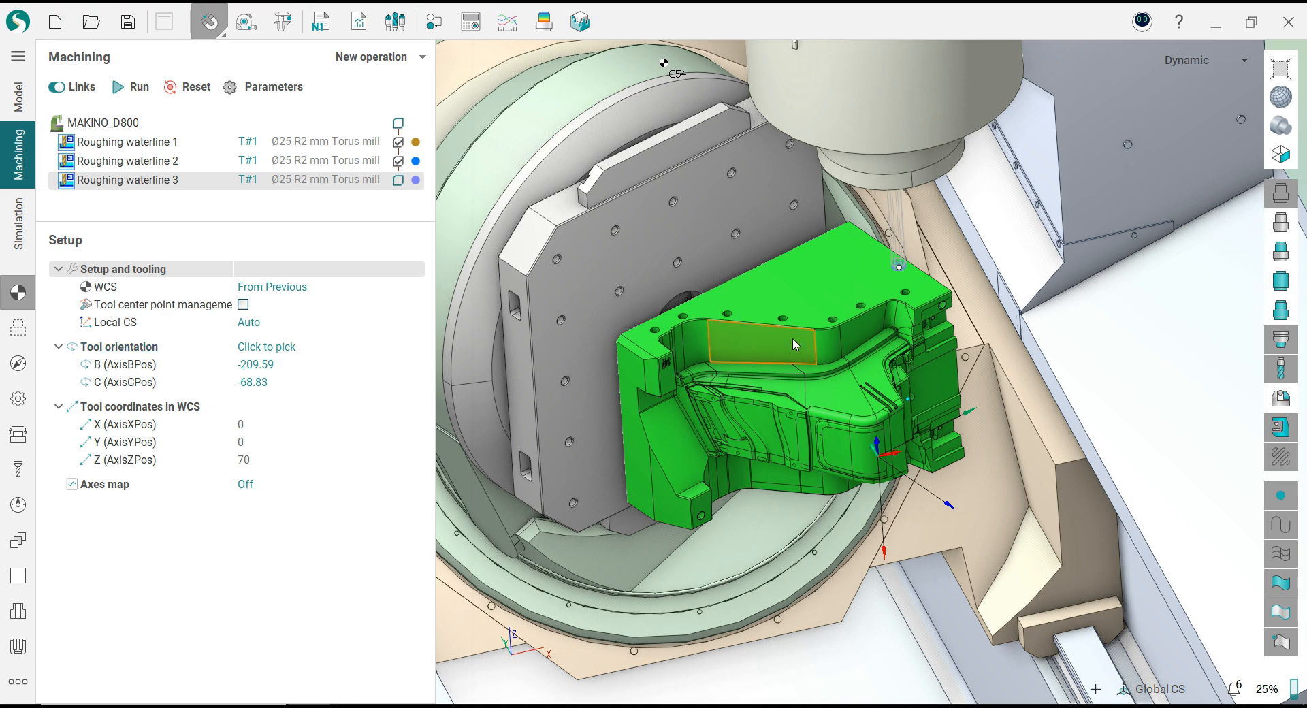
- Orient the tool of Roughing waterline 3 normal to the mould part's opposite side face in the Right direction
{"action": "middle_click_drag", "start_coordinate": [796, 338], "coordinate": [786, 269]}
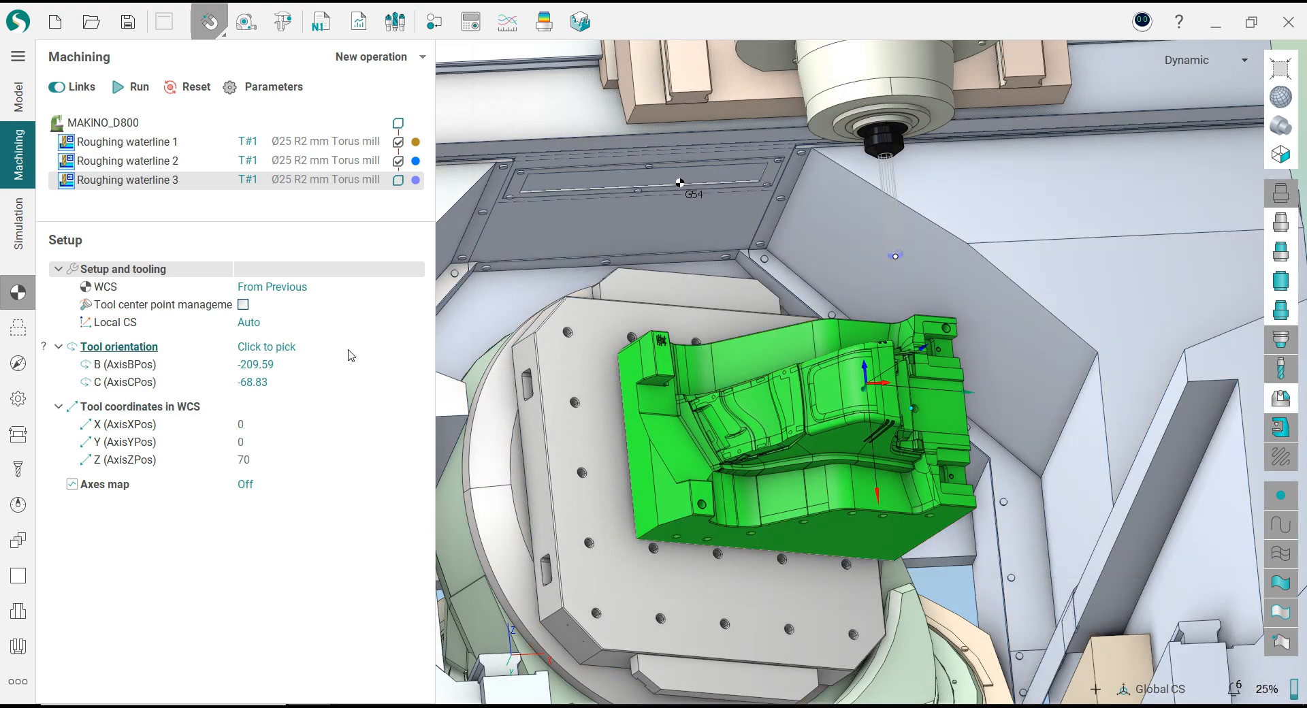
{"action": "left_click", "coordinate": [414, 349]}
{"action": "left_click", "coordinate": [415, 348]}
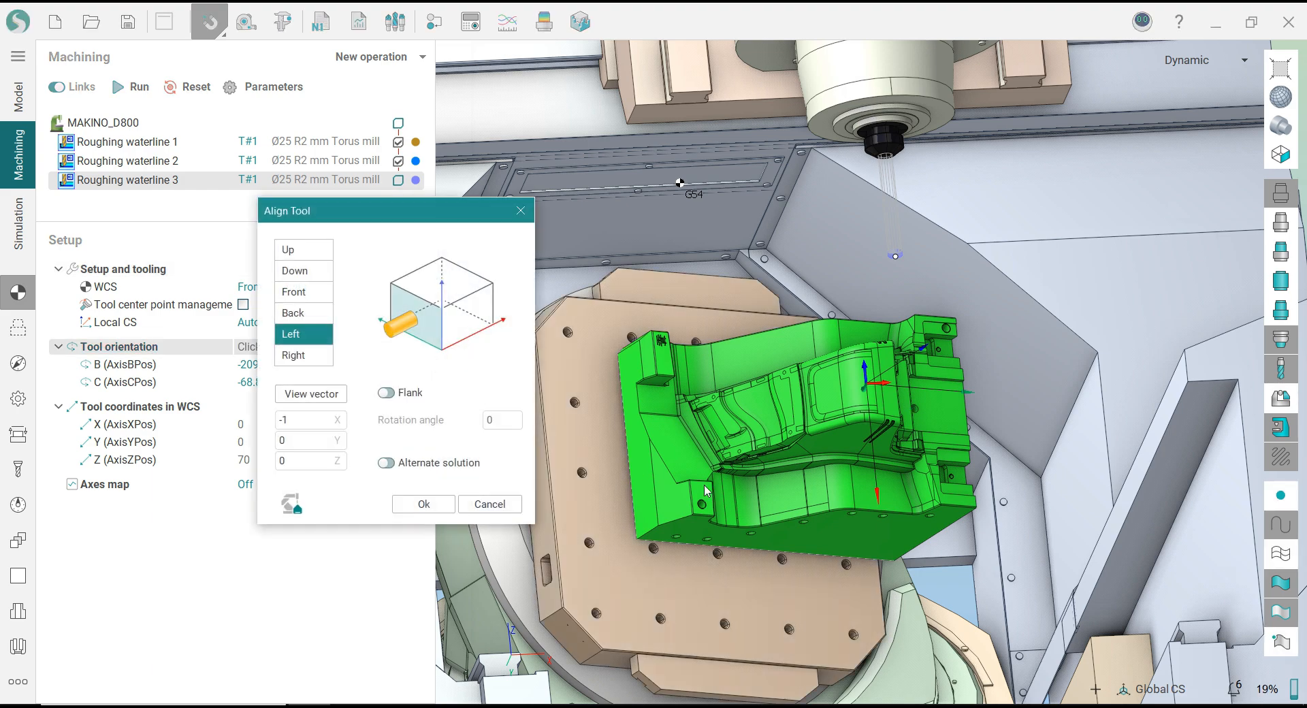
{"action": "left_click", "coordinate": [831, 532]}
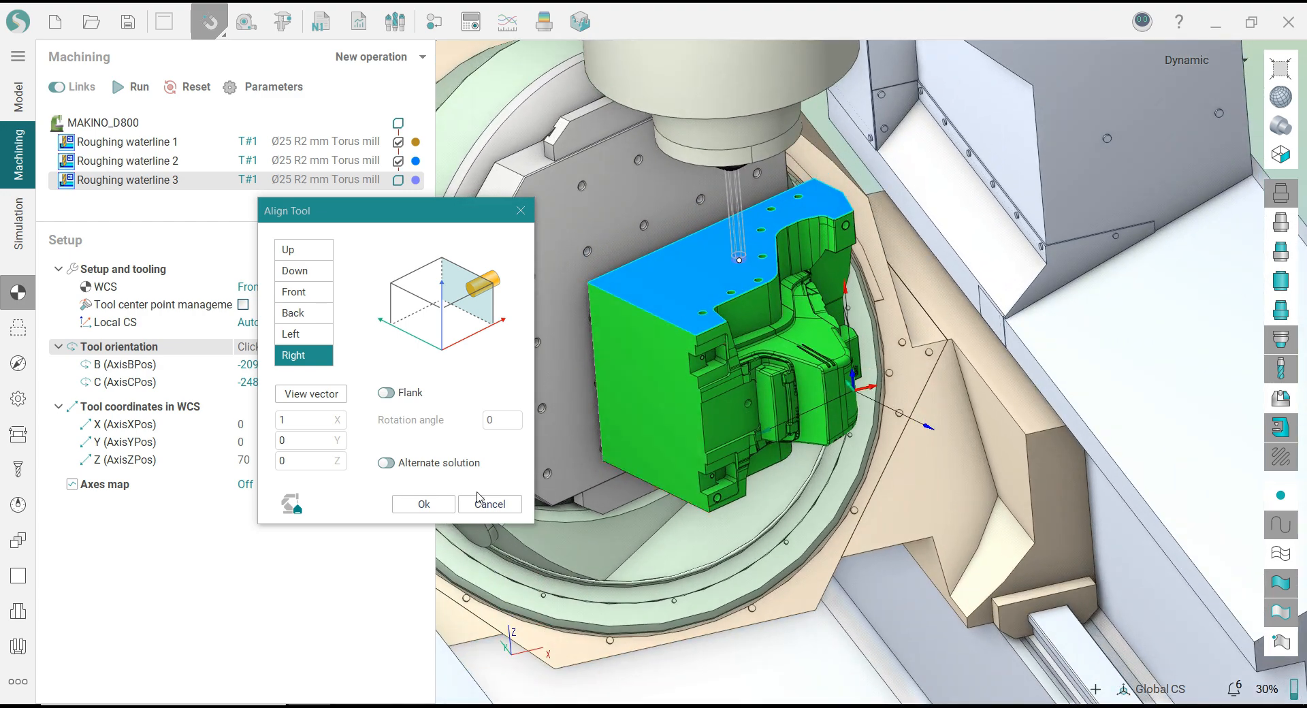
{"action": "left_click", "coordinate": [452, 507]}
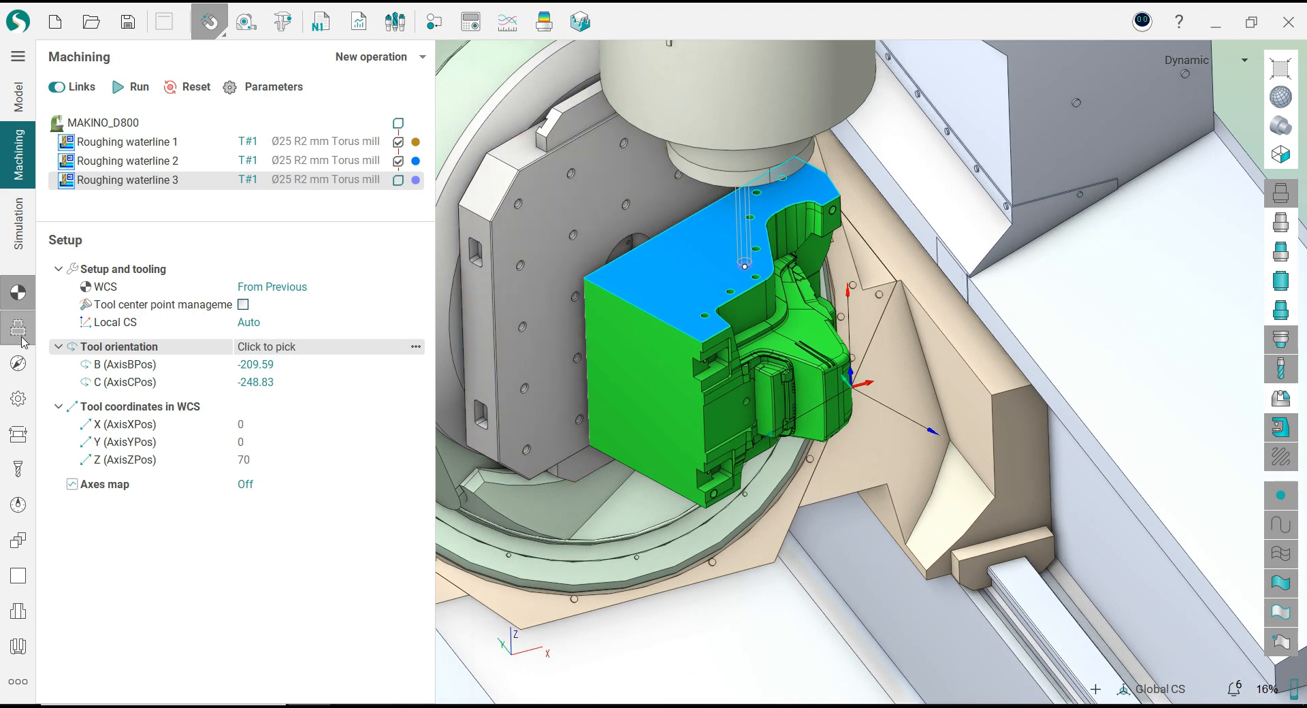
- Check the job assignment of Roughing waterline 3, calculate its toolpath and view the result on the part
{"action": "left_click", "coordinate": [21, 338]}
{"action": "left_click", "coordinate": [118, 320]}
{"action": "left_click", "coordinate": [24, 300]}
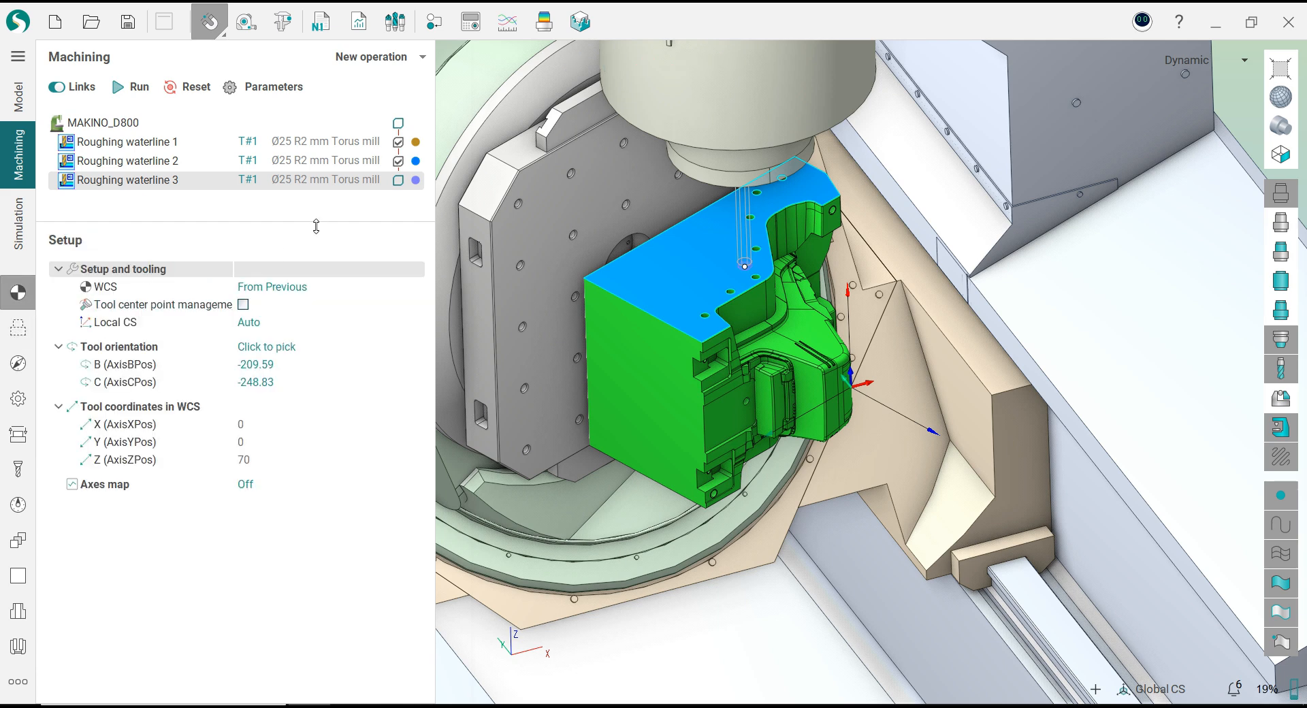
{"action": "left_click", "coordinate": [137, 86]}
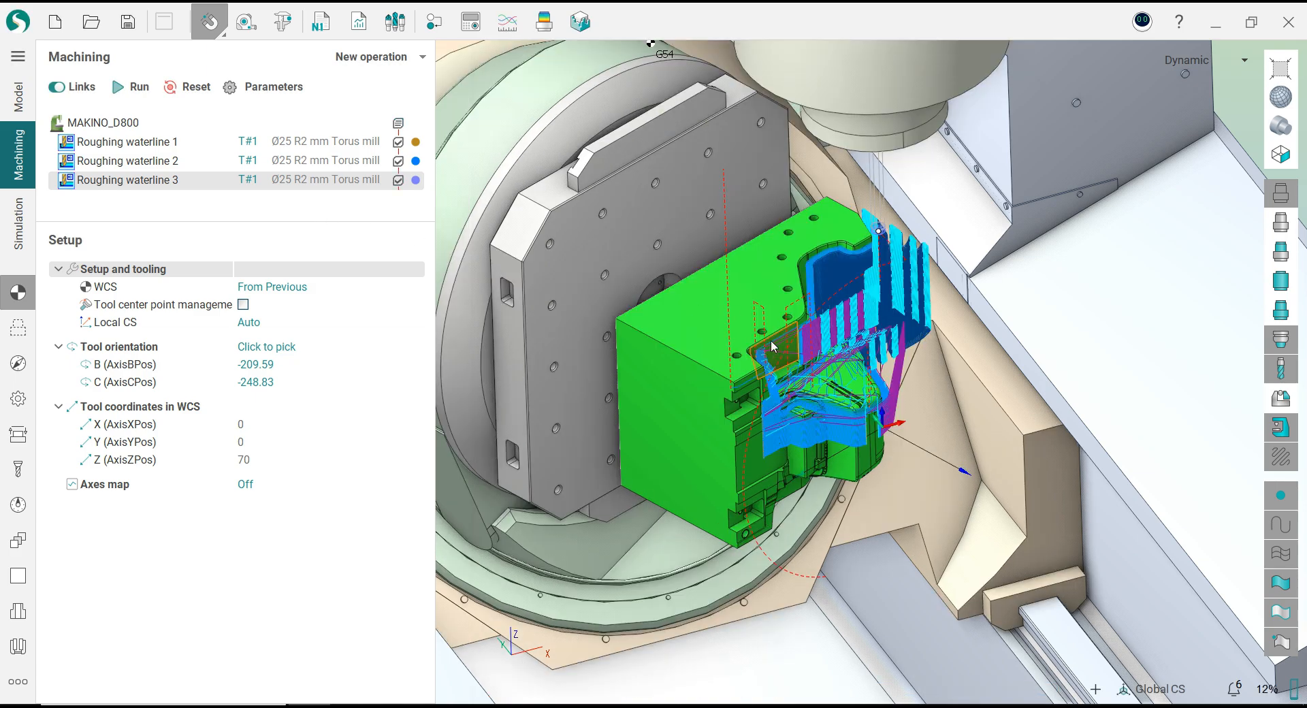
{"action": "middle_click_drag", "start_coordinate": [771, 347], "coordinate": [739, 347]}
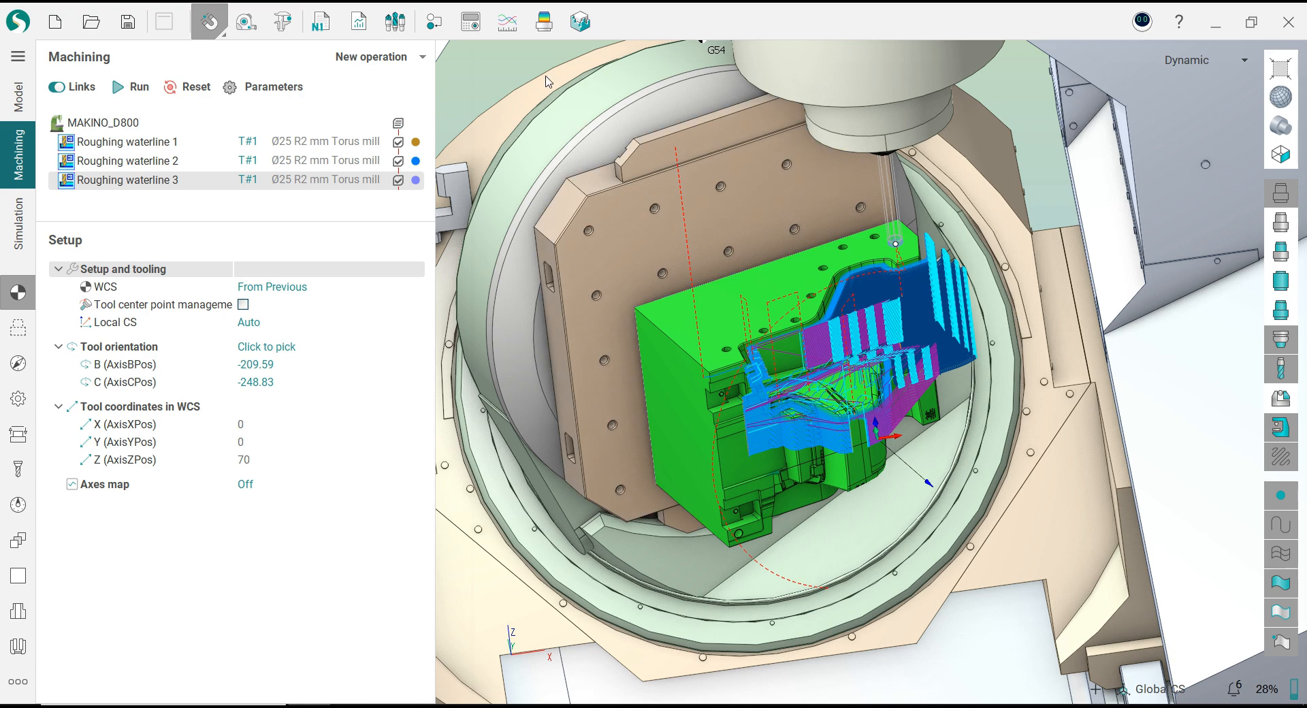
- Check the material left by Roughing waterline 3 using the colour-coded comparison against the part
{"action": "left_click", "coordinate": [544, 29]}
{"action": "mouse_move", "coordinate": [800, 307]}
{"action": "middle_mouse_down"}
{"action": "mouse_move", "coordinate": [744, 277]}
{"action": "mouse_move", "coordinate": [683, 268]}
{"action": "mouse_move", "coordinate": [738, 259]}
{"action": "mouse_move", "coordinate": [739, 163]}
{"action": "mouse_move", "coordinate": [813, 306]}
{"action": "mouse_move", "coordinate": [825, 305]}
{"action": "middle_mouse_up"}
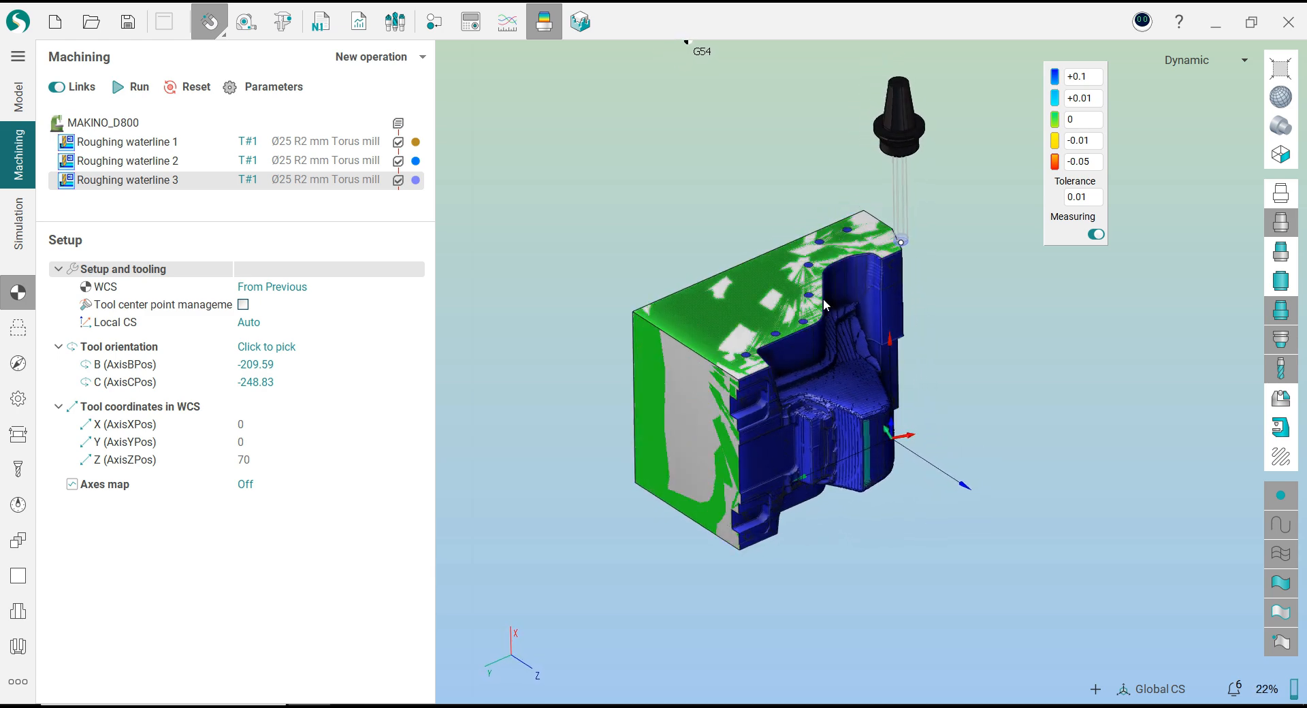
{"action": "left_click", "coordinate": [544, 23]}
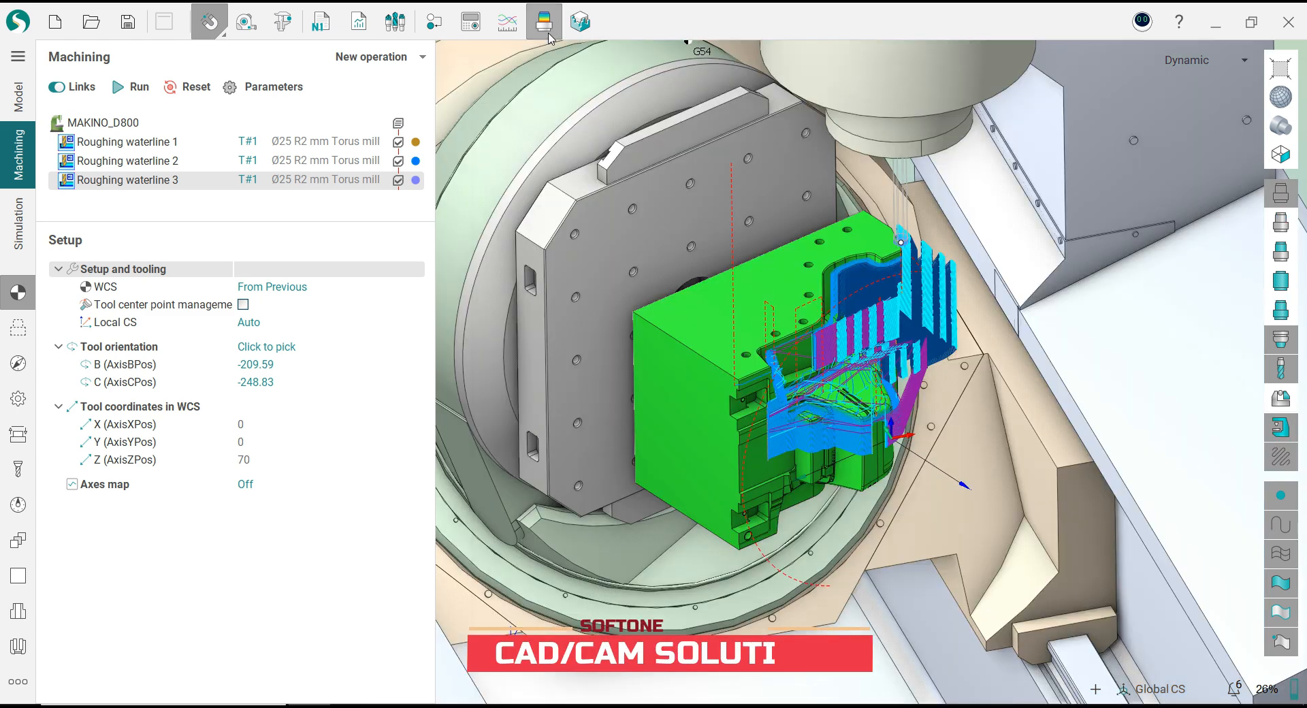
- Copy and paste Roughing waterline 3 as a fourth roughing operation and make the copy active
{"action": "right_click", "coordinate": [107, 188]}
{"action": "left_click", "coordinate": [126, 219]}
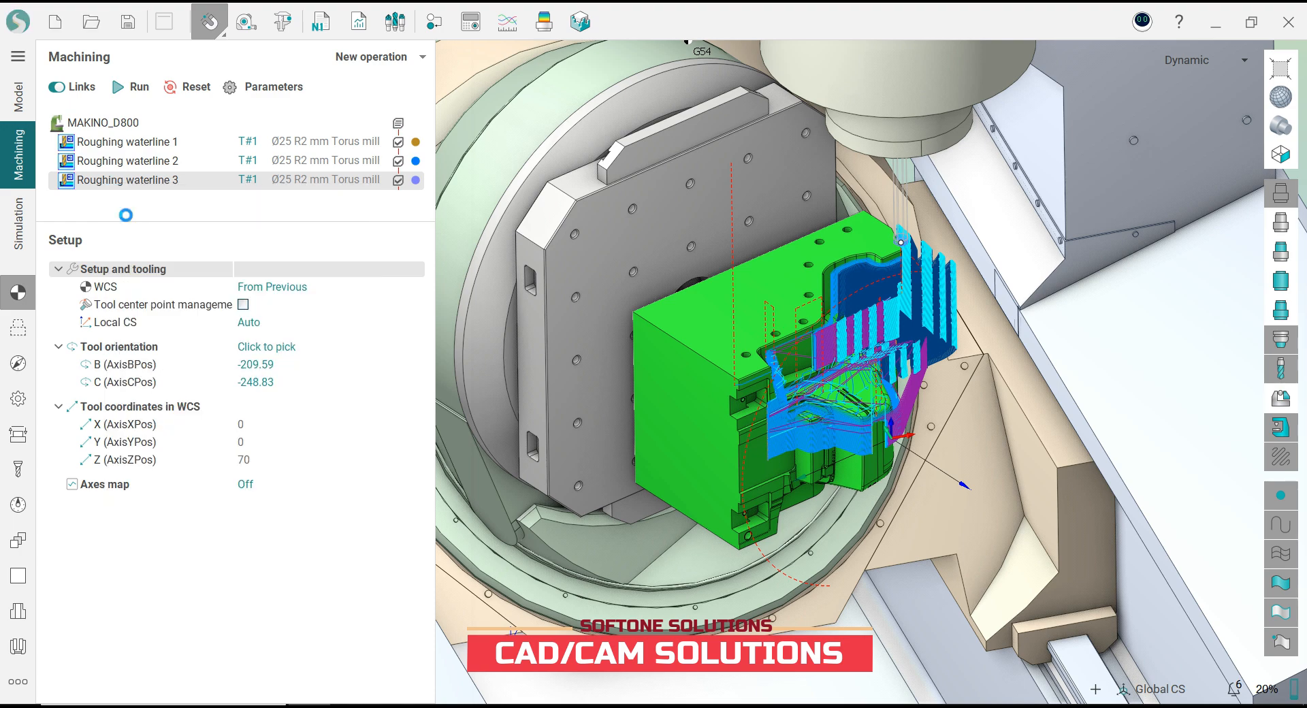
{"action": "right_click", "coordinate": [141, 182]}
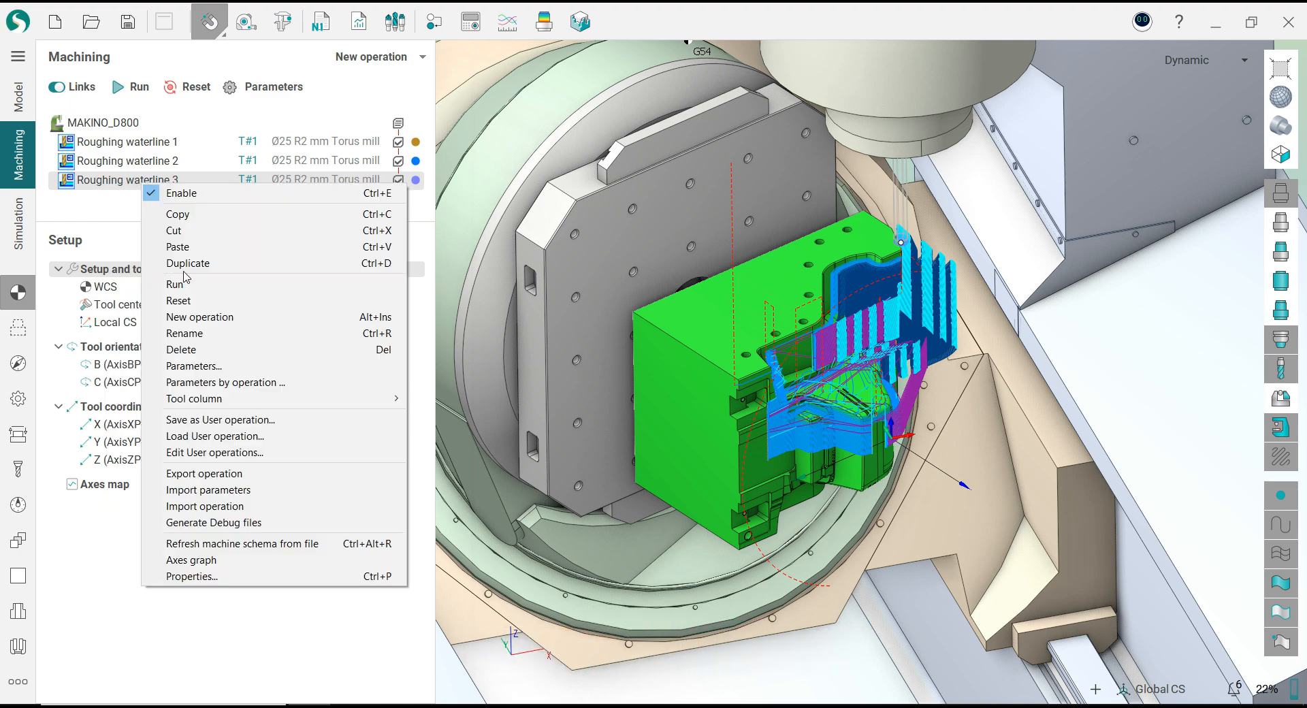
{"action": "left_click", "coordinate": [190, 247]}
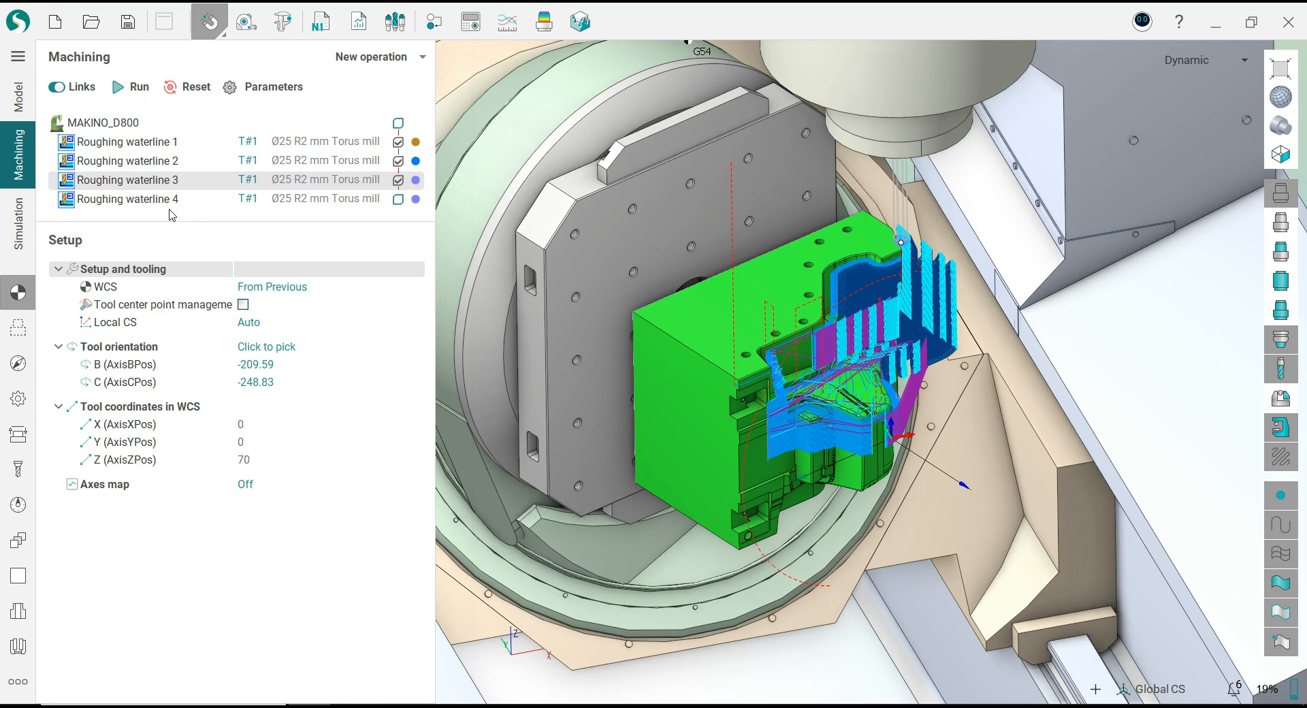
{"action": "left_click", "coordinate": [169, 200]}
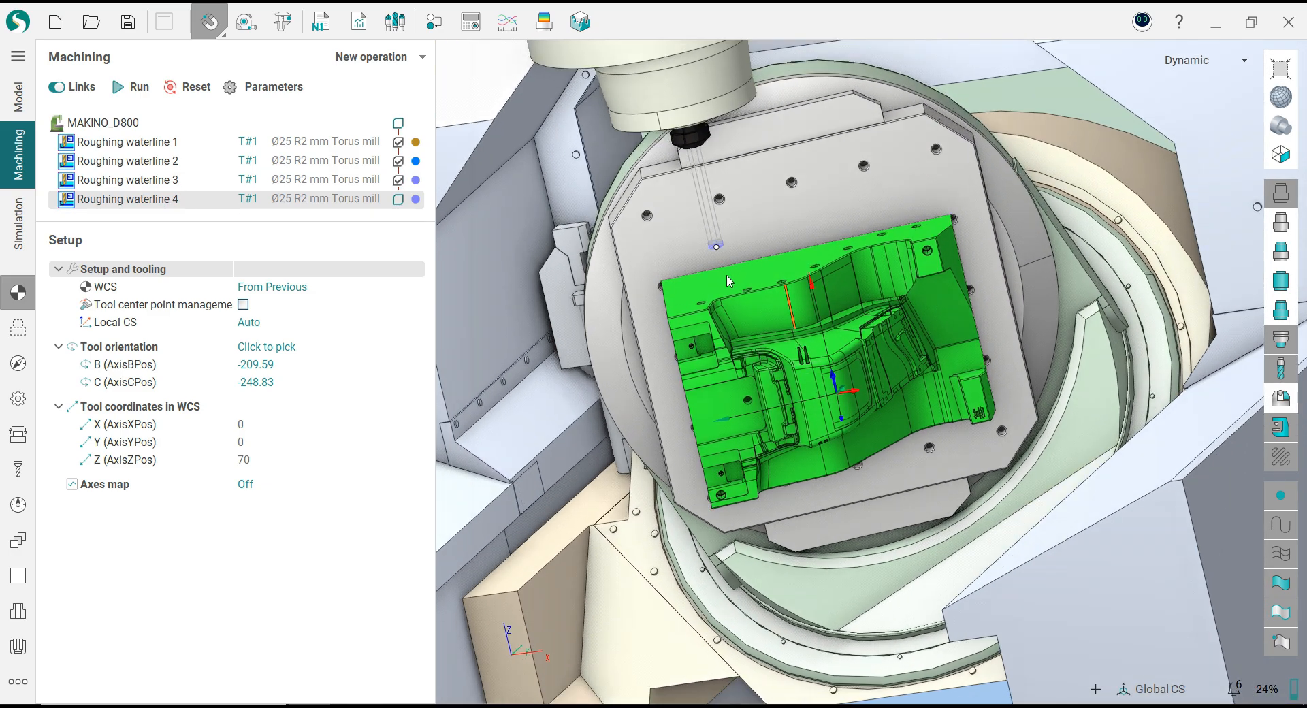
- Inspect the mould cavity in the colour-coded comparison to find which end still needs roughing from another direction
{"action": "scroll", "coordinate": [930, 323], "scroll_direction": "up", "scroll_amount": 3}
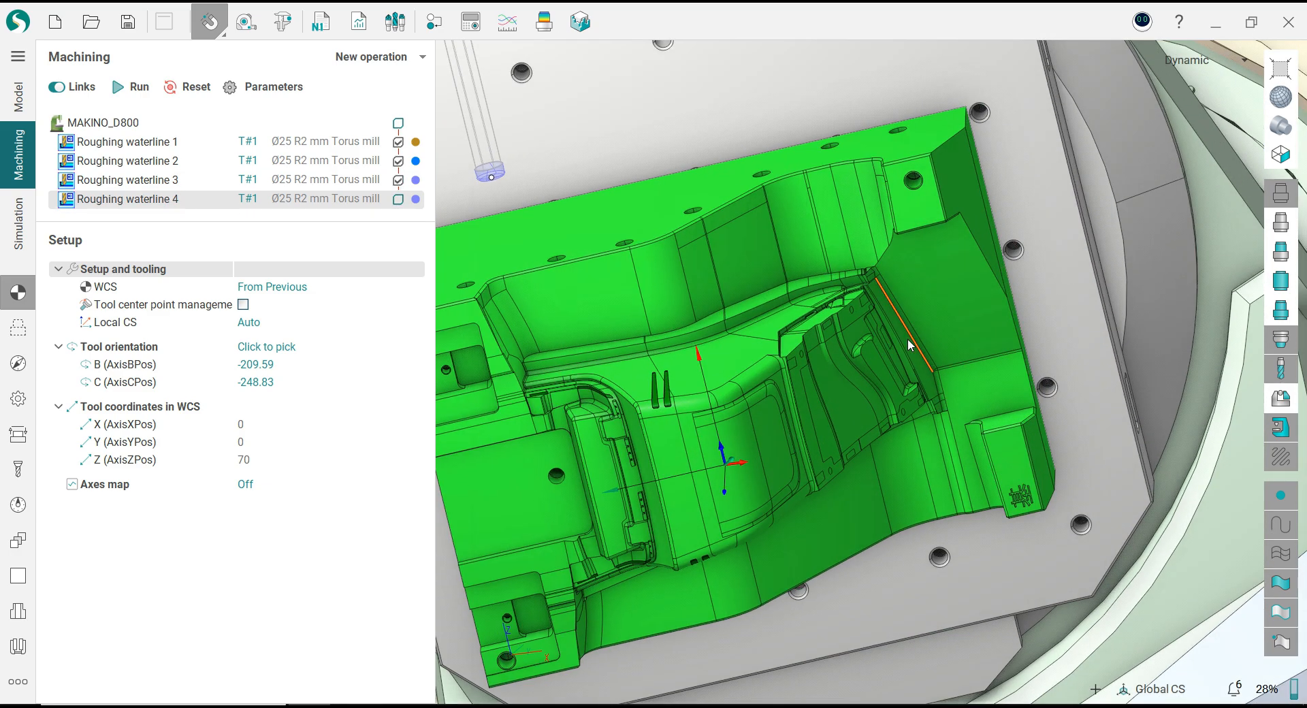
{"action": "left_click", "coordinate": [544, 21]}
{"action": "middle_click_drag", "start_coordinate": [891, 350], "coordinate": [902, 295]}
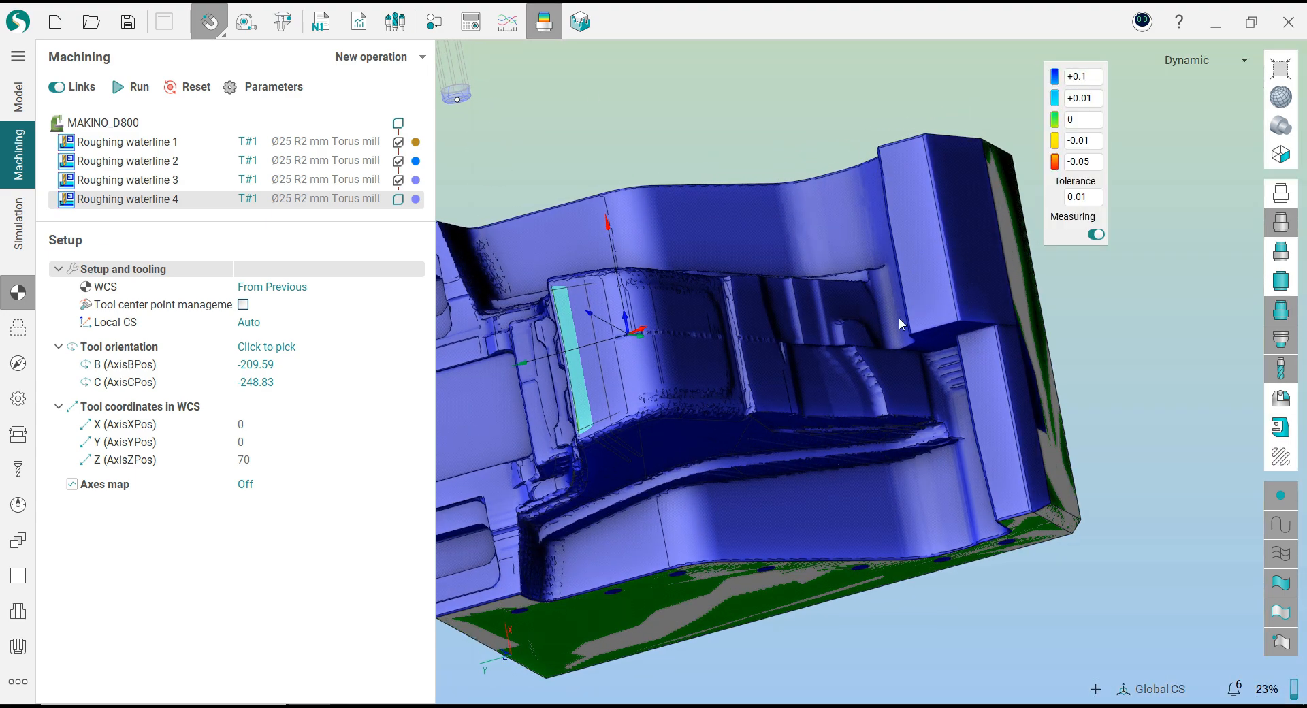
{"action": "middle_click_drag", "start_coordinate": [930, 314], "coordinate": [967, 314]}
{"action": "left_click", "coordinate": [545, 22]}
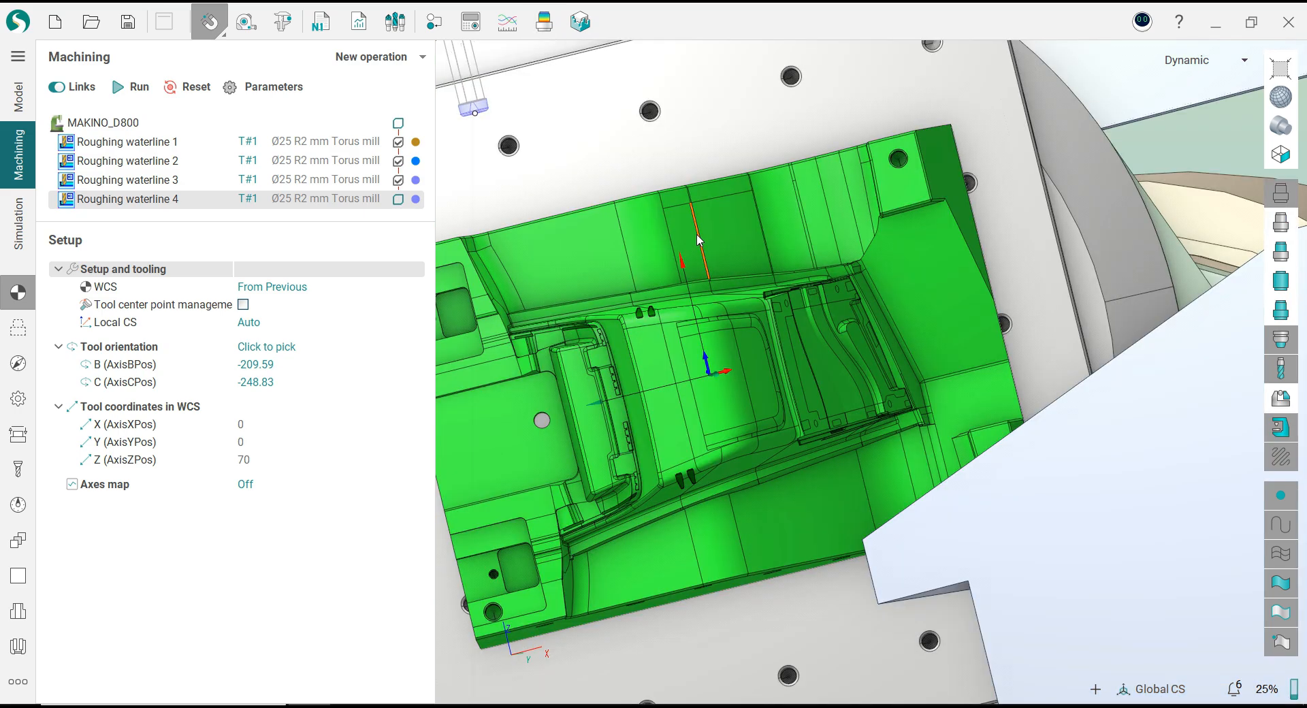
{"action": "middle_click_drag", "start_coordinate": [725, 310], "coordinate": [690, 357]}
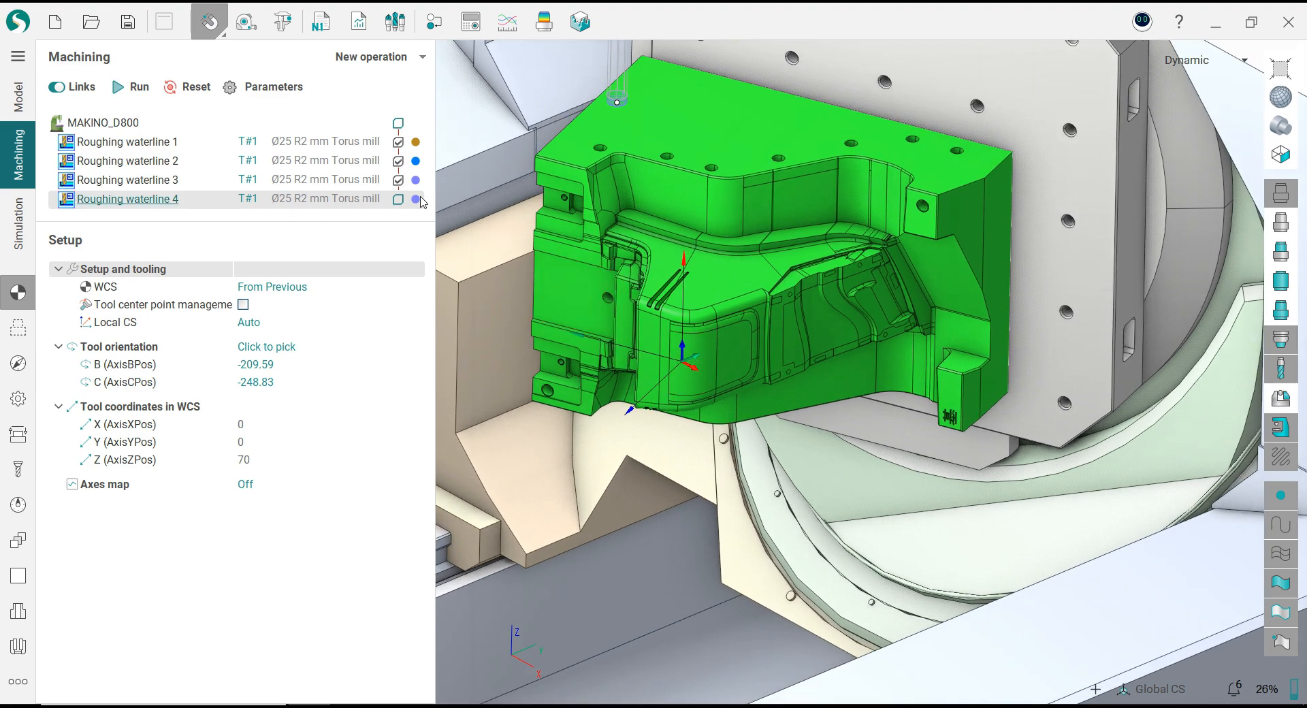
- Give Roughing waterline 4 an orange display colour
{"action": "left_click", "coordinate": [416, 200]}
{"action": "left_click", "coordinate": [599, 260]}
{"action": "left_click", "coordinate": [588, 415]}
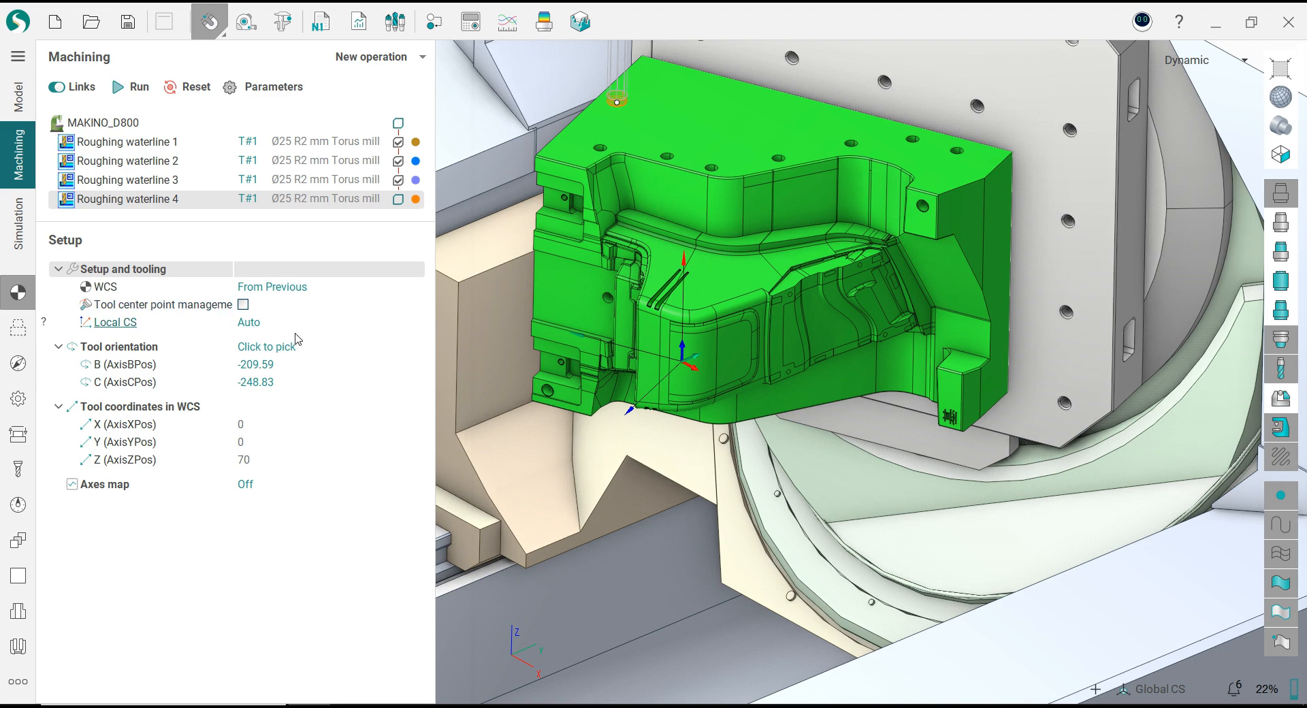
- Orient the tool of Roughing waterline 4 normal to the mould part's end face in the Front direction
{"action": "left_click", "coordinate": [325, 350]}
{"action": "left_click", "coordinate": [415, 349]}
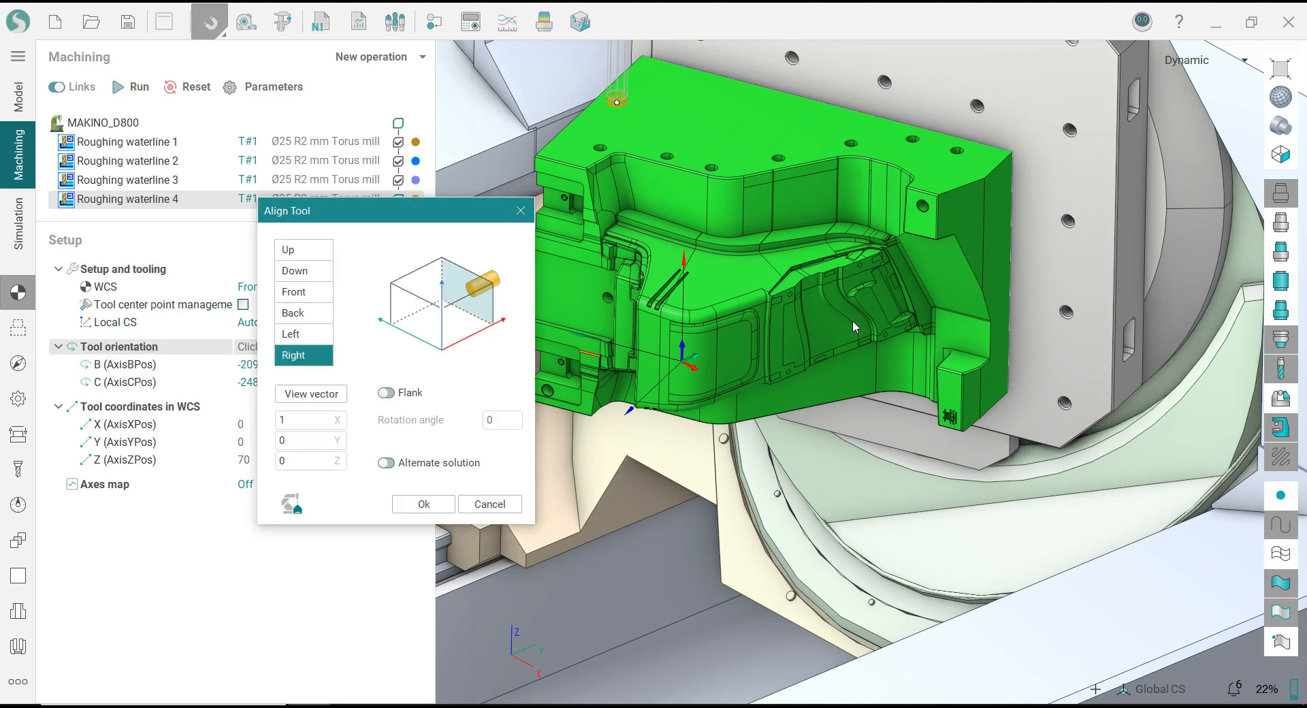
{"action": "left_click", "coordinate": [994, 303]}
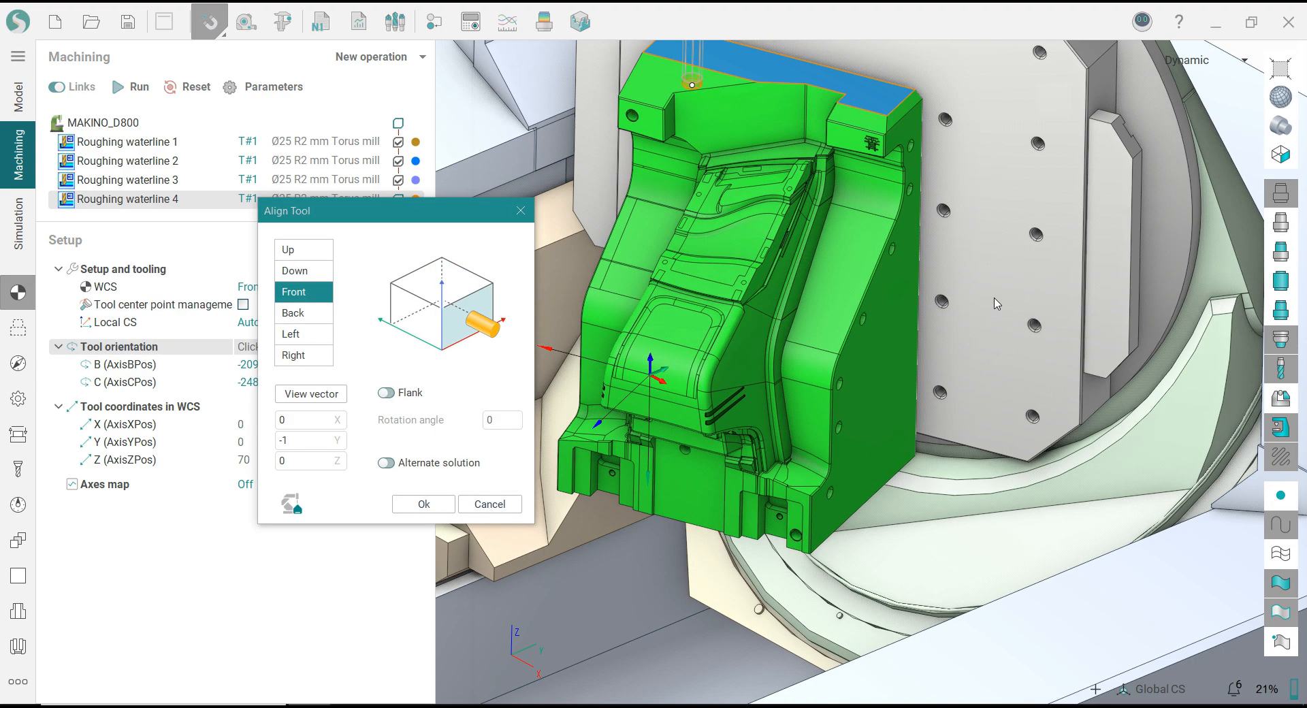
{"action": "left_click", "coordinate": [423, 503]}
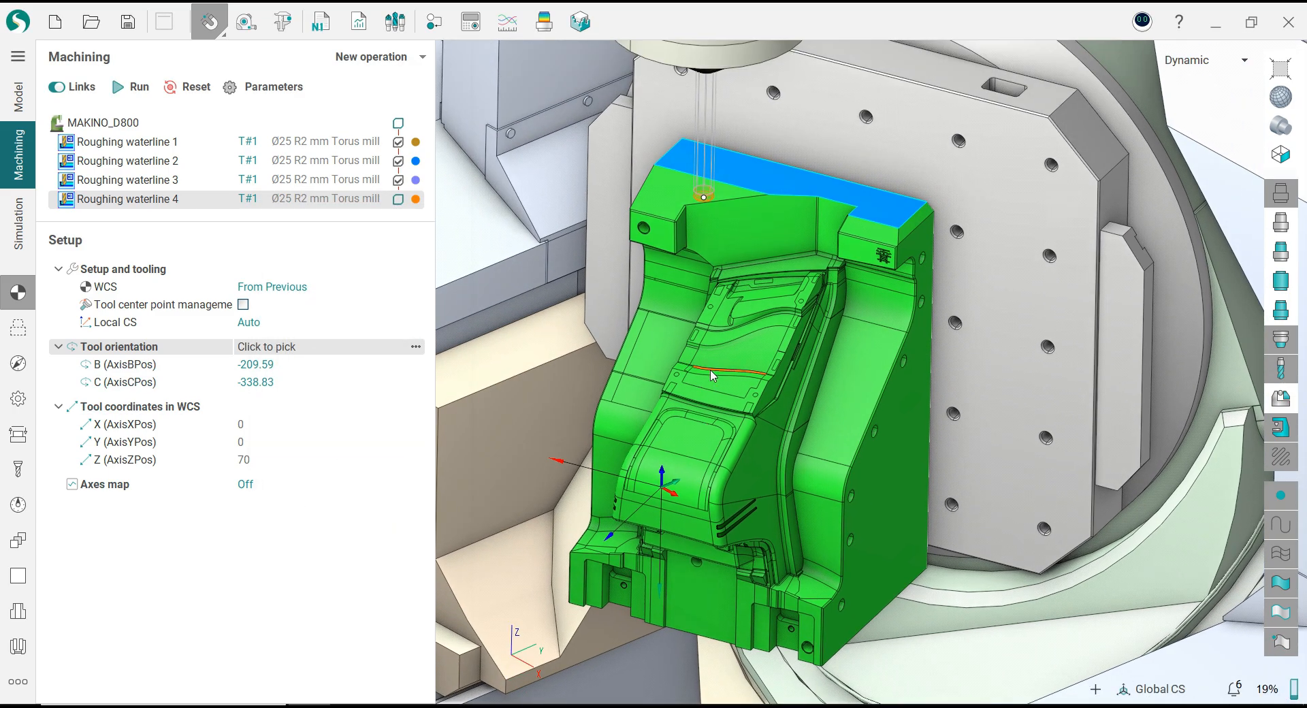
- Examine the newly oriented end of the part and compare its remaining material with the finished shape
{"action": "scroll", "coordinate": [712, 375], "scroll_direction": "down", "scroll_amount": 4}
{"action": "middle_click_drag", "start_coordinate": [712, 376], "coordinate": [828, 357]}
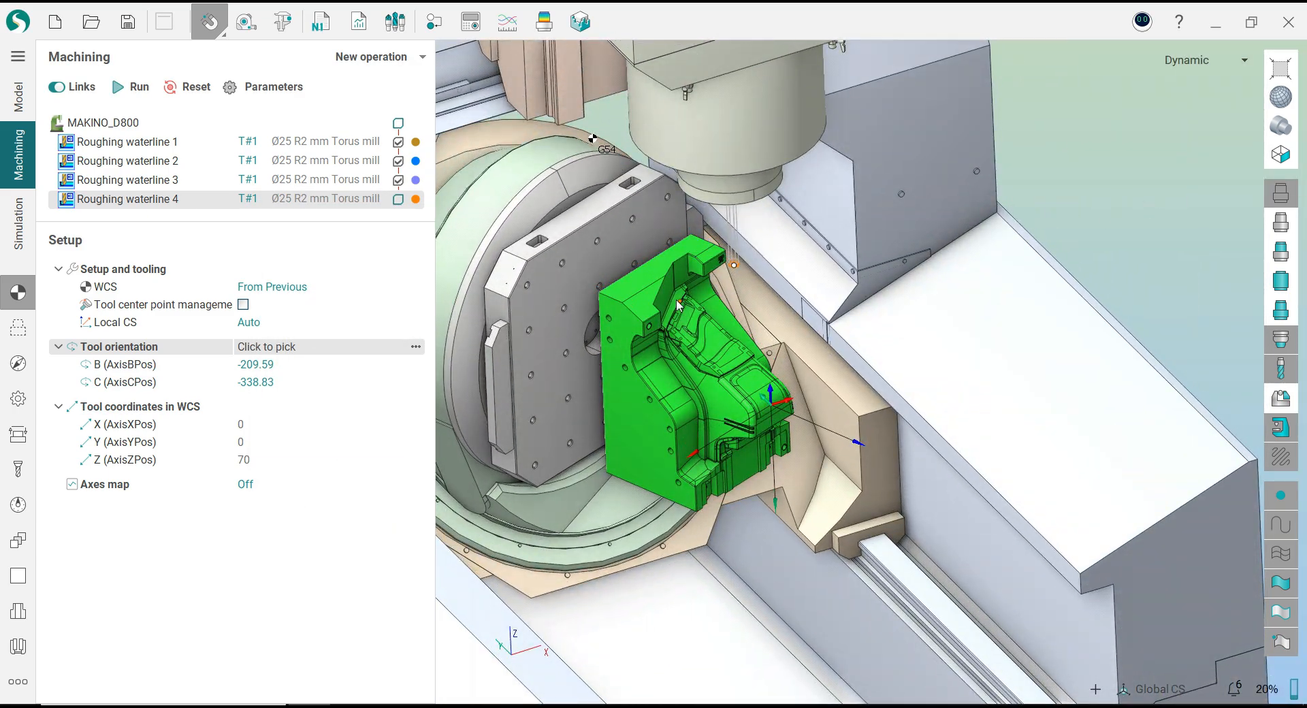
{"action": "scroll", "coordinate": [679, 305], "scroll_direction": "up", "scroll_amount": 4}
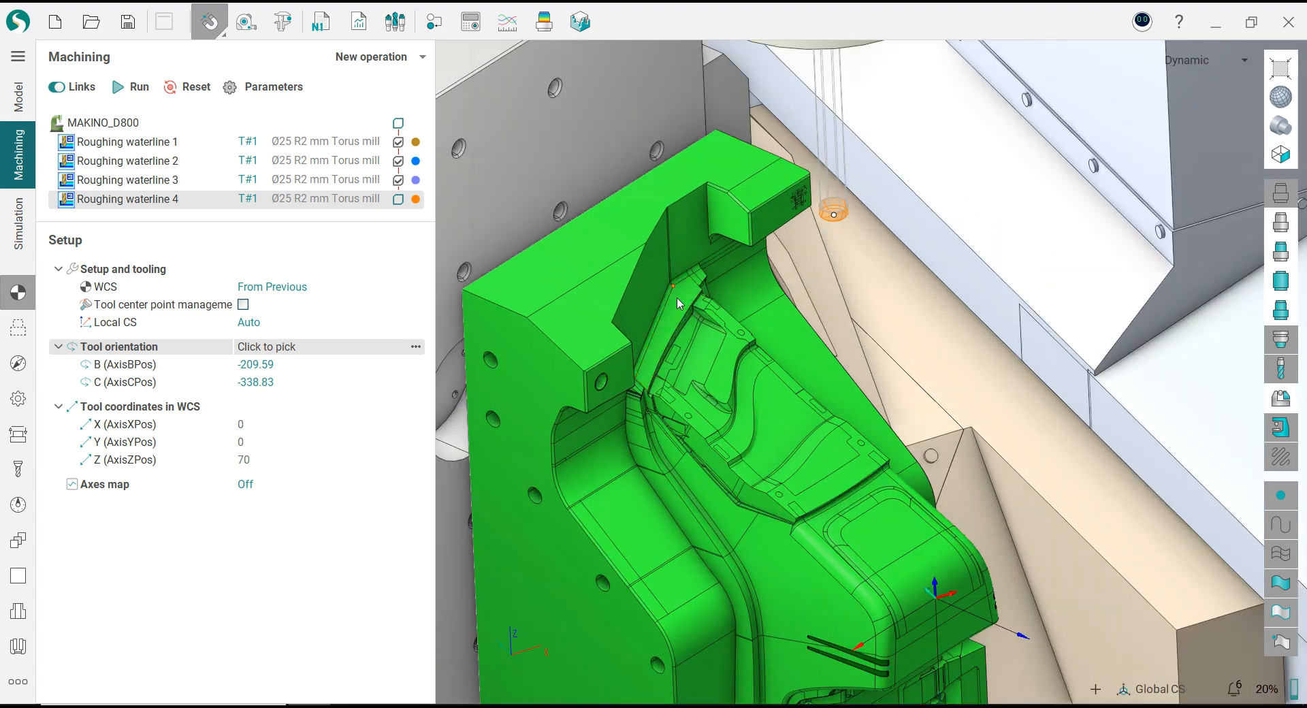
{"action": "left_click", "coordinate": [544, 21]}
{"action": "middle_click_drag", "start_coordinate": [631, 290], "coordinate": [578, 312]}
{"action": "left_click", "coordinate": [548, 29]}
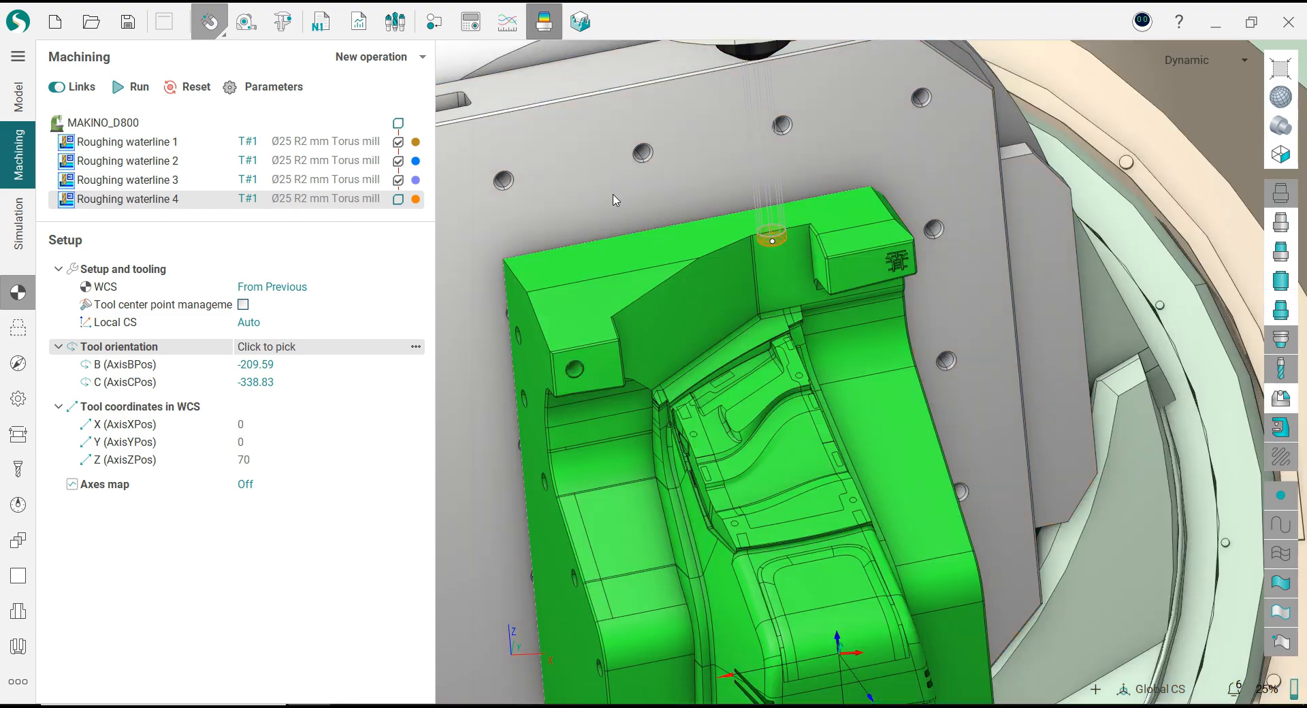
- Delete the vertex level carried over from the copied operation from the job assignment of Roughing waterline 4
{"action": "left_click", "coordinate": [620, 328]}
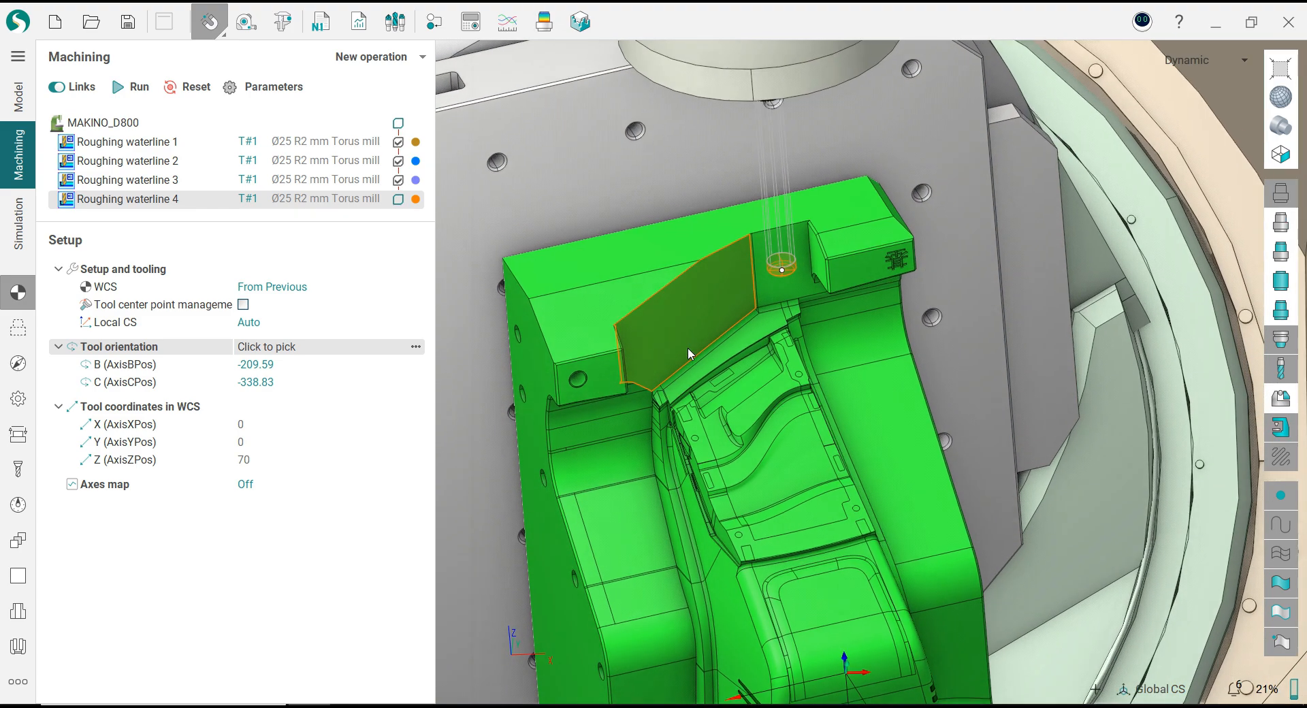
{"action": "left_click", "coordinate": [26, 335]}
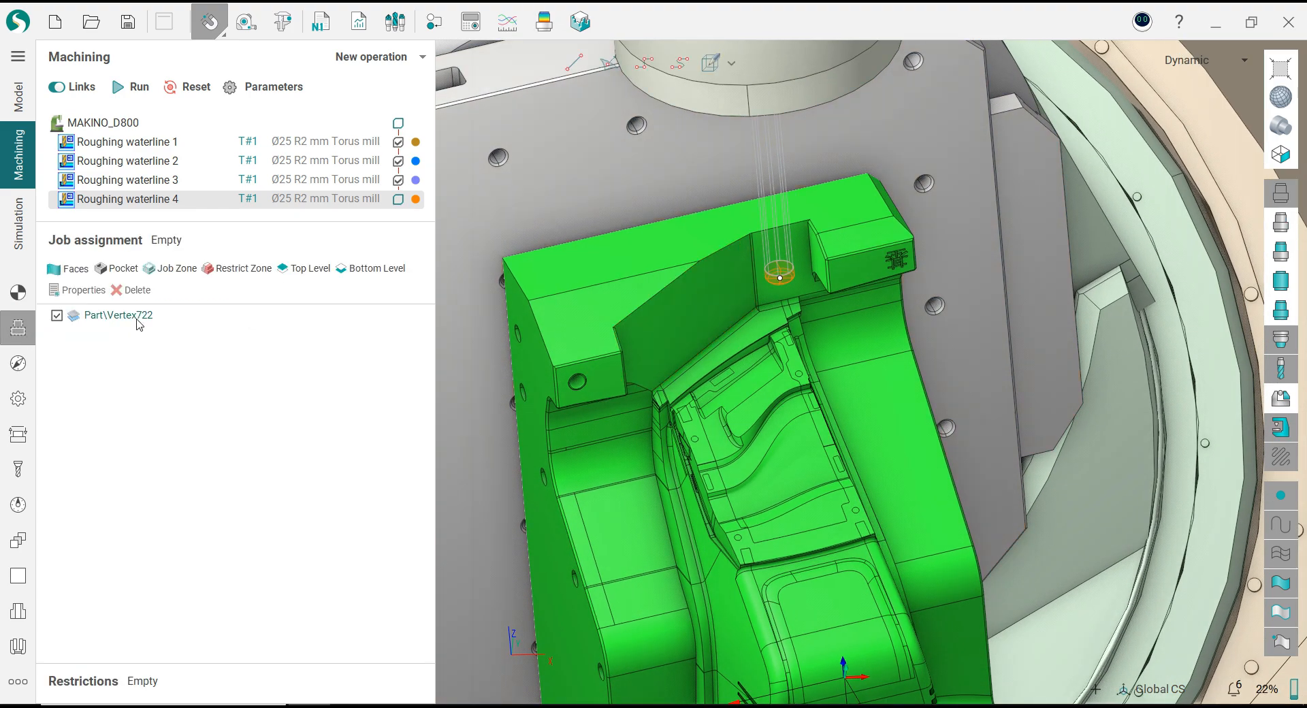
{"action": "left_click", "coordinate": [131, 291]}
- Examine the stepped core surfaces below the end recess, switching between part and remaining-material comparison to judge the needed roughing depth
{"action": "middle_click_drag", "start_coordinate": [781, 363], "coordinate": [773, 332]}
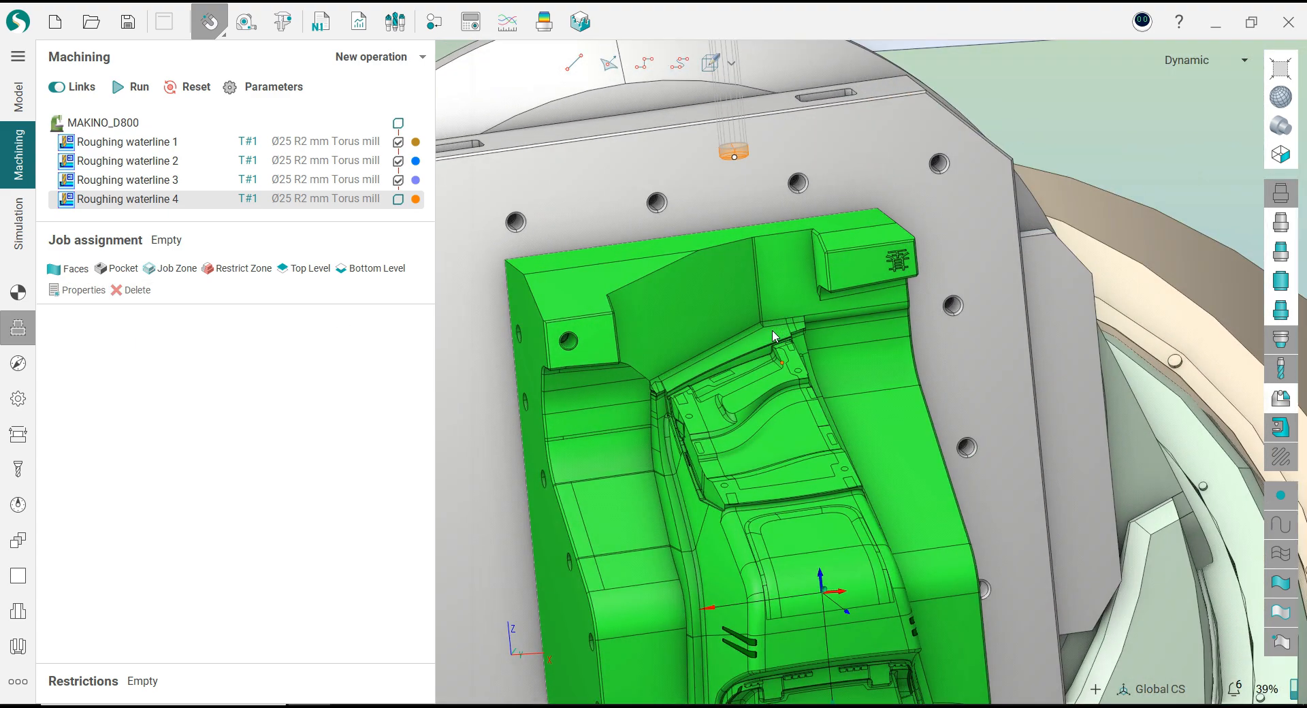
{"action": "scroll", "coordinate": [716, 451], "scroll_direction": "up", "scroll_amount": 3}
{"action": "scroll", "coordinate": [711, 449], "scroll_direction": "up", "scroll_amount": 3}
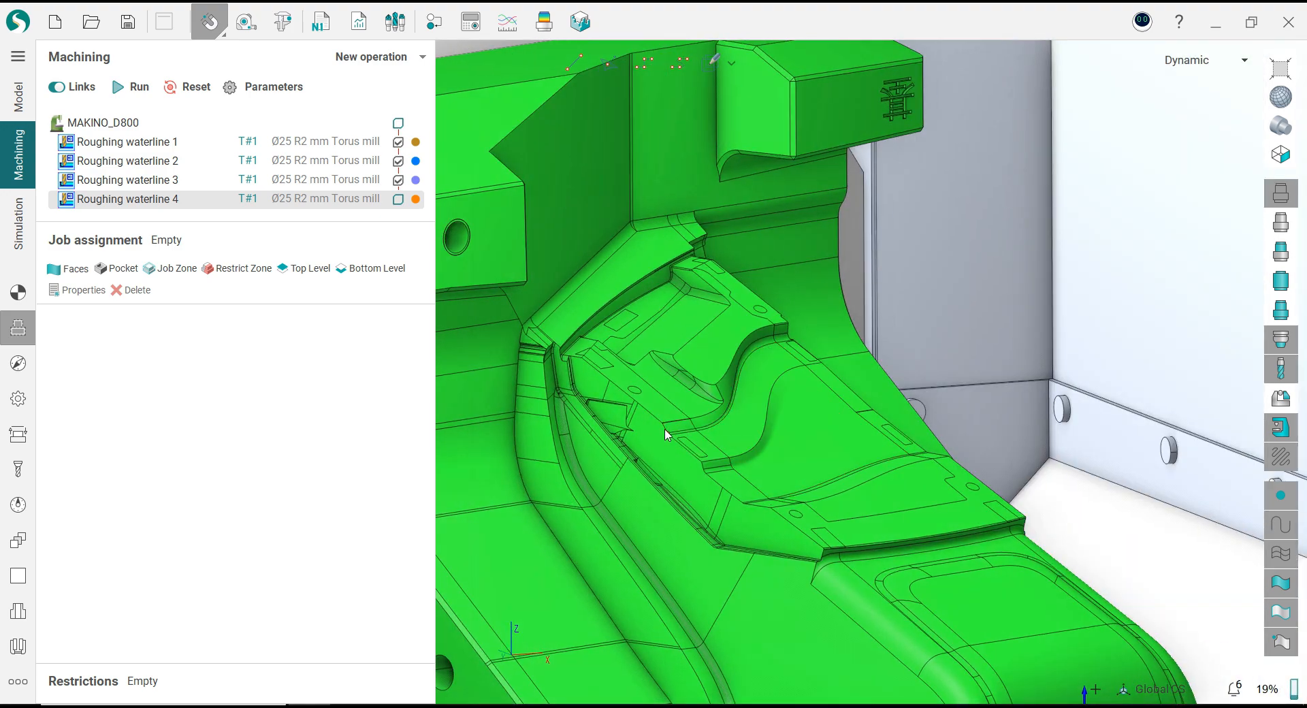
{"action": "scroll", "coordinate": [667, 427], "scroll_direction": "down", "scroll_amount": 3}
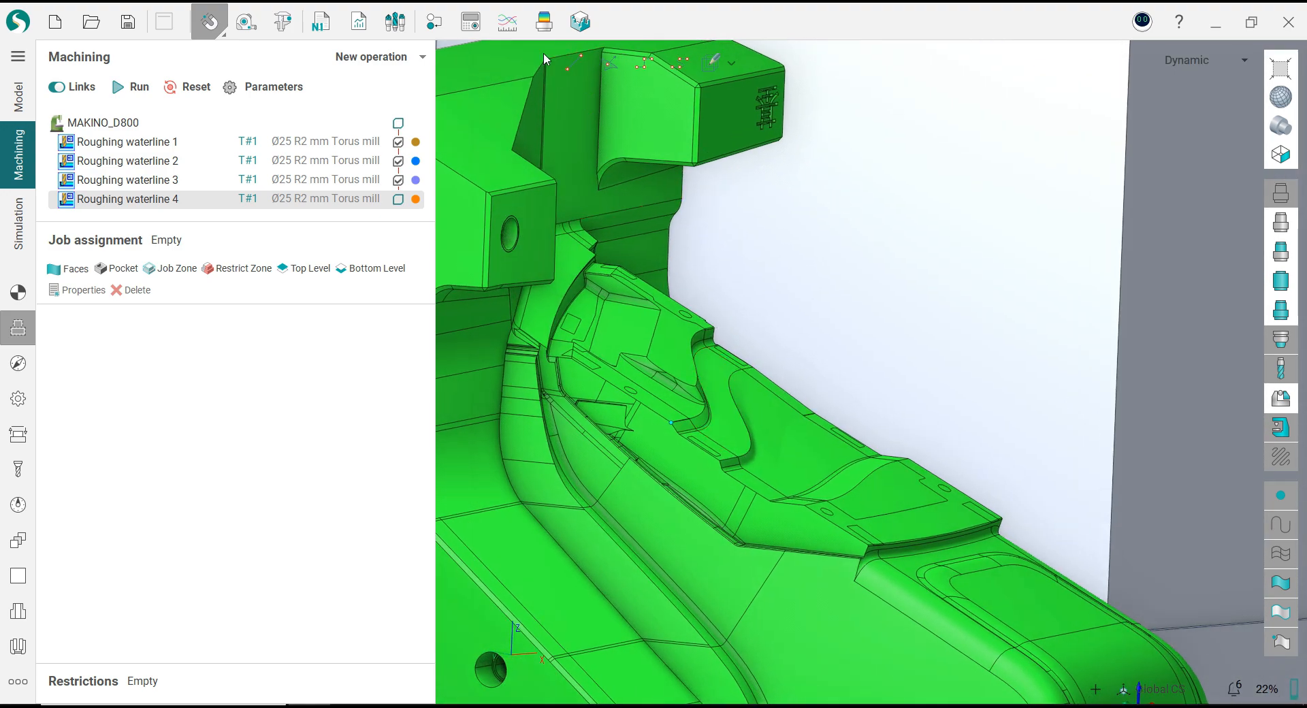
{"action": "left_click", "coordinate": [545, 28]}
{"action": "scroll", "coordinate": [591, 406], "scroll_direction": "up", "scroll_amount": 3}
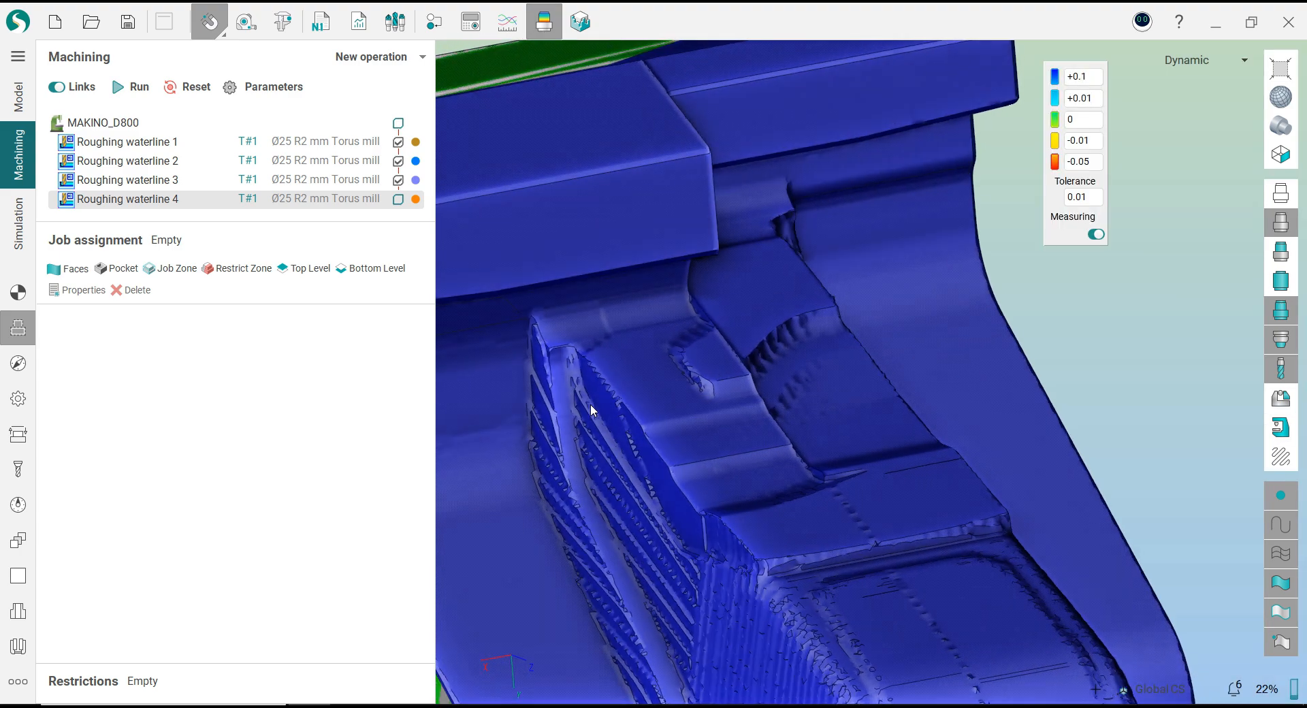
{"action": "scroll", "coordinate": [590, 412], "scroll_direction": "up", "scroll_amount": 1}
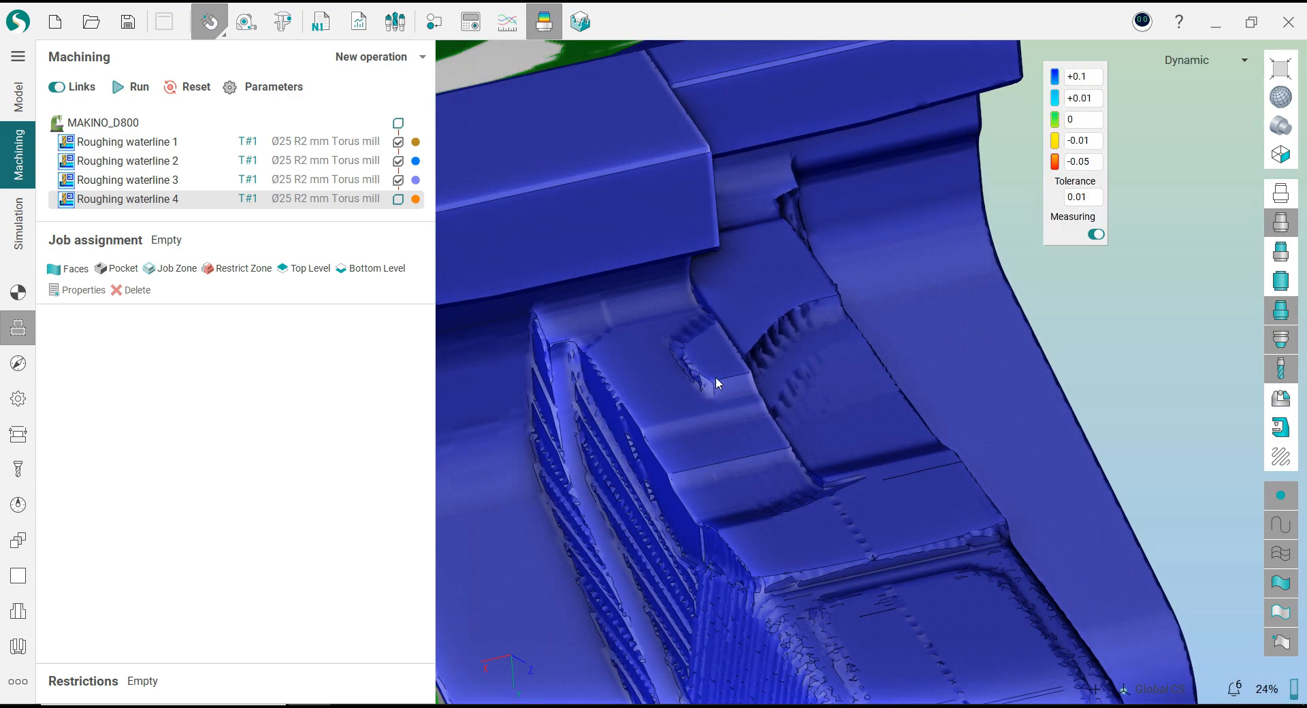
{"action": "middle_click_drag", "start_coordinate": [712, 314], "coordinate": [738, 303]}
{"action": "left_click", "coordinate": [549, 34]}
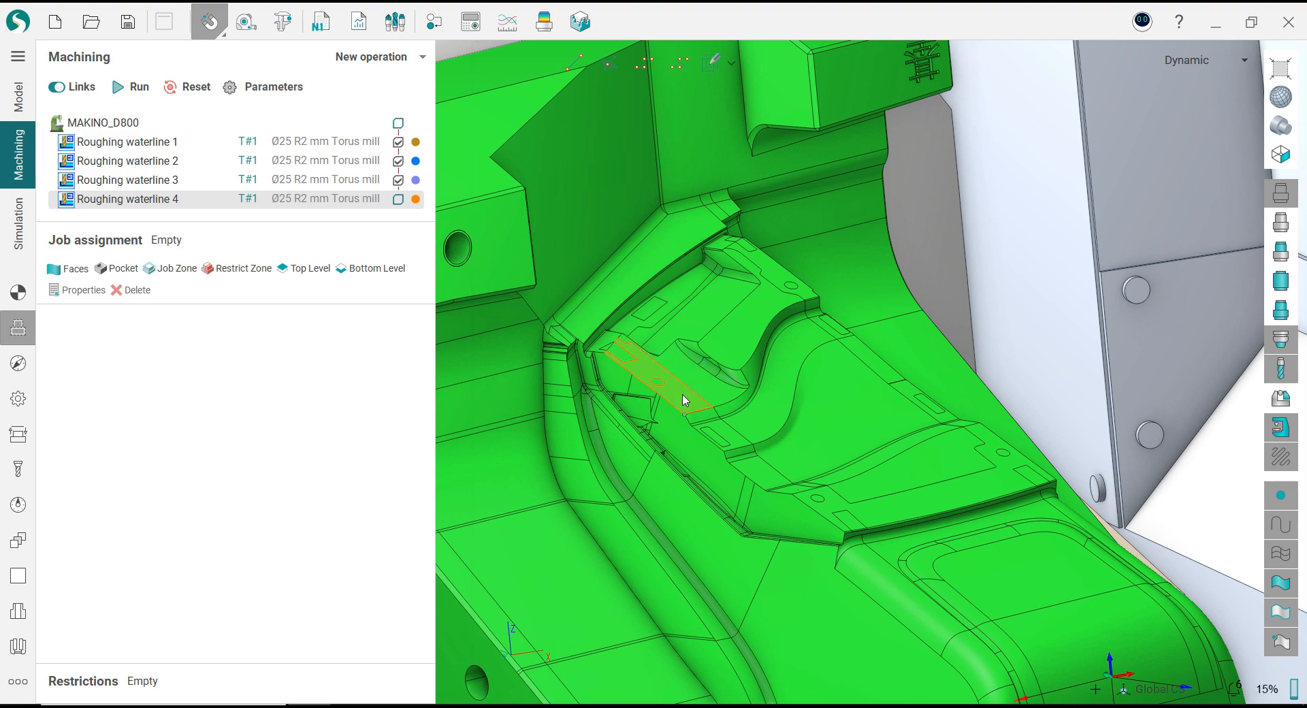
{"action": "middle_click_drag", "start_coordinate": [695, 371], "coordinate": [706, 346]}
{"action": "scroll", "coordinate": [706, 346], "scroll_direction": "down", "scroll_amount": 5}
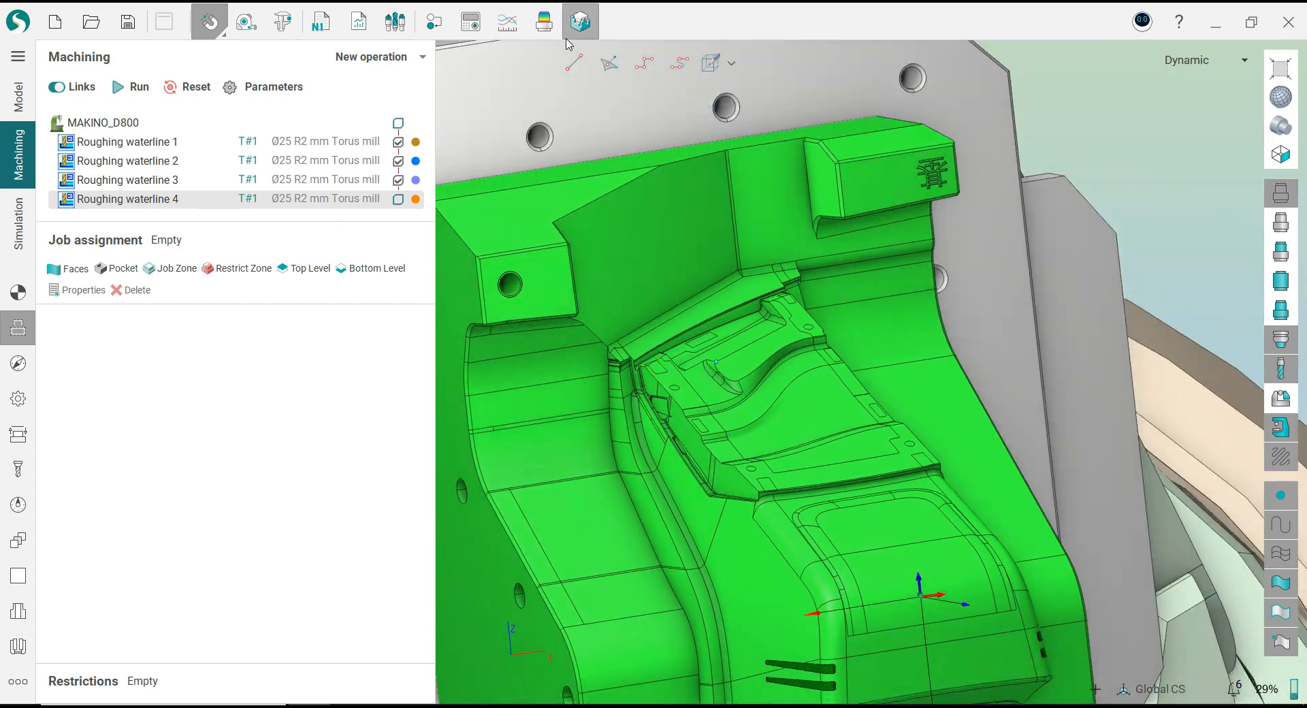
{"action": "left_click", "coordinate": [544, 21]}
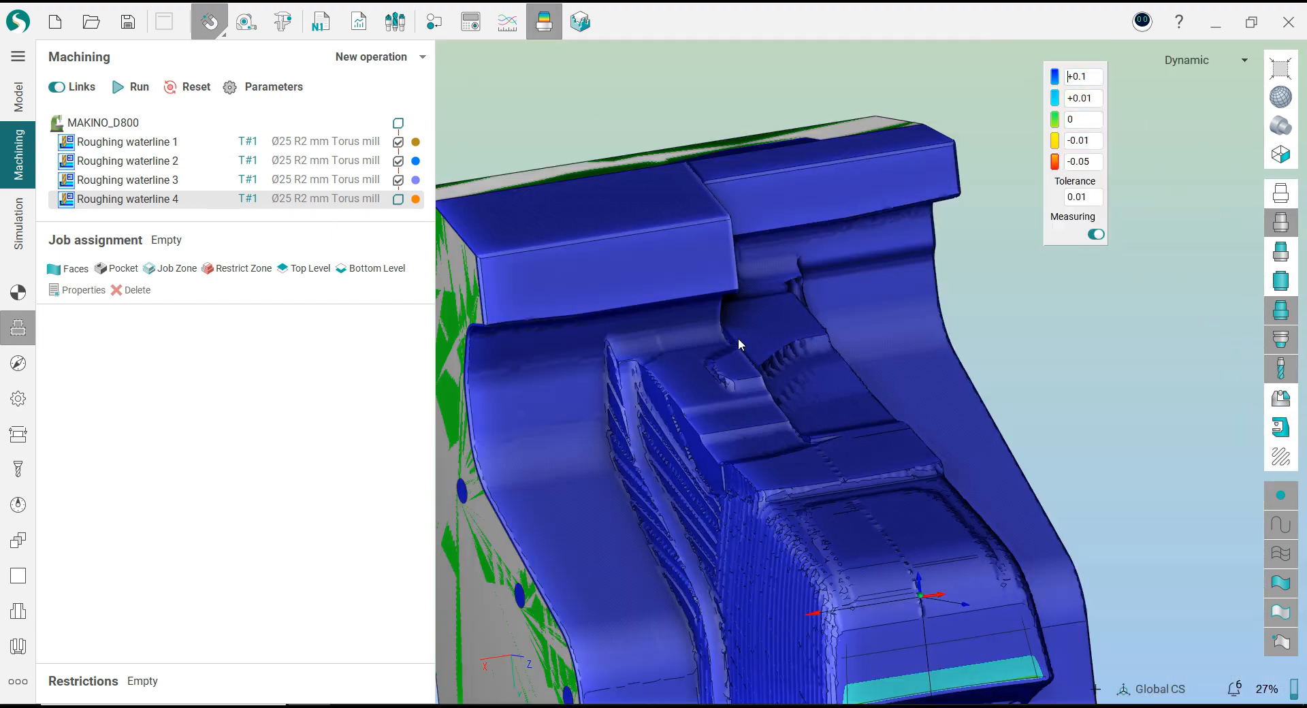
{"action": "left_click", "coordinate": [548, 32]}
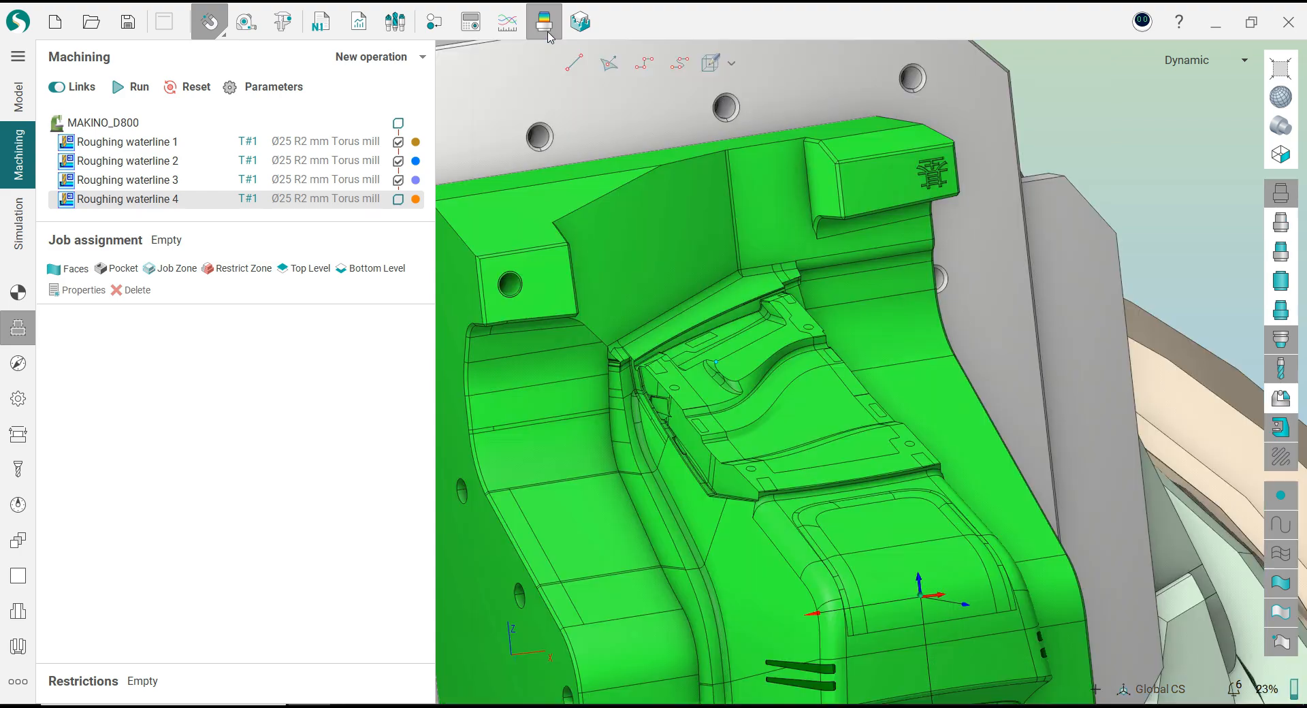
{"action": "left_click", "coordinate": [548, 32]}
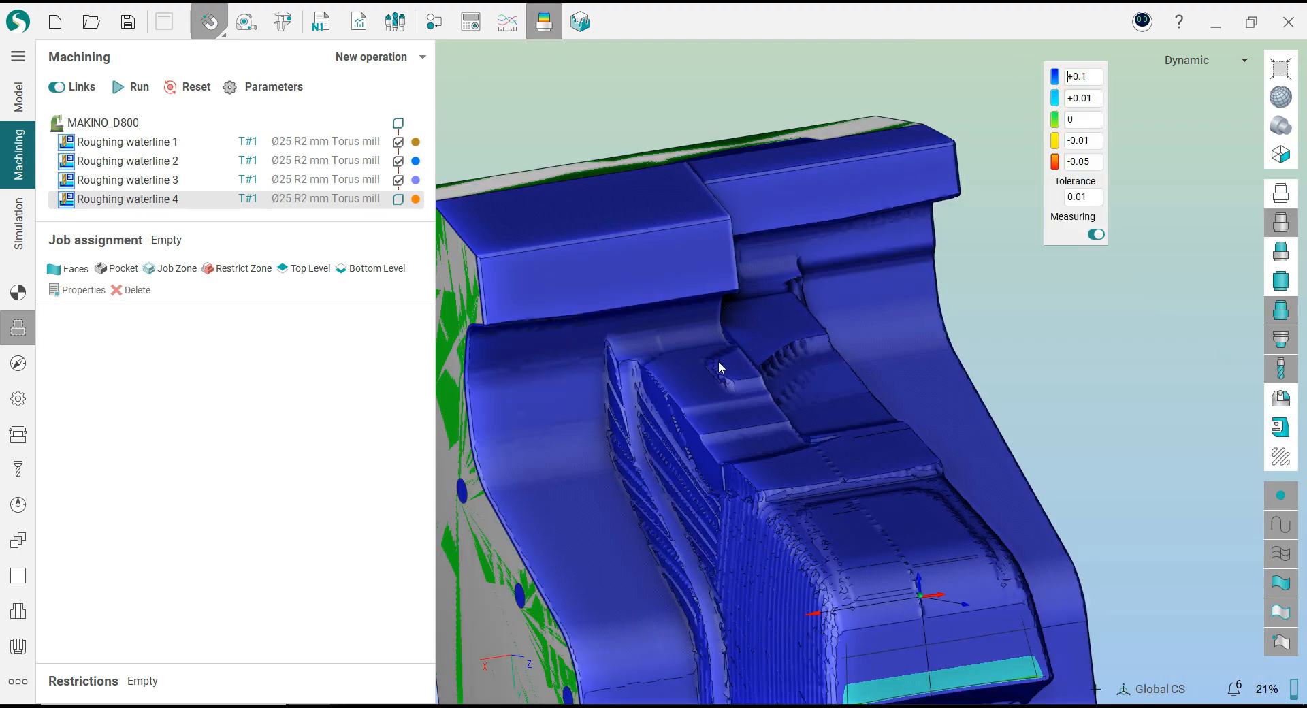
{"action": "left_click", "coordinate": [548, 30]}
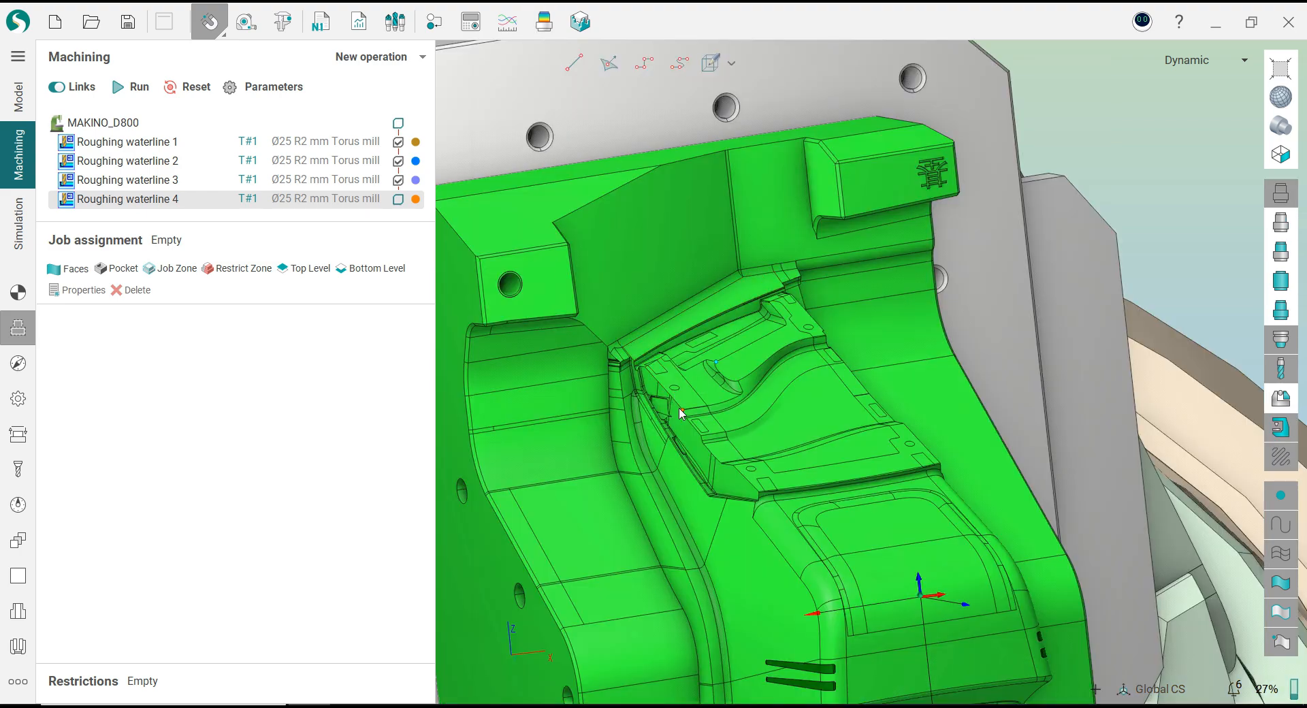
- Set the bottom level of Roughing waterline 4 from a vertex on the stepped core surface and check the machining levels in the strategy
{"action": "left_click", "coordinate": [373, 269]}
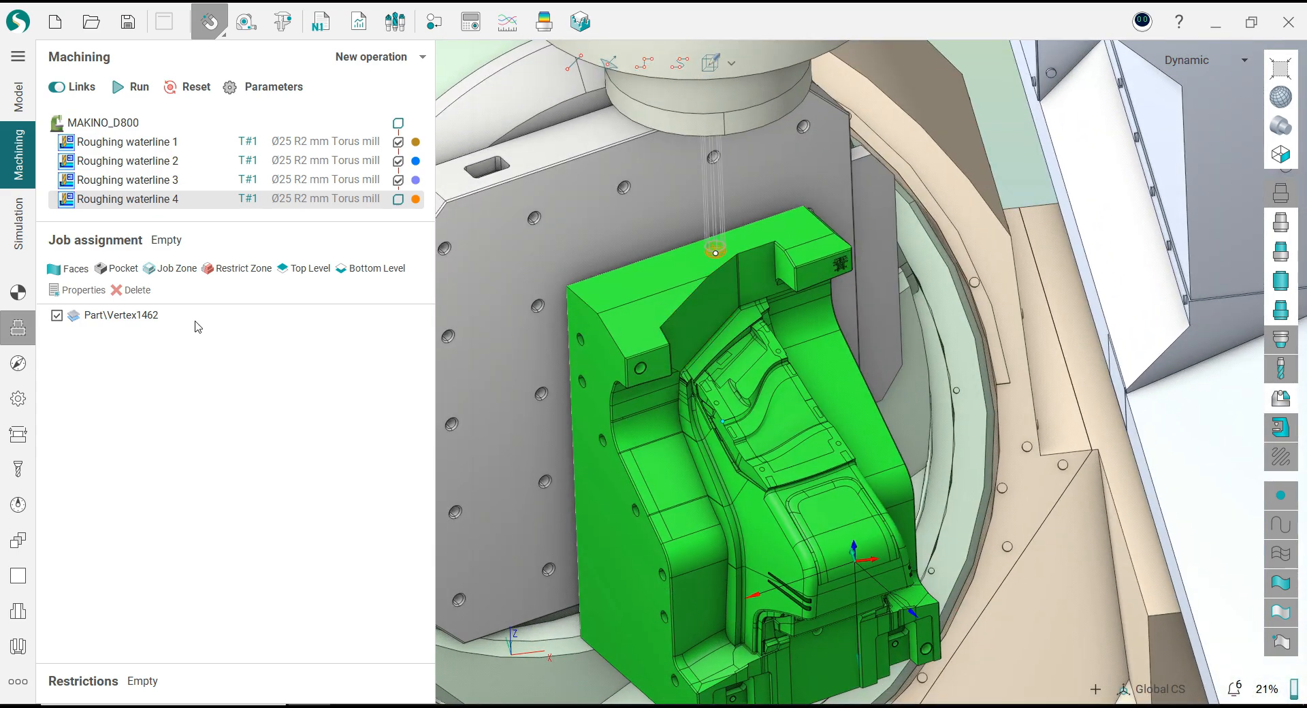
{"action": "left_click", "coordinate": [18, 363]}
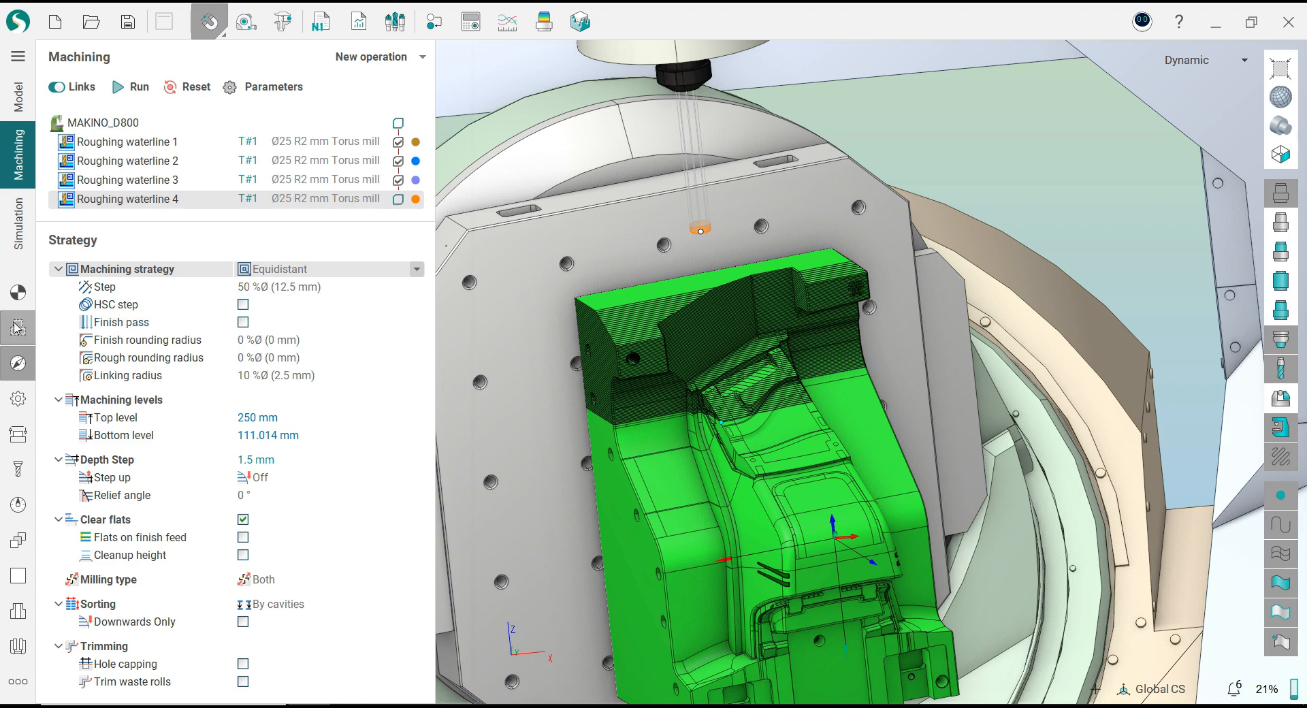
{"action": "left_click", "coordinate": [19, 328]}
- Add a job zone to Roughing waterline 4 from the chain of upper edges around the end recess
{"action": "scroll", "coordinate": [744, 368], "scroll_direction": "up", "scroll_amount": 2}
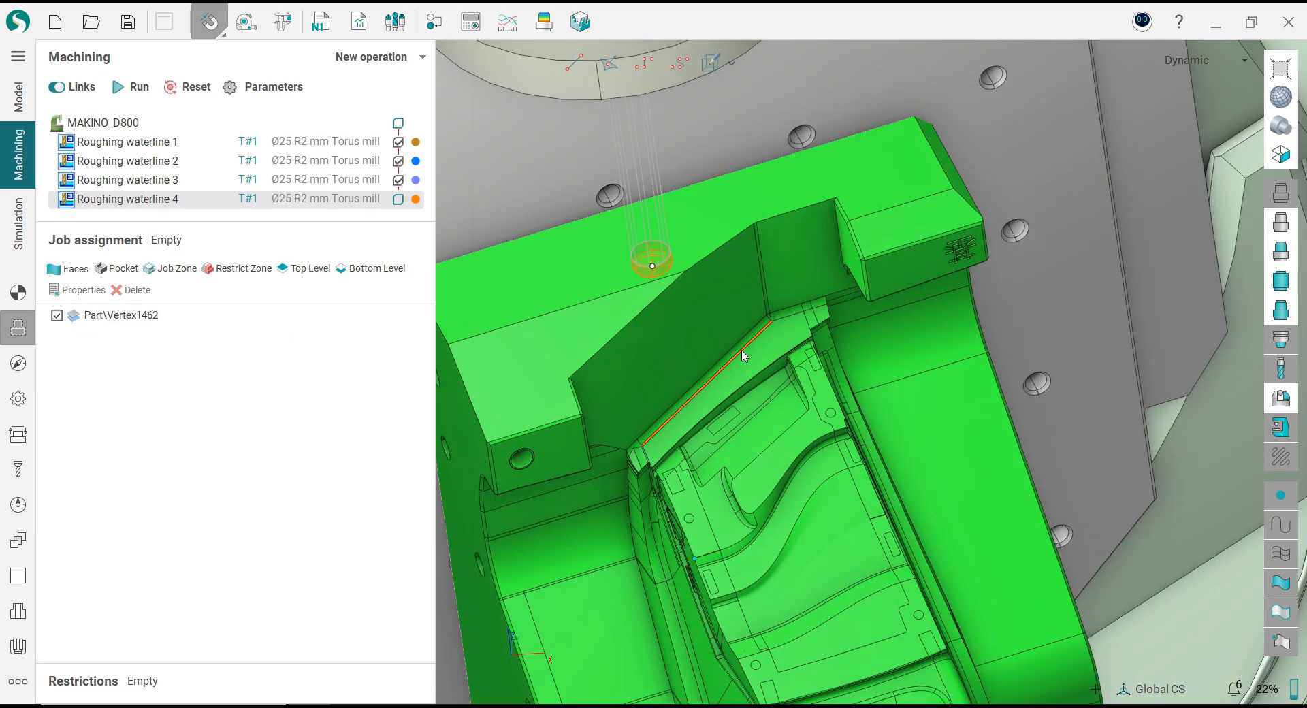
{"action": "scroll", "coordinate": [574, 401], "scroll_direction": "up", "scroll_amount": 3}
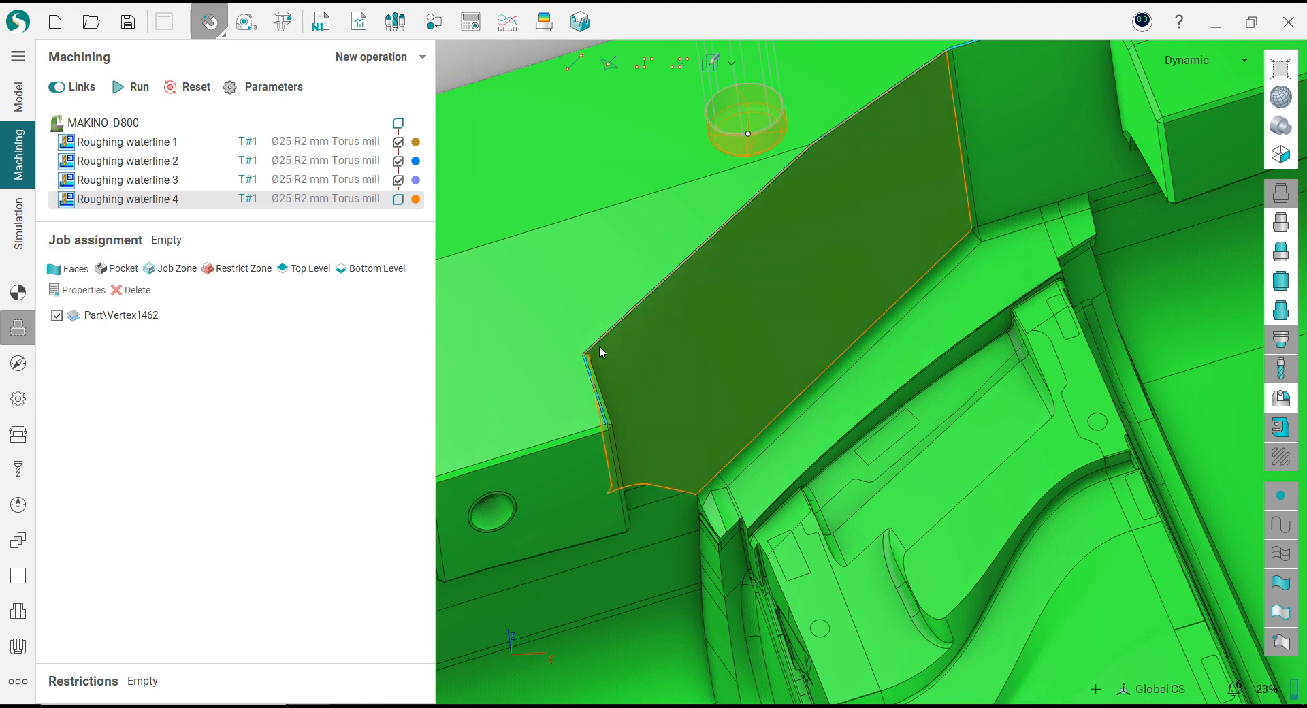
{"action": "scroll", "coordinate": [600, 352], "scroll_direction": "down", "scroll_amount": 3}
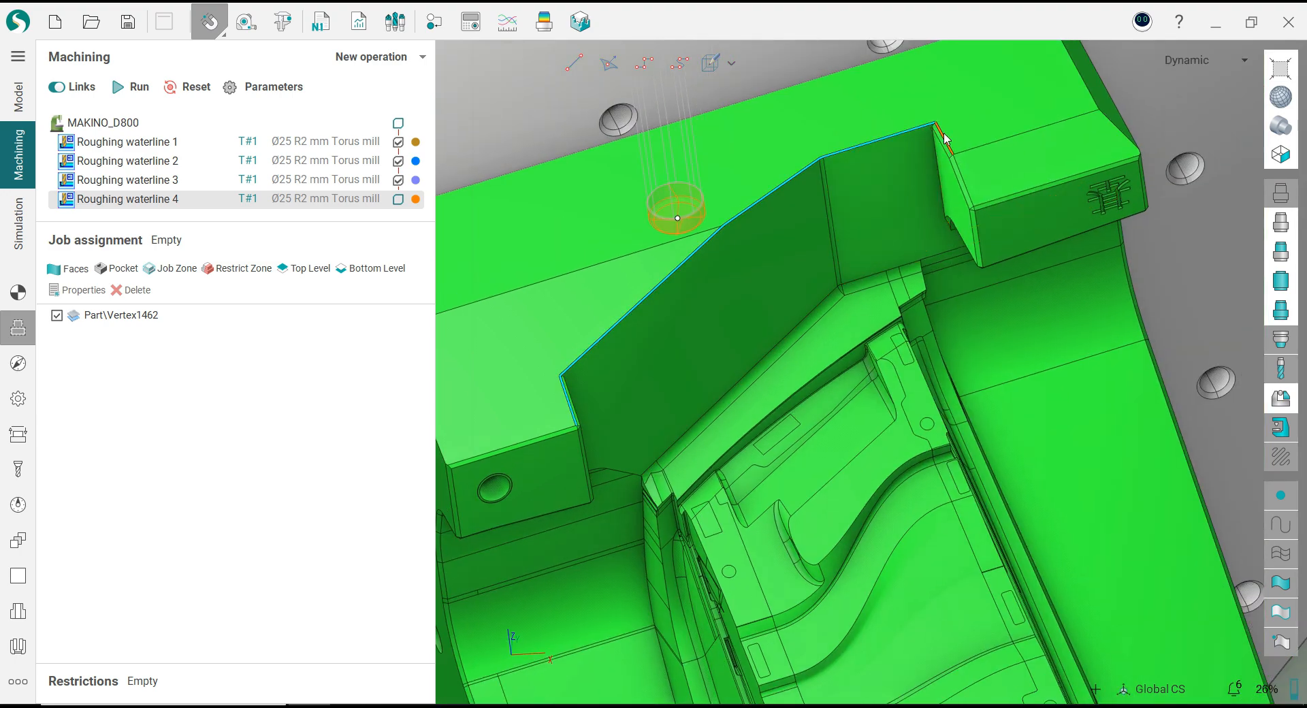
{"action": "scroll", "coordinate": [908, 316], "scroll_direction": "down", "scroll_amount": 3}
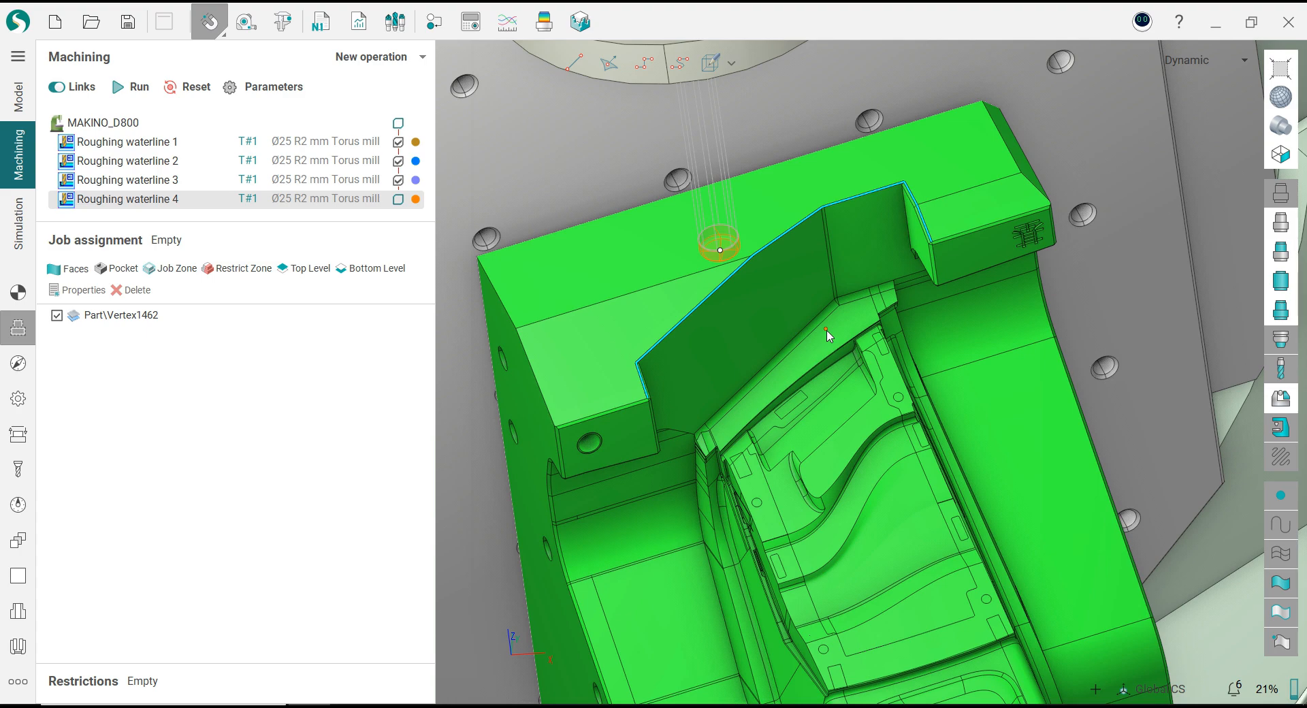
{"action": "middle_click_drag", "start_coordinate": [816, 279], "coordinate": [851, 314]}
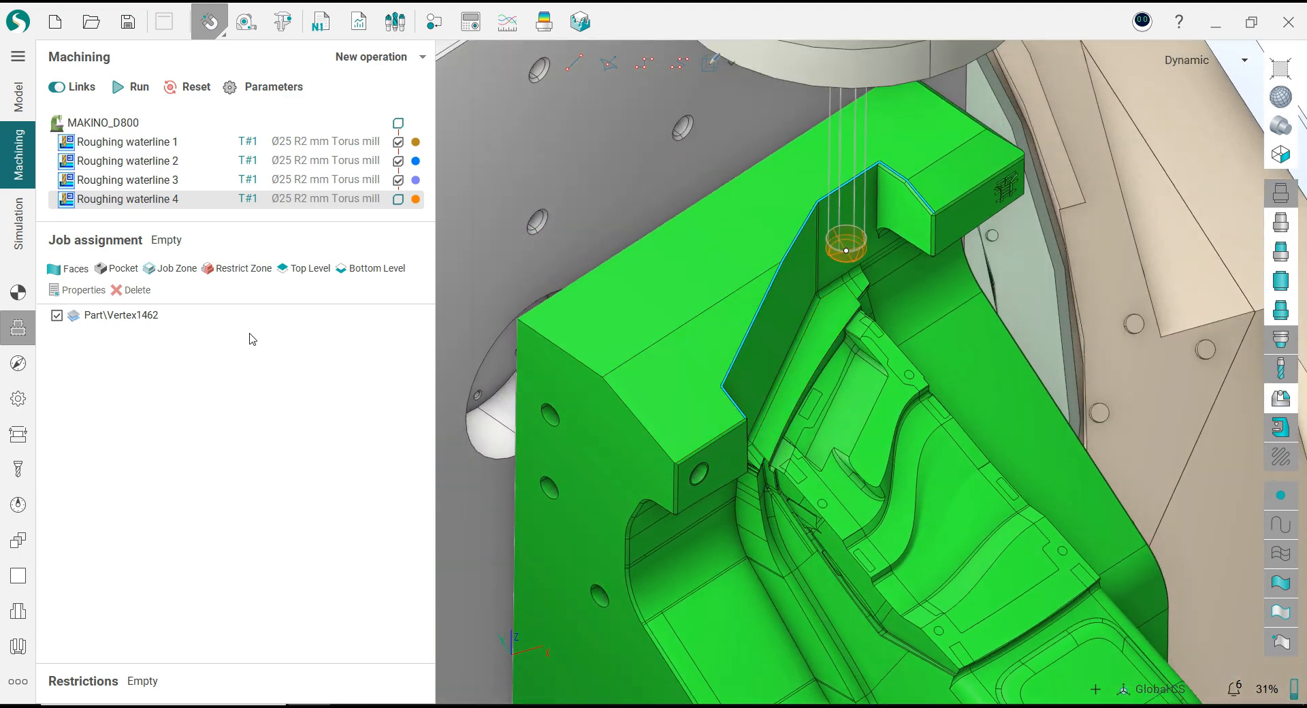
{"action": "left_click", "coordinate": [194, 275]}
{"action": "scroll", "coordinate": [715, 268], "scroll_direction": "down", "scroll_amount": 3}
{"action": "middle_click_drag", "start_coordinate": [761, 361], "coordinate": [749, 351]}
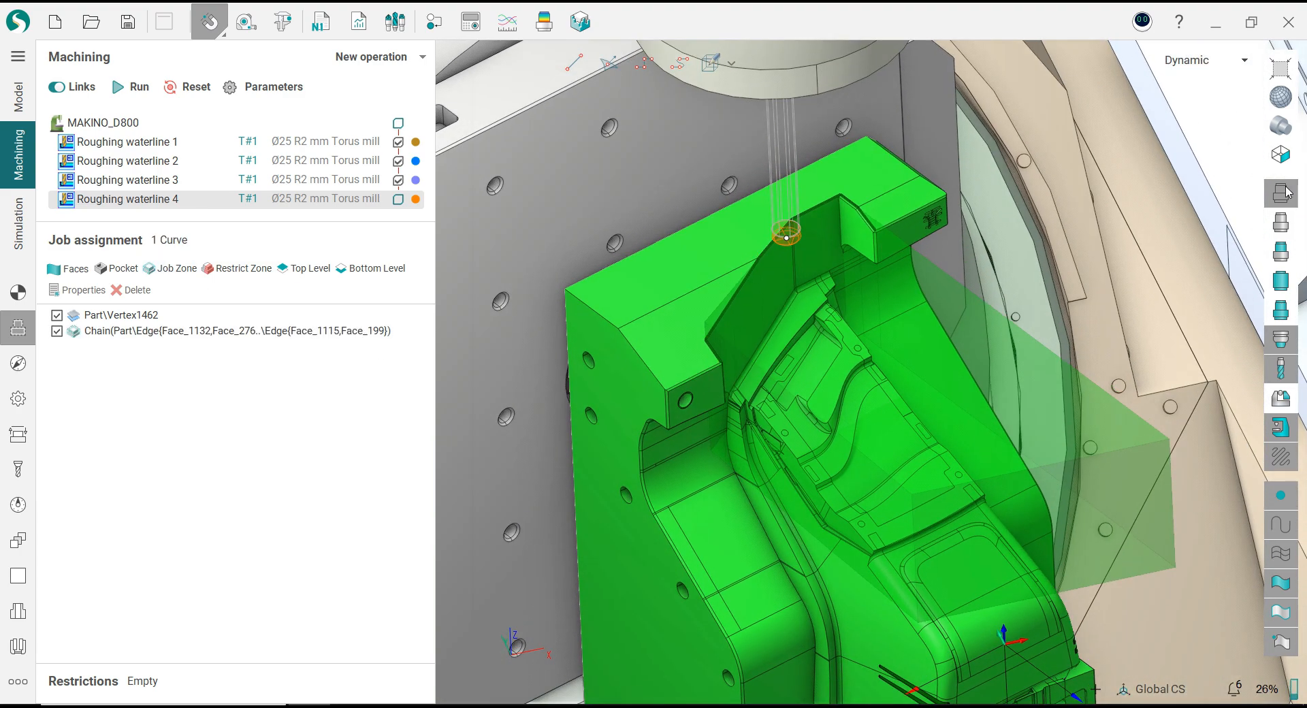
- Turn on the color option of the geometry model display to show the part in grey
{"action": "mouse_move", "coordinate": [1283, 195]}
{"action": "left_click", "coordinate": [1119, 135]}
{"action": "mouse_move", "coordinate": [810, 322]}
{"action": "middle_mouse_down"}
{"action": "mouse_move", "coordinate": [790, 328]}
{"action": "mouse_move", "coordinate": [803, 331]}
{"action": "middle_mouse_up"}
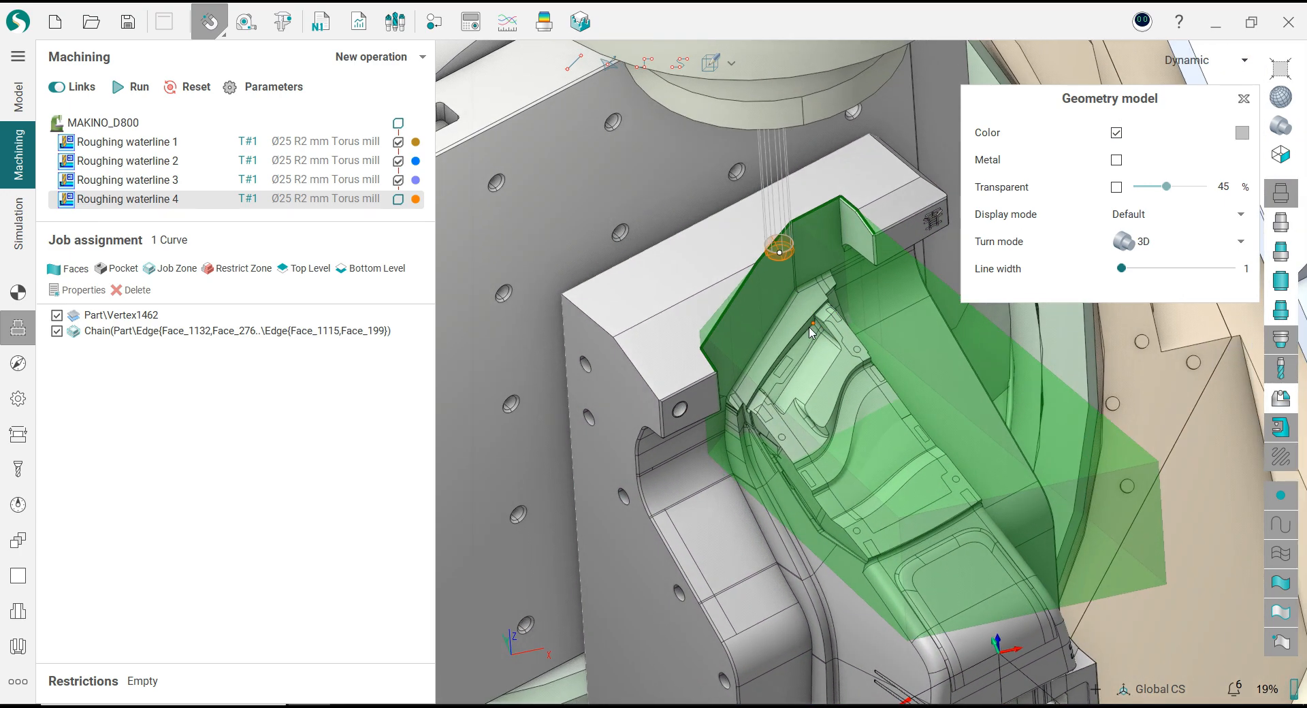
- Change the job zone chain's properties so the zone extends outward past the recess edges
{"action": "left_click", "coordinate": [145, 331]}
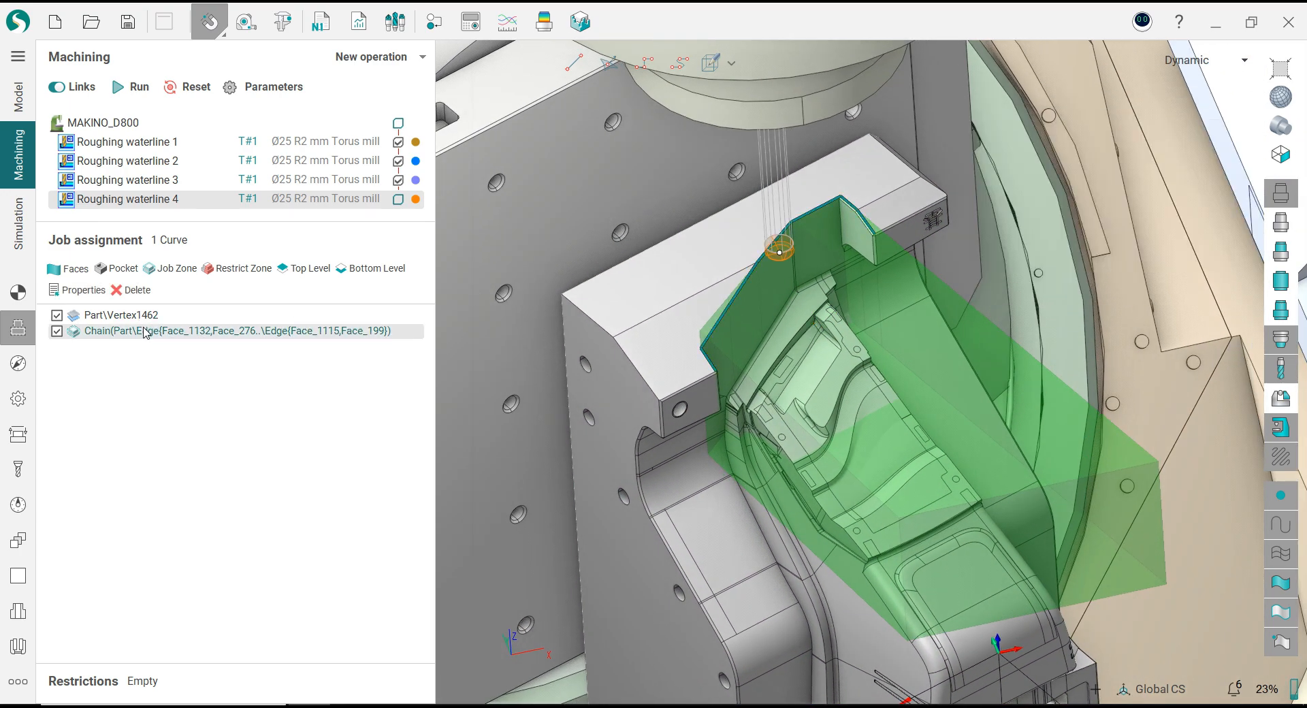
{"action": "left_click", "coordinate": [85, 292]}
{"action": "left_click", "coordinate": [158, 132]}
{"action": "left_click", "coordinate": [160, 145]}
{"action": "left_click", "coordinate": [157, 184]}
{"action": "mouse_move", "coordinate": [728, 397]}
{"action": "middle_mouse_down"}
{"action": "mouse_move", "coordinate": [709, 358]}
{"action": "mouse_move", "coordinate": [722, 392]}
{"action": "middle_mouse_up"}
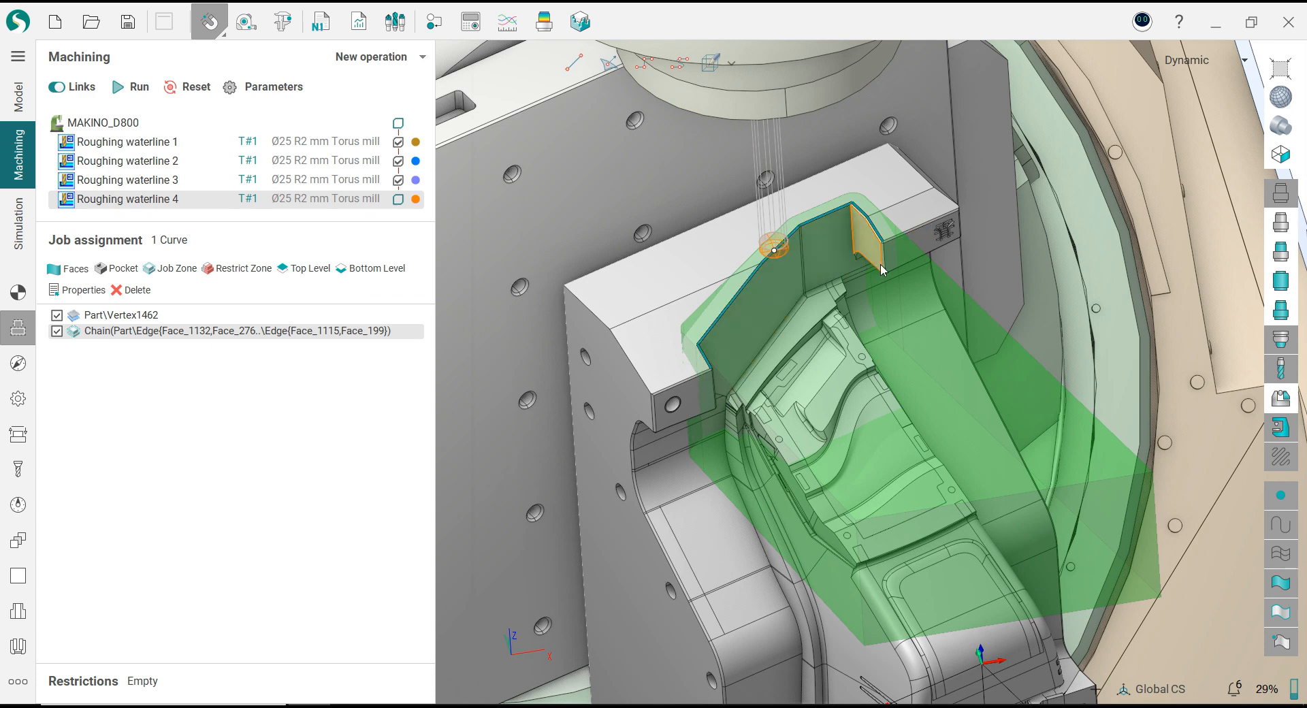
- Calculate the toolpath of Roughing waterline 4 and compare the remaining material with the finished part
{"action": "left_click", "coordinate": [18, 292]}
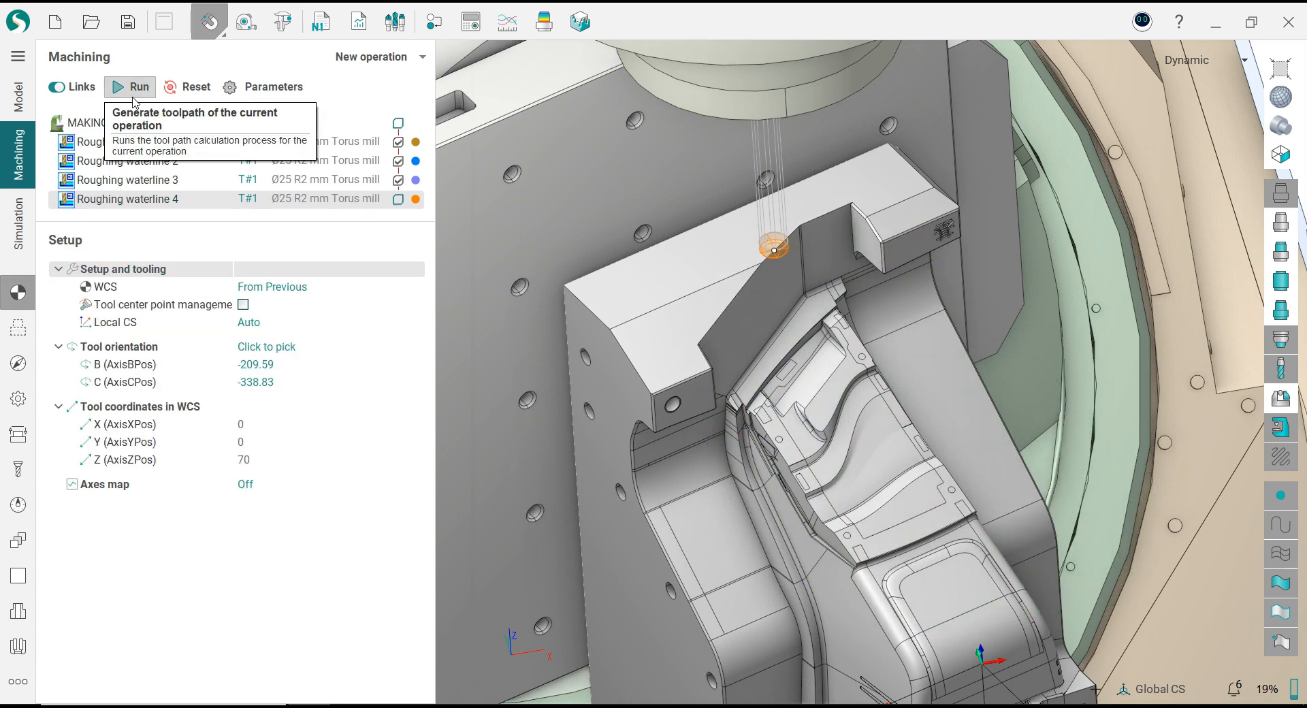
{"action": "scroll", "coordinate": [734, 335], "scroll_direction": "up", "scroll_amount": 3}
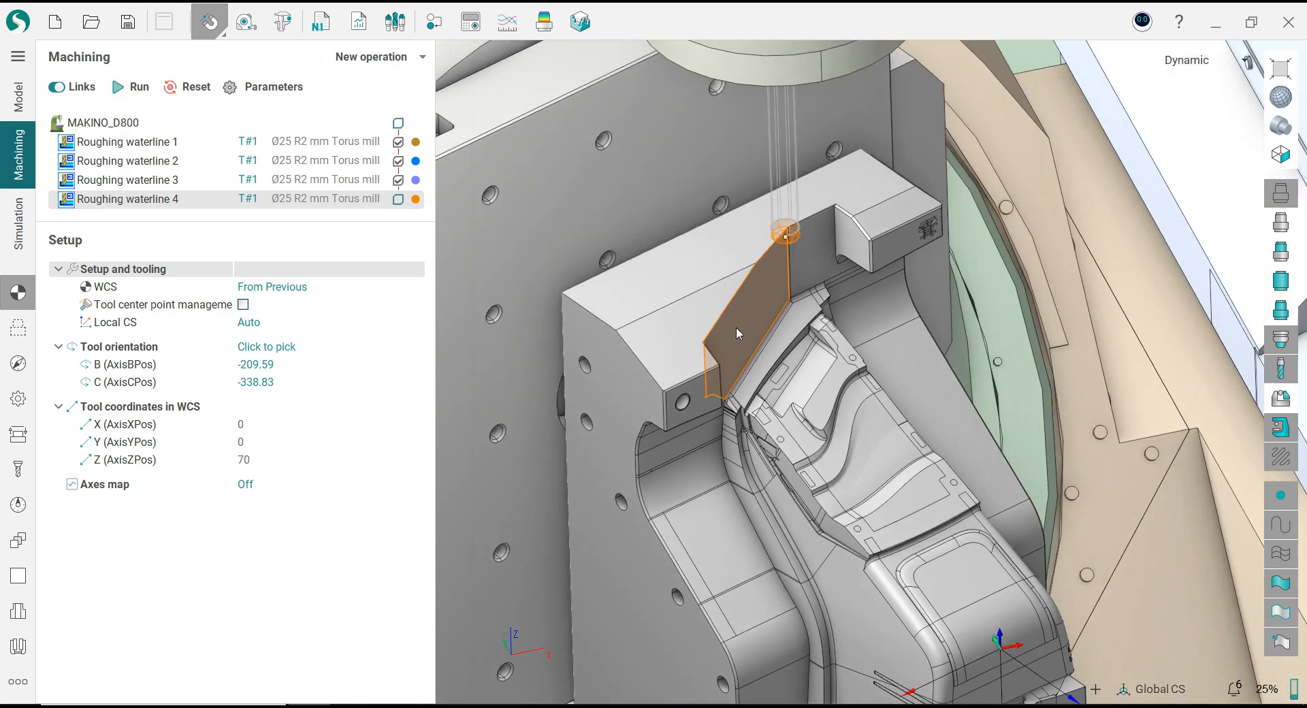
{"action": "scroll", "coordinate": [740, 341], "scroll_direction": "down", "scroll_amount": 2}
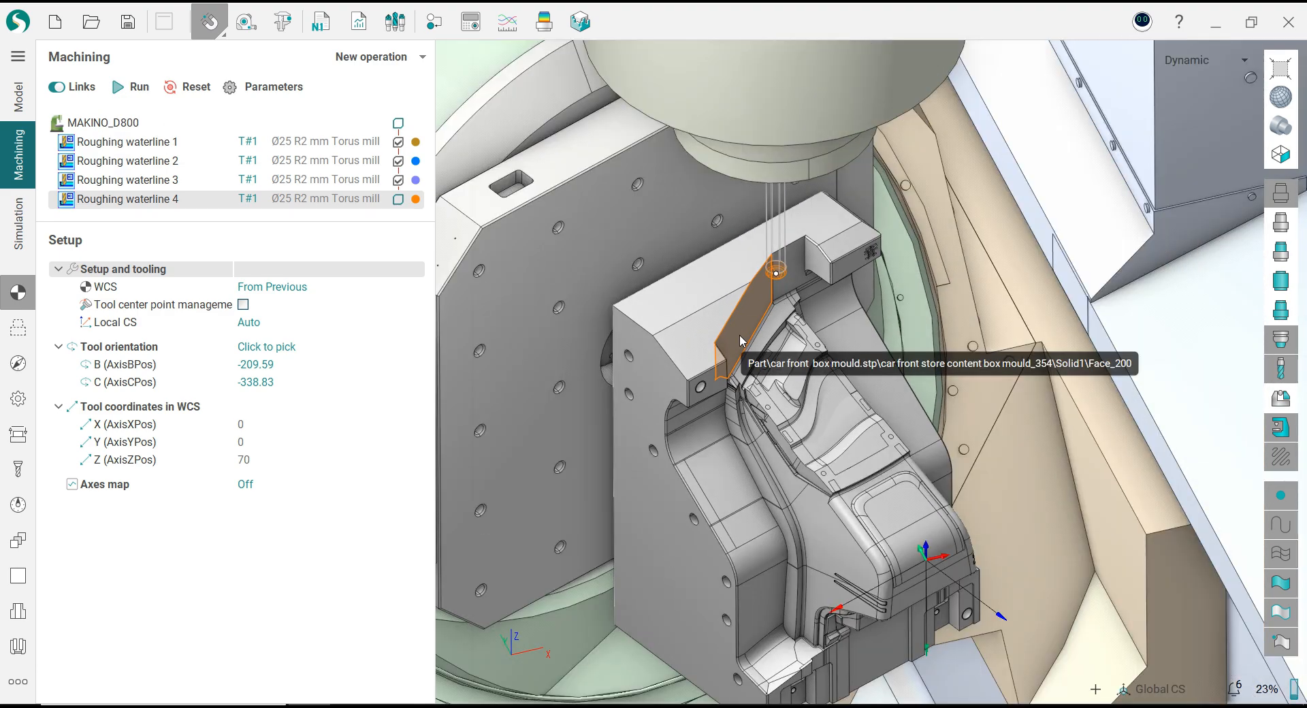
{"action": "left_click", "coordinate": [140, 87]}
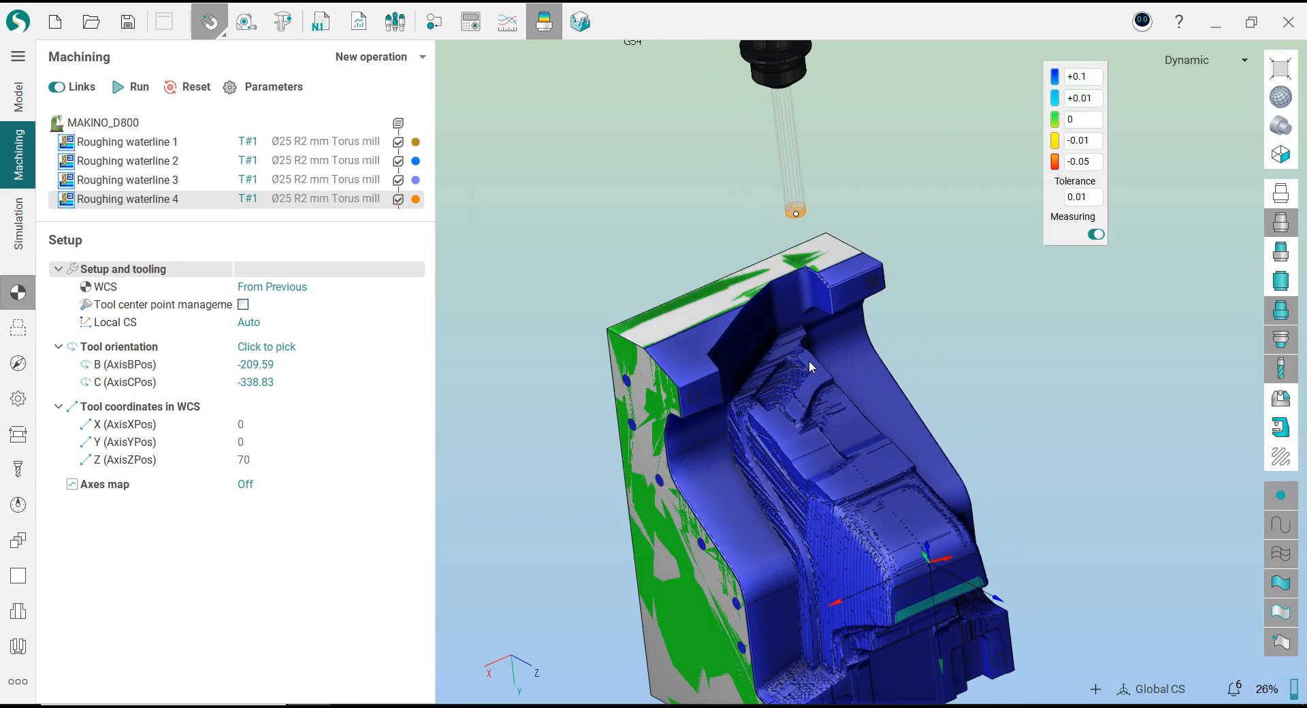
{"action": "left_click", "coordinate": [549, 32]}
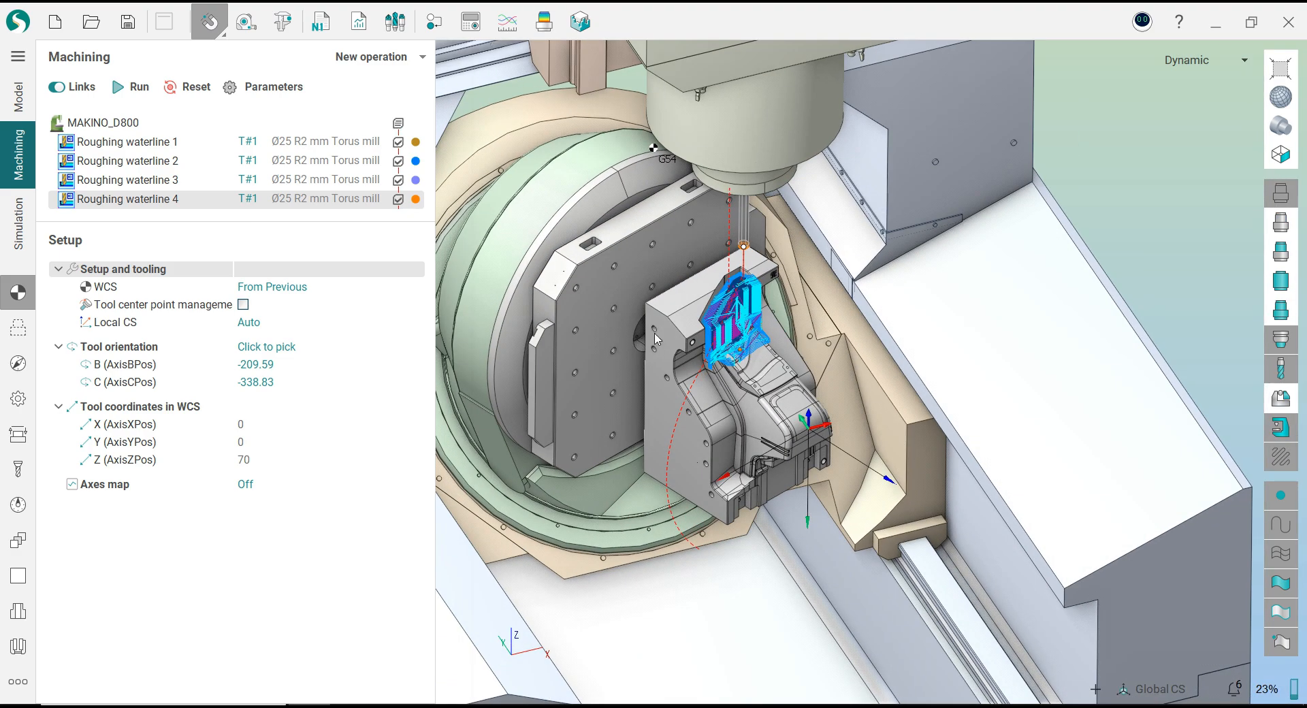
- Open the machining simulation and fast-simulate the stock removal up to the start of Roughing waterline 2
{"action": "left_click", "coordinate": [26, 234]}
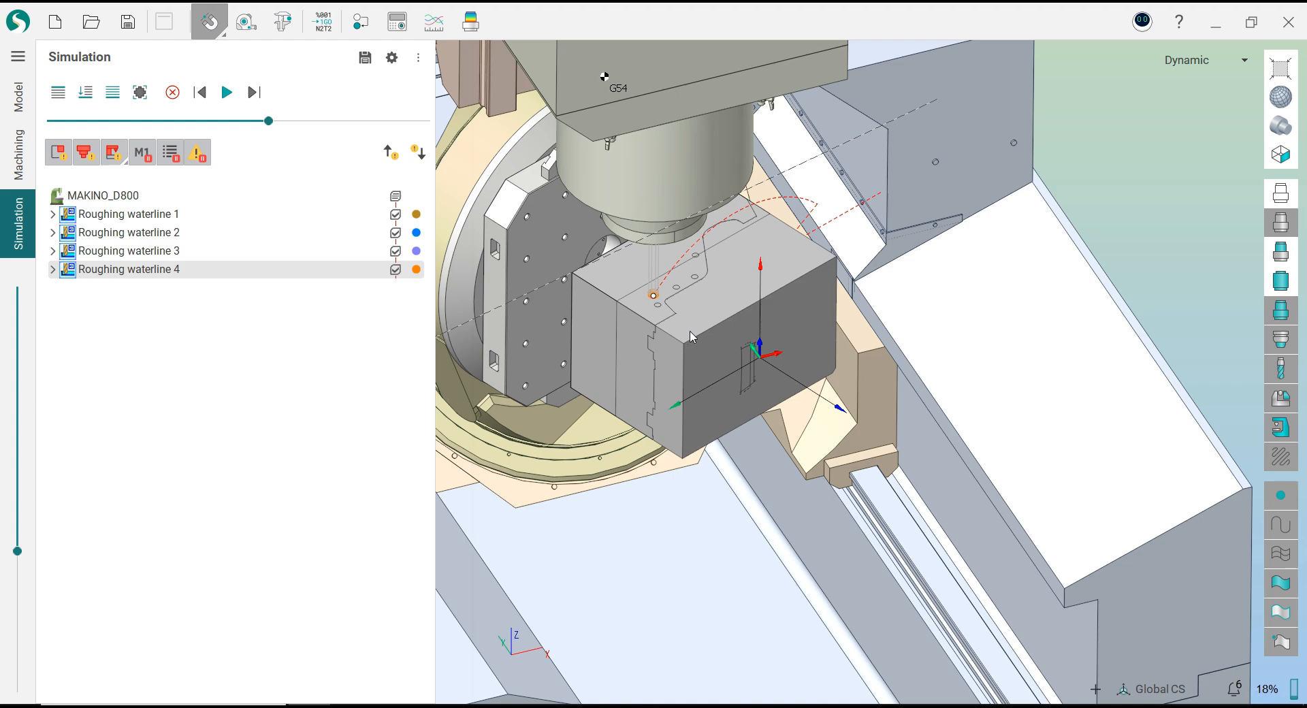
{"action": "left_click", "coordinate": [113, 198]}
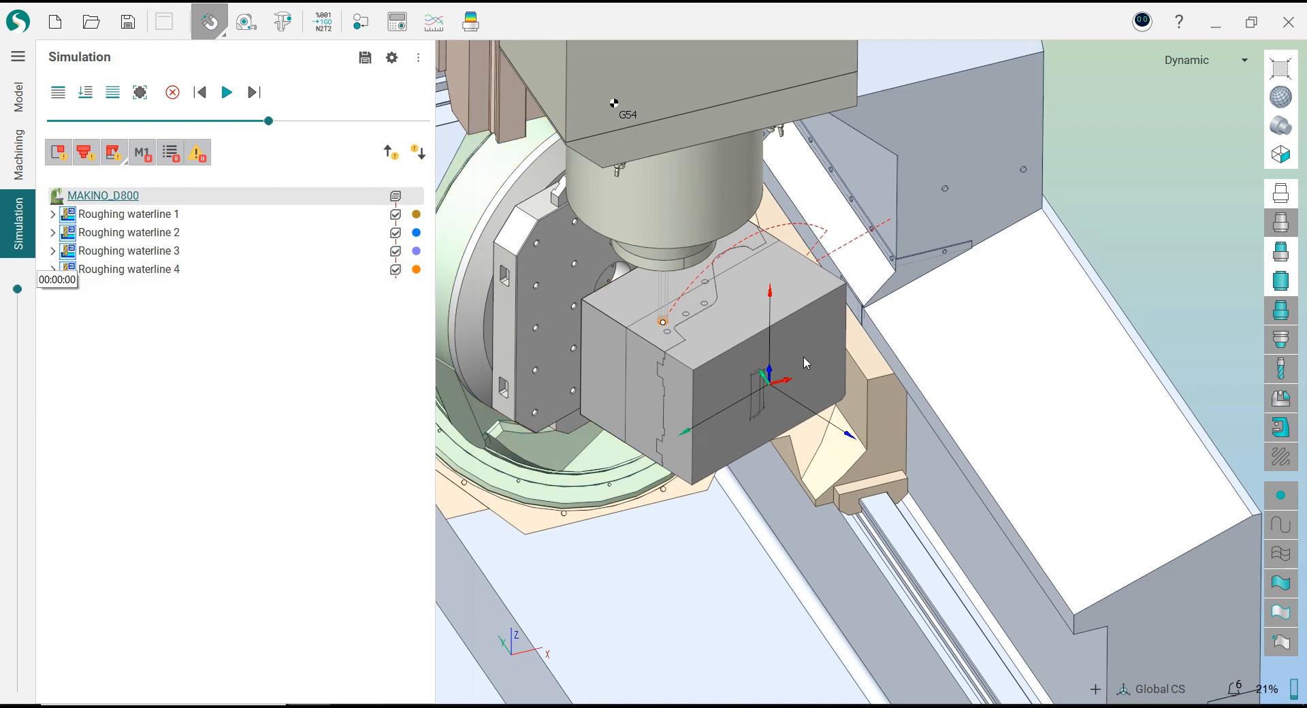
{"action": "scroll", "coordinate": [749, 344], "scroll_direction": "up", "scroll_amount": 5}
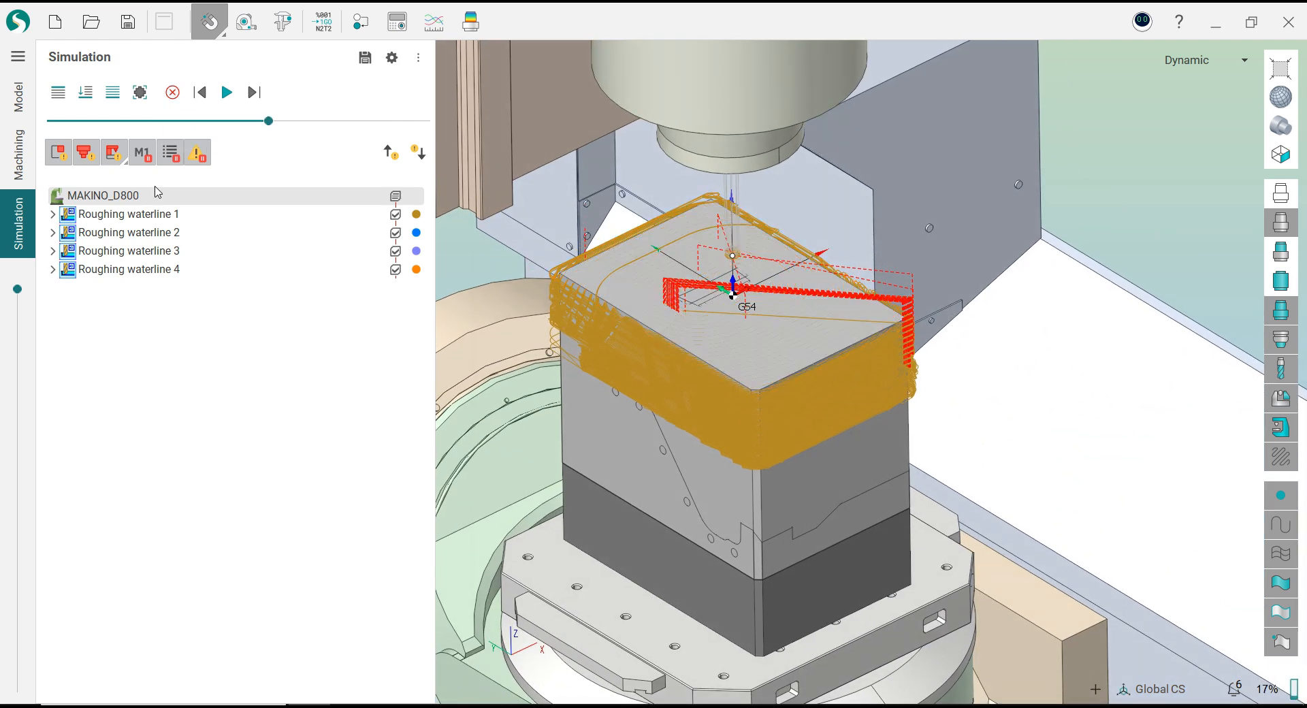
{"action": "left_click", "coordinate": [158, 220]}
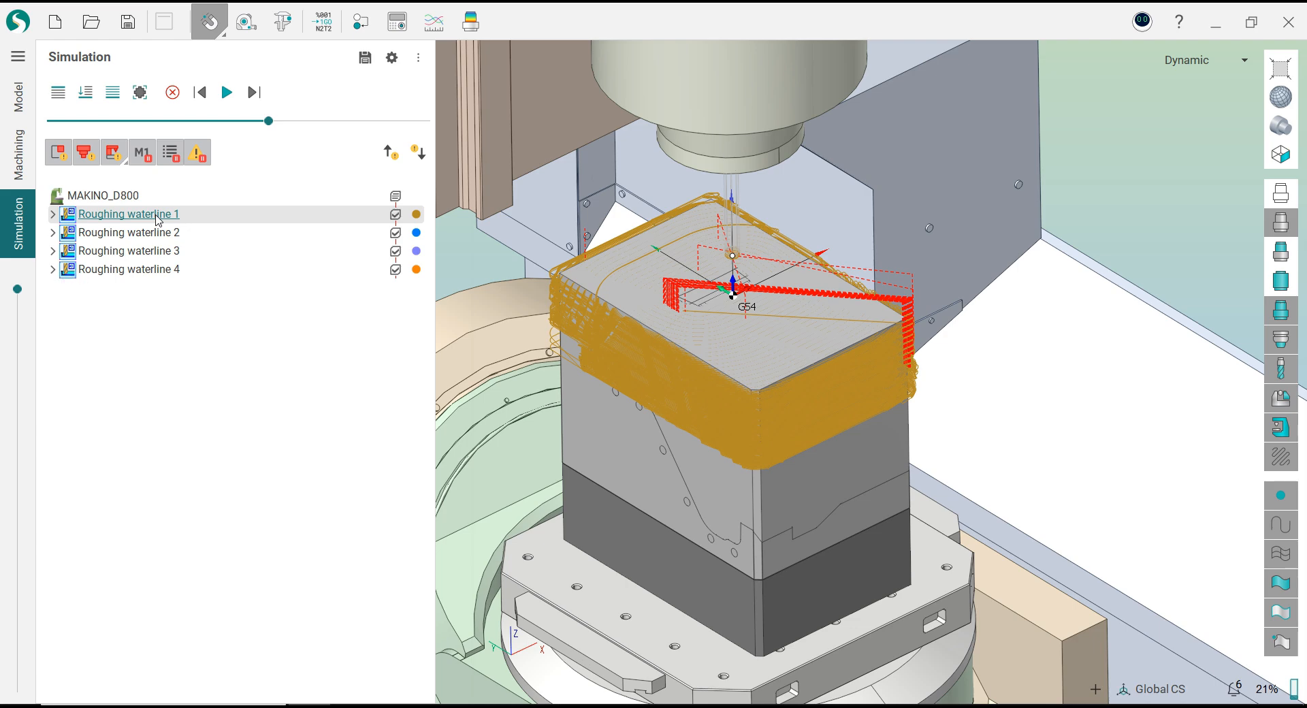
{"action": "left_click", "coordinate": [158, 233]}
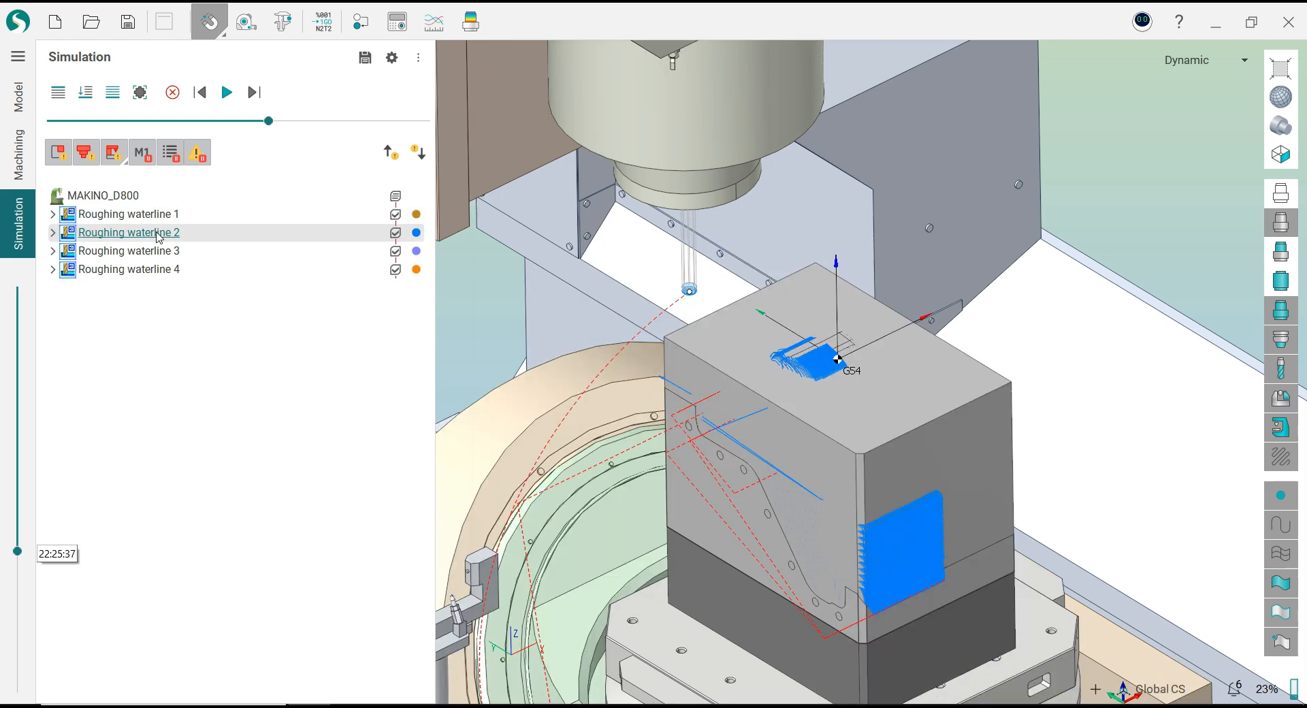
{"action": "left_click", "coordinate": [85, 93]}
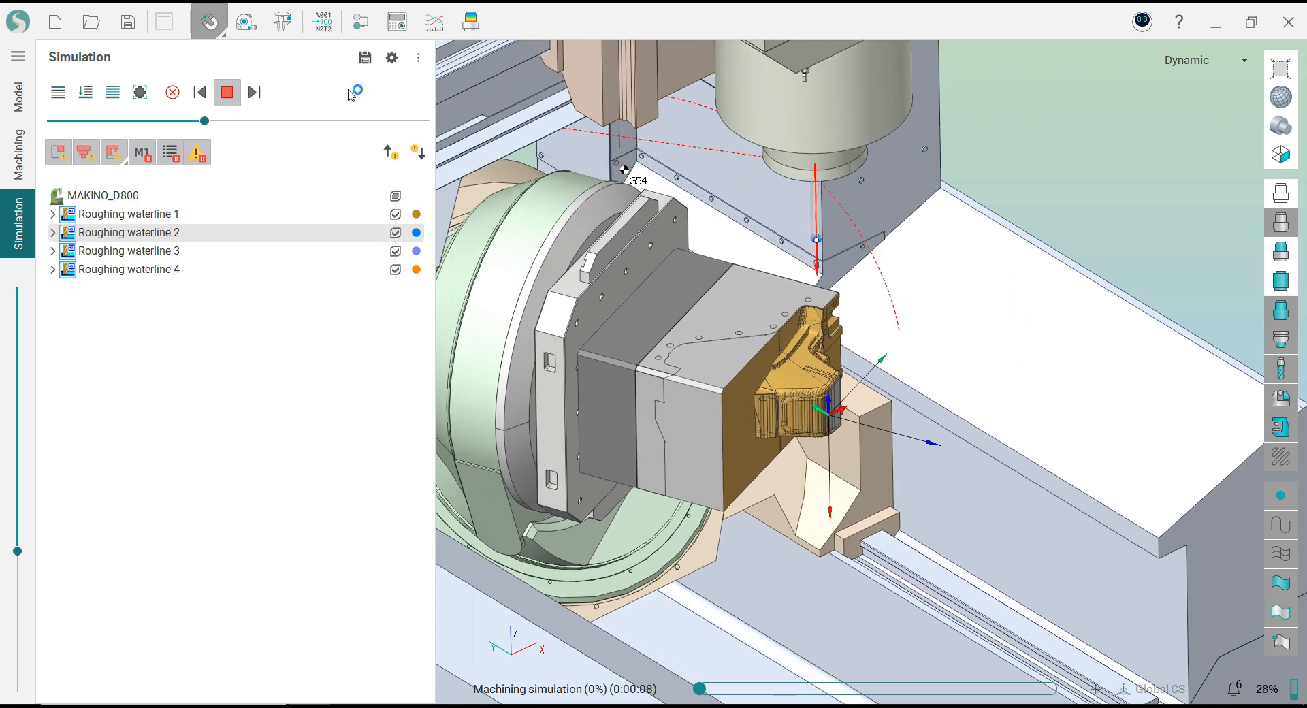
- Watch the playback of Roughing waterline 2 at a higher movement speed, then stop it
{"action": "scroll", "coordinate": [761, 307], "scroll_direction": "up", "scroll_amount": 5}
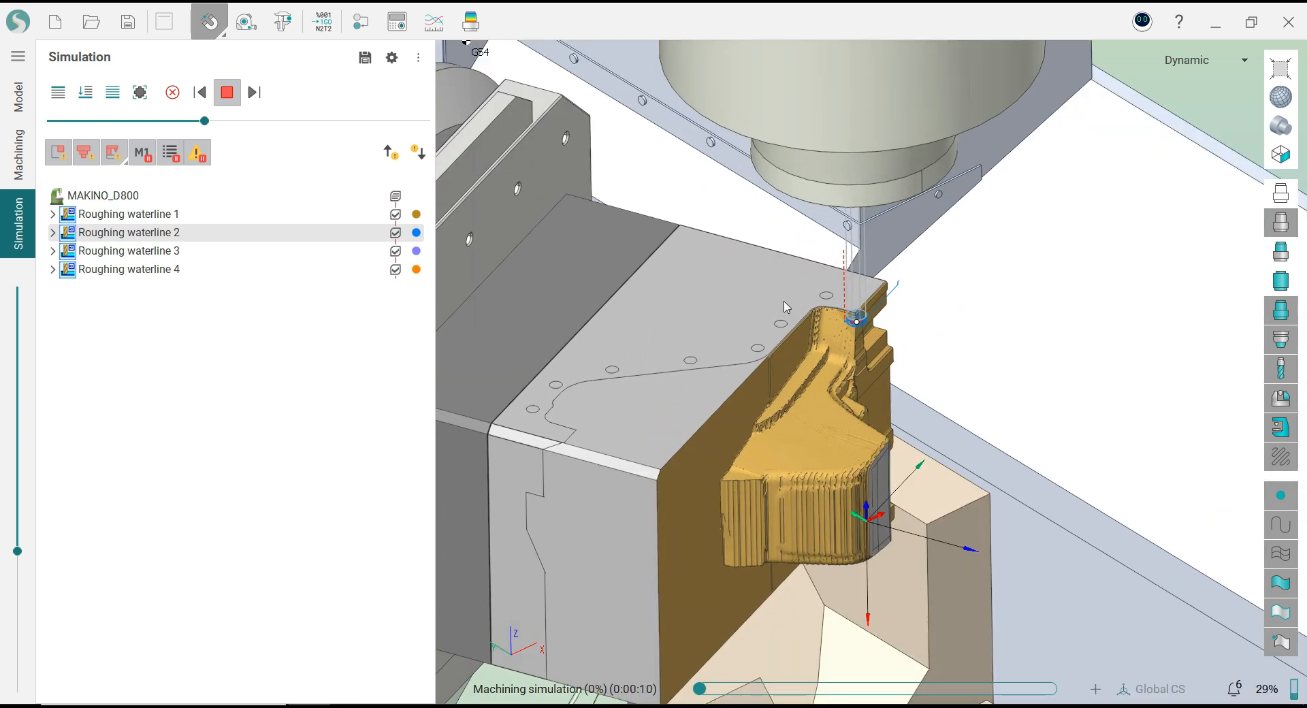
{"action": "scroll", "coordinate": [786, 307], "scroll_direction": "down", "scroll_amount": 3}
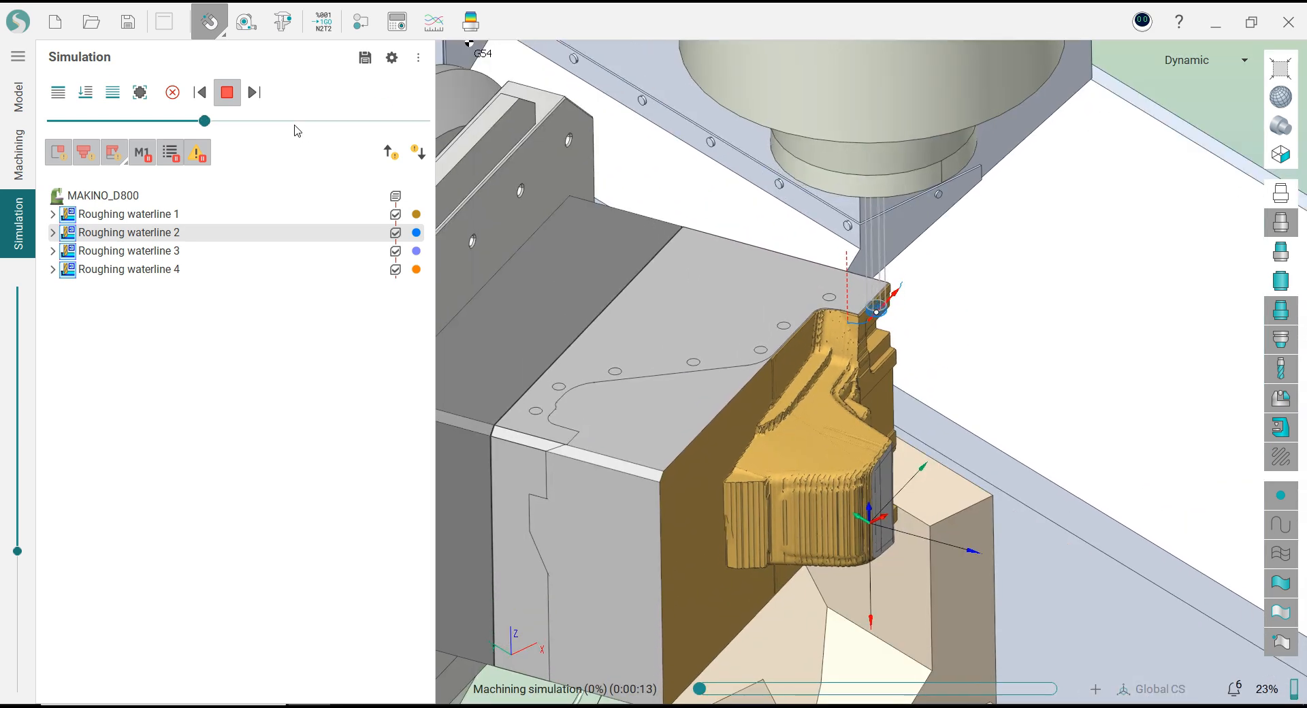
{"action": "left_click", "coordinate": [295, 125]}
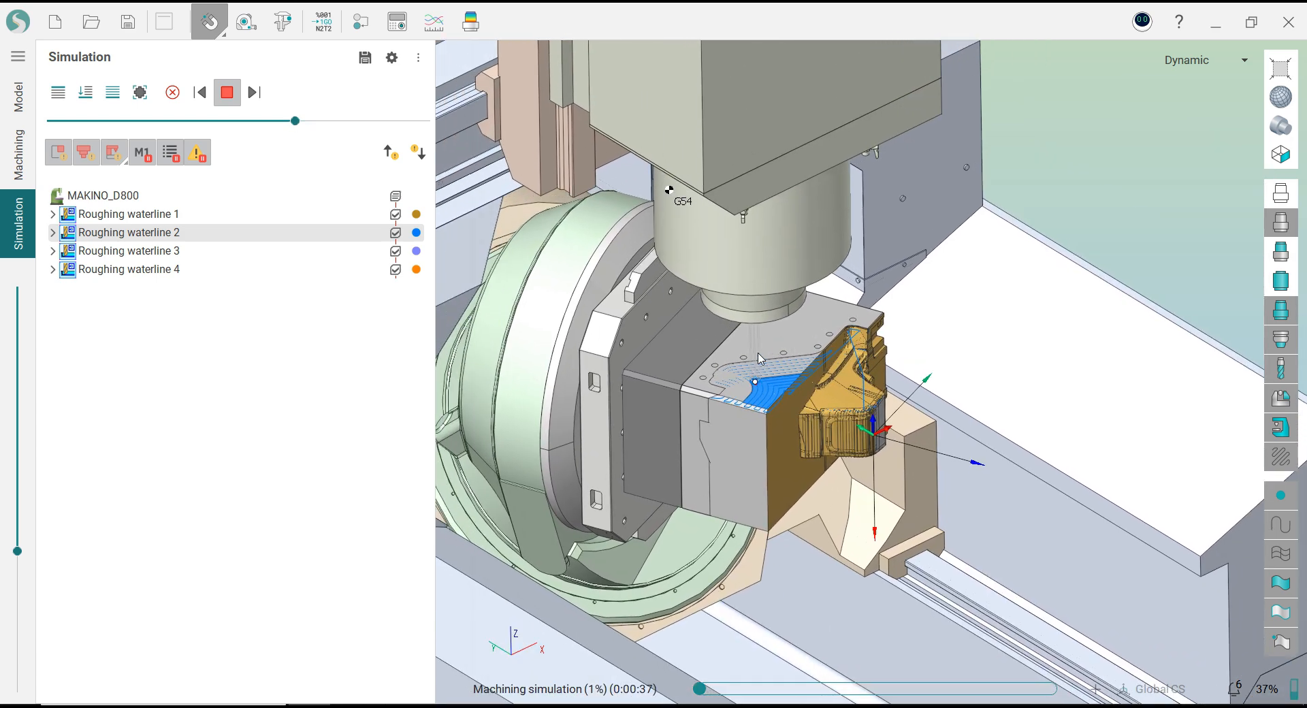
{"action": "left_click", "coordinate": [235, 93]}
- Fast-simulate the remaining stock removal up to Roughing waterline 3 and on to Roughing waterline 4
{"action": "left_click_drag", "start_coordinate": [427, 338], "coordinate": [427, 205]}
{"action": "left_click", "coordinate": [53, 234]}
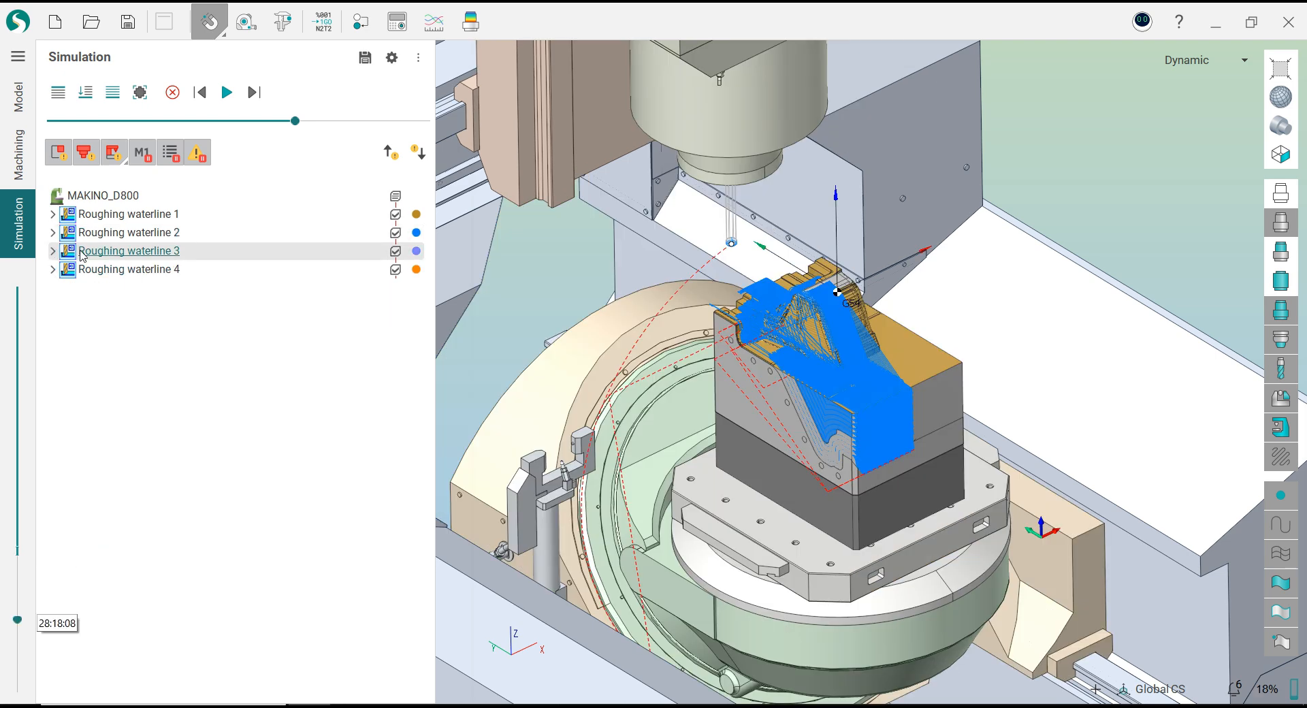
{"action": "left_click", "coordinate": [82, 253]}
{"action": "left_click", "coordinate": [91, 101]}
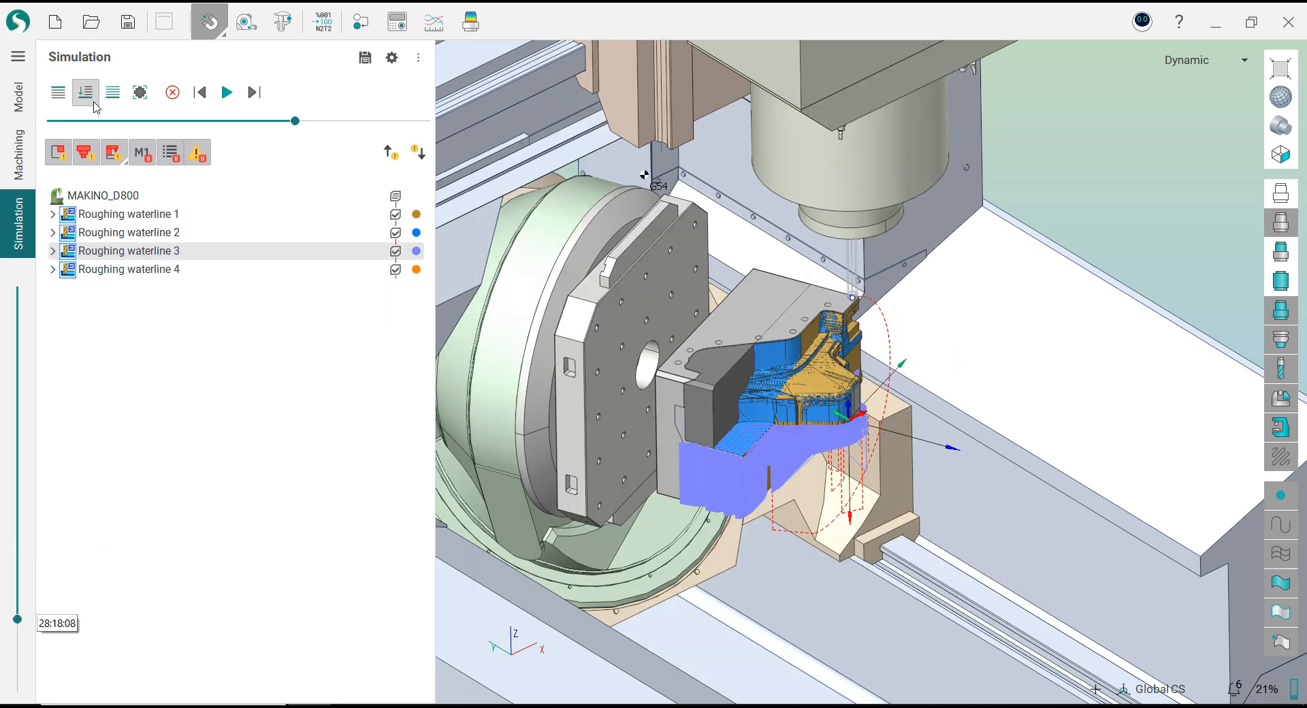
{"action": "left_click", "coordinate": [139, 271]}
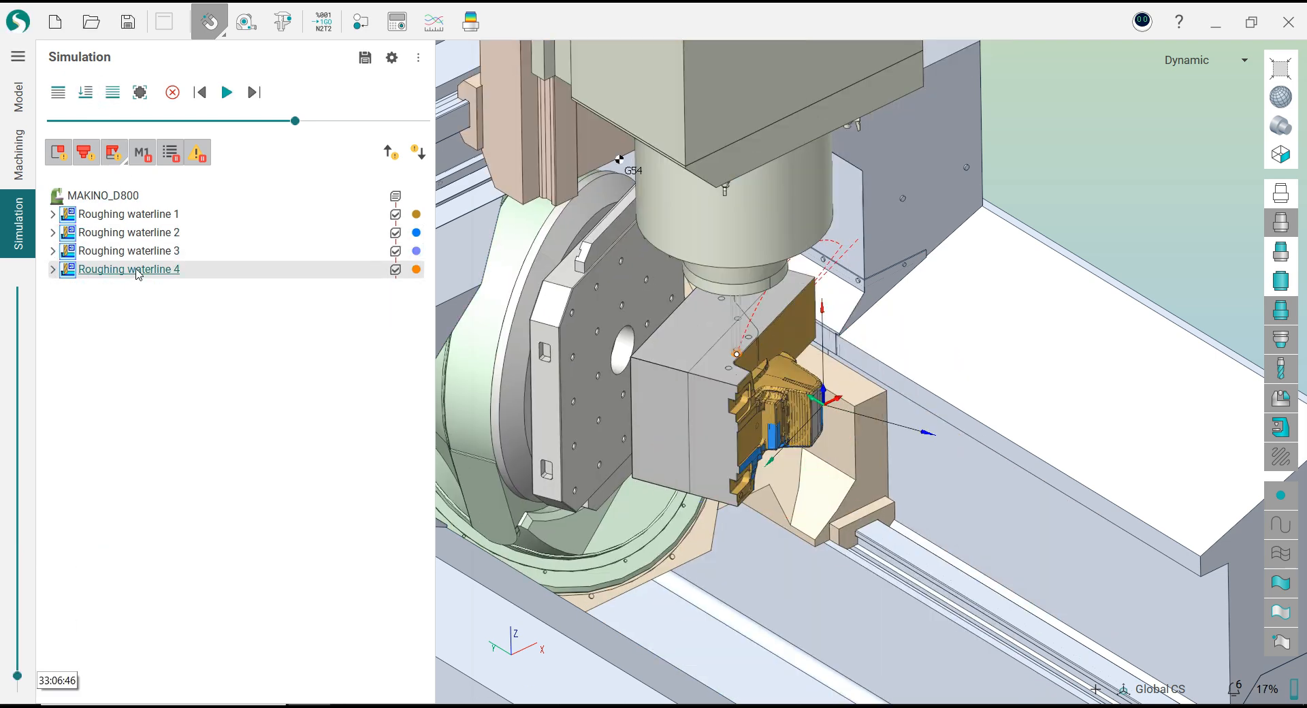
{"action": "left_click", "coordinate": [95, 100]}
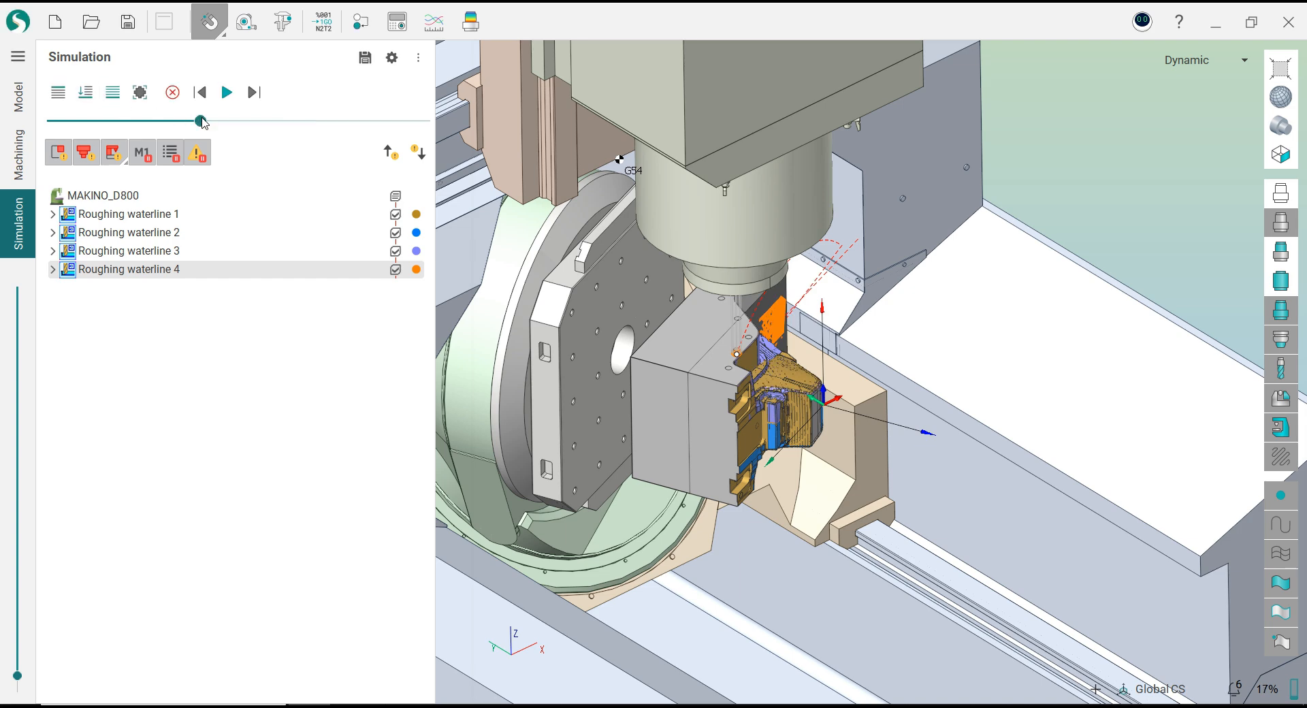
- Play the simulation of Roughing waterline 4 and raise the movement speed
{"action": "left_click", "coordinate": [229, 102]}
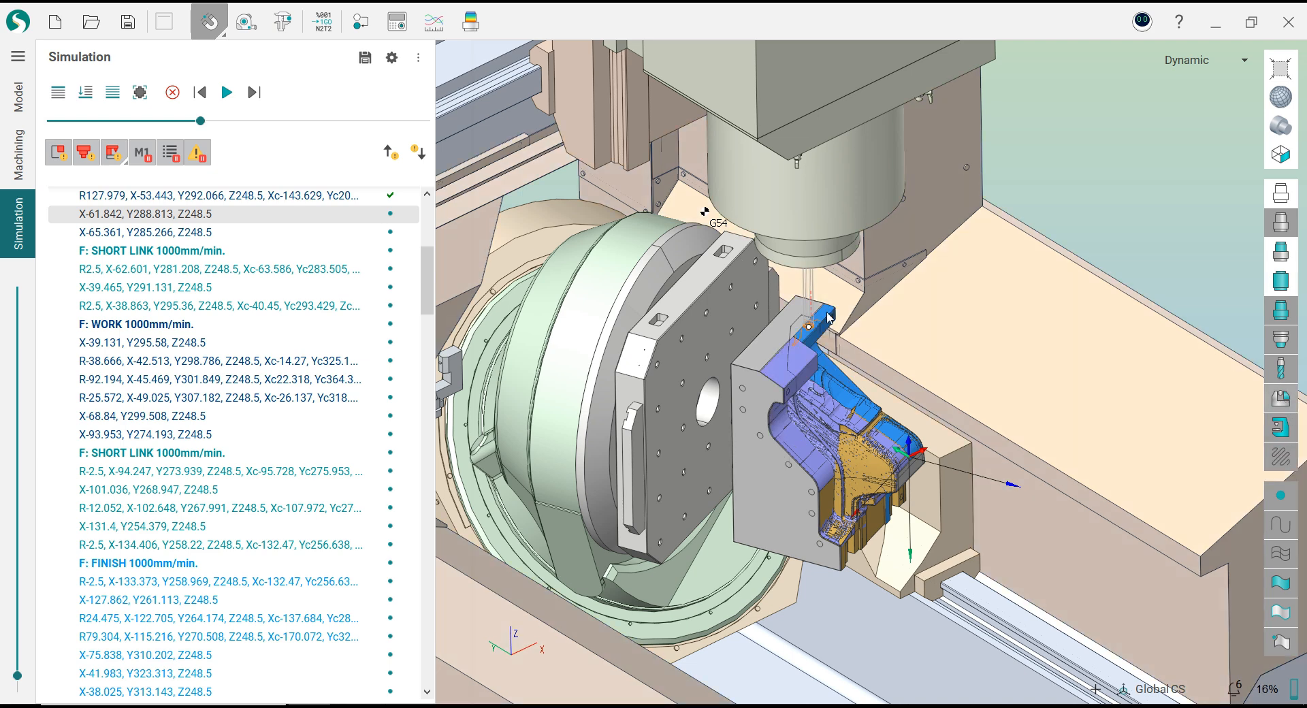
{"action": "left_click", "coordinate": [252, 121]}
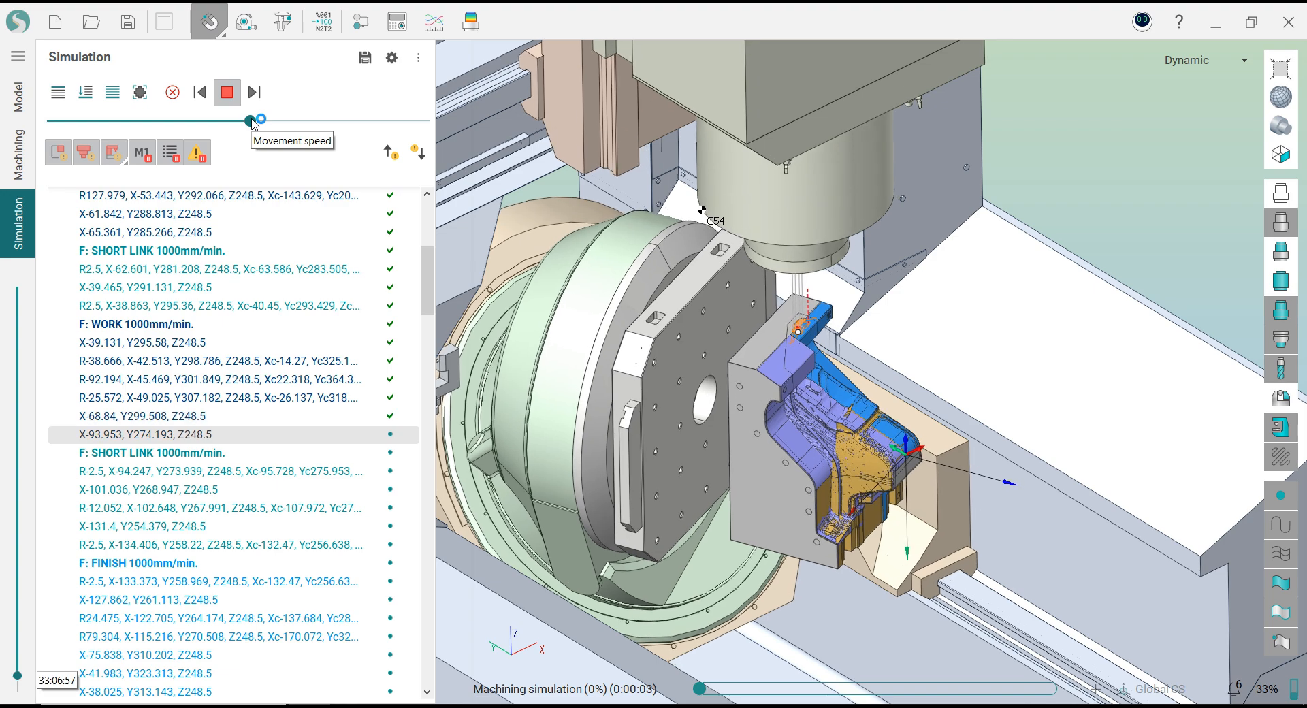
{"action": "left_click_drag", "start_coordinate": [252, 122], "coordinate": [296, 123]}
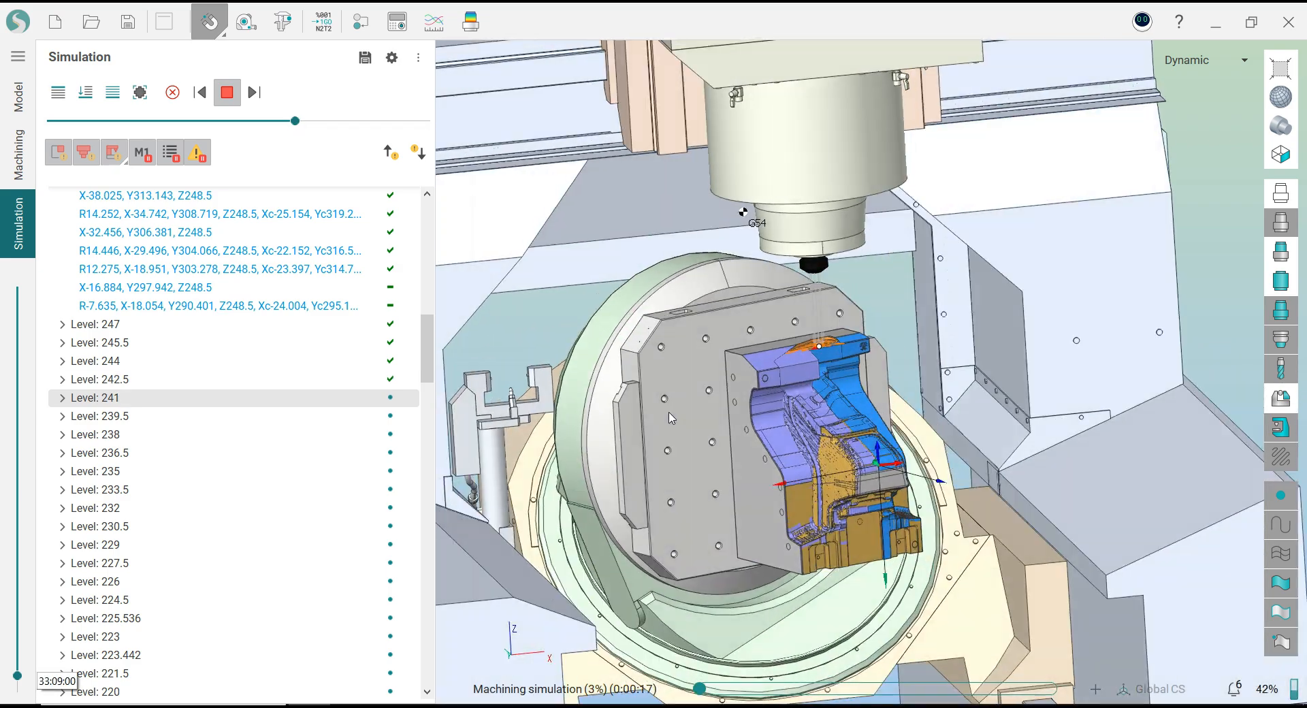
- Examine the recess being cut from several angles and check the axis positions in the machine control panel
{"action": "middle_click_drag", "start_coordinate": [669, 418], "coordinate": [670, 446]}
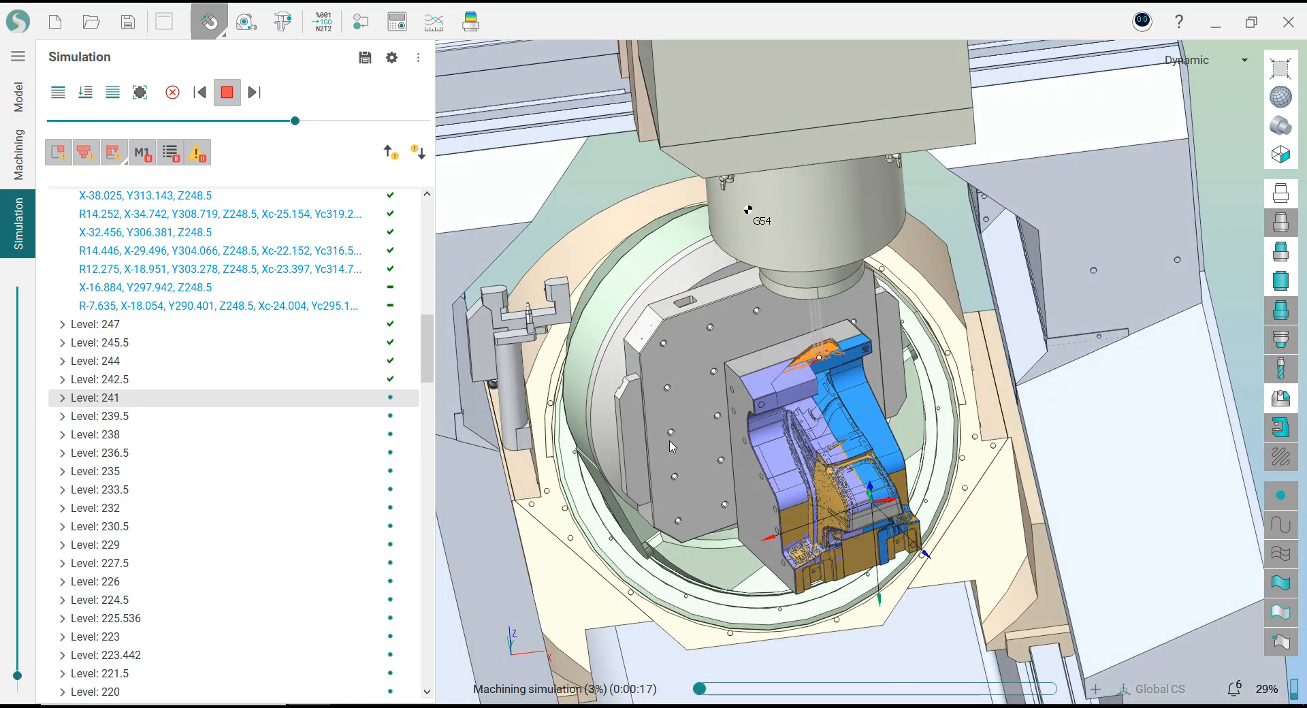
{"action": "scroll", "coordinate": [767, 350], "scroll_direction": "down", "scroll_amount": 2}
{"action": "middle_click_drag", "start_coordinate": [768, 350], "coordinate": [832, 321]}
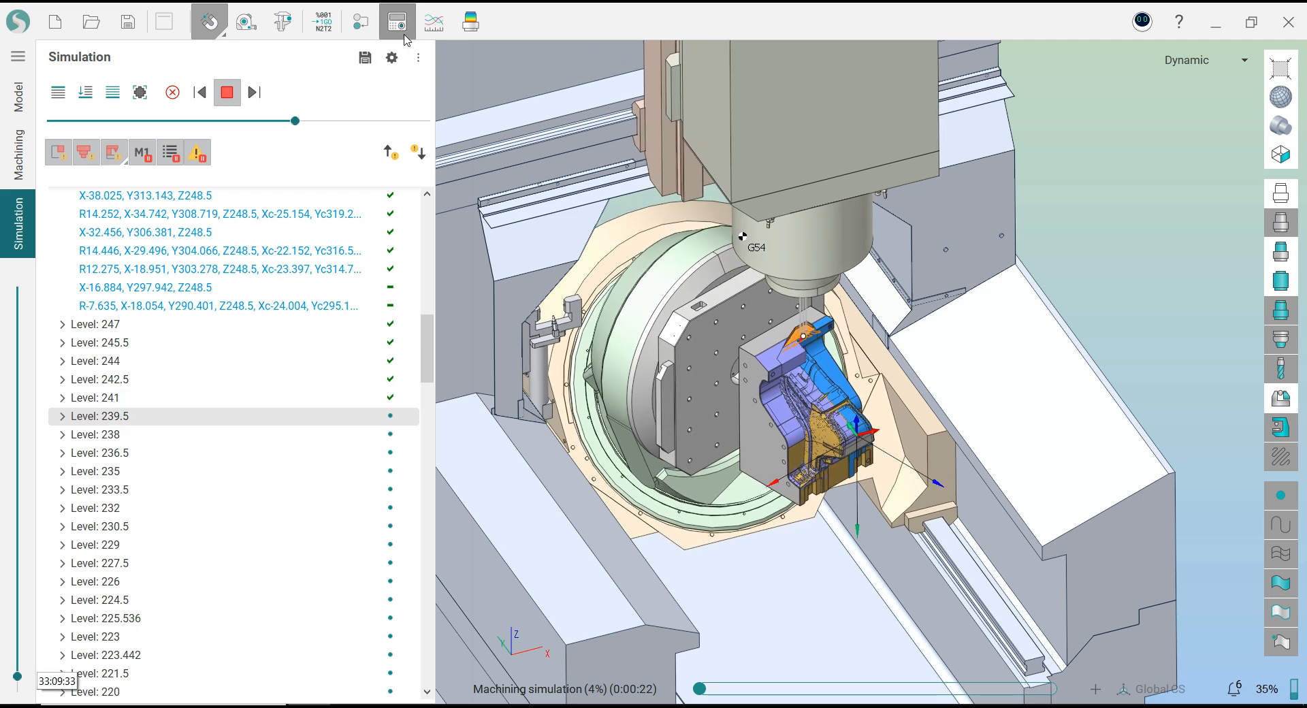
{"action": "left_click_drag", "start_coordinate": [621, 127], "coordinate": [454, 124]}
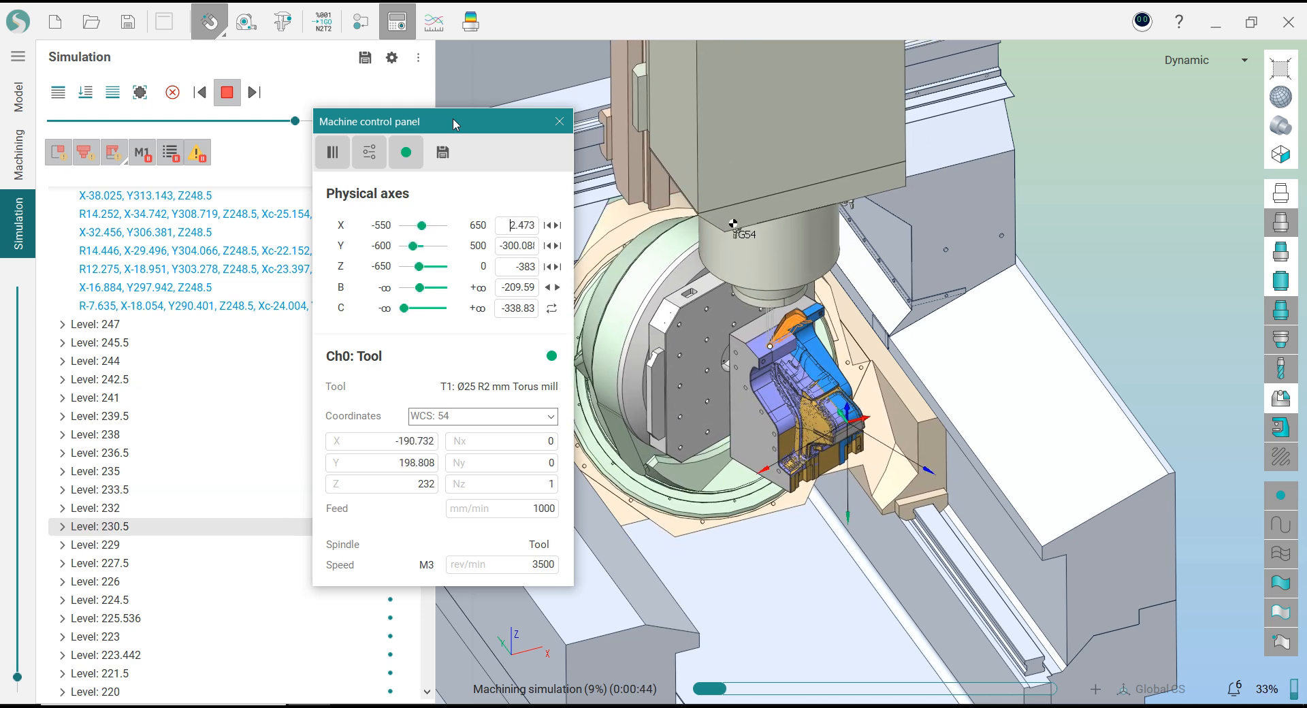
{"action": "left_click", "coordinate": [559, 121]}
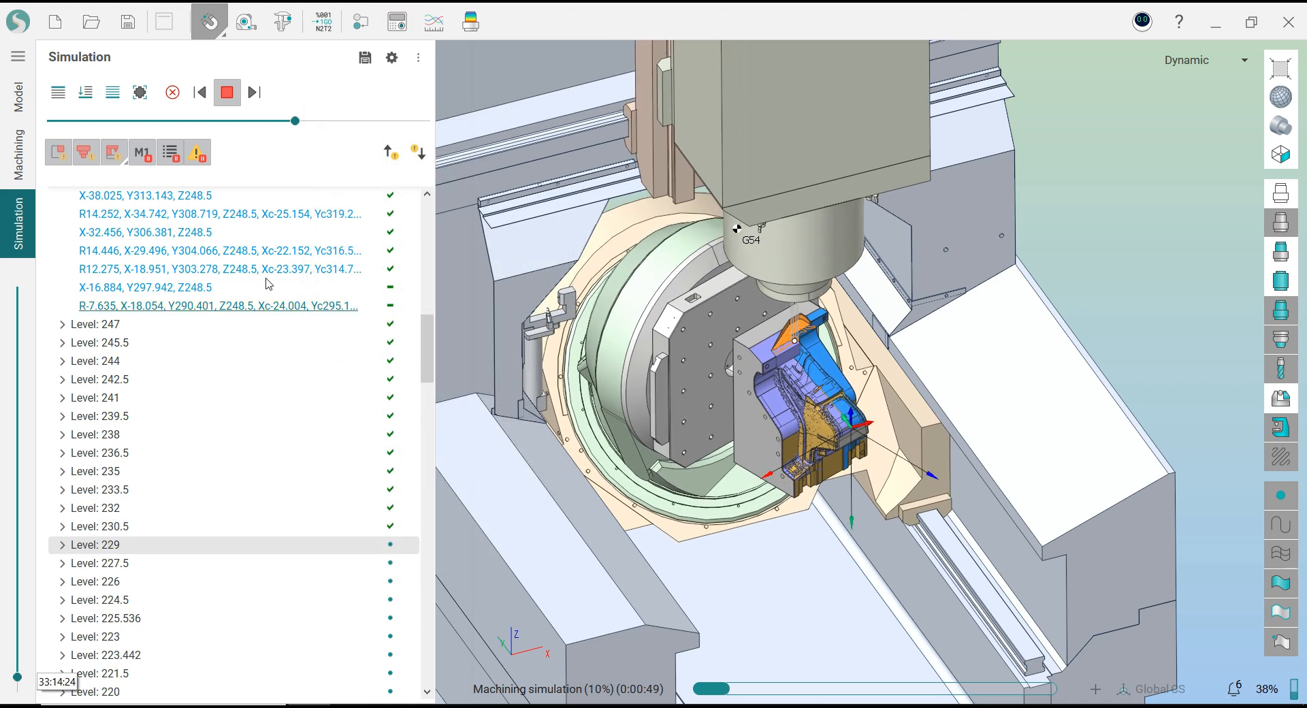
- Return to the machining setup and inspect the Roughing waterline 4 toolpath over the end recess
{"action": "left_click", "coordinate": [32, 179]}
{"action": "middle_click_drag", "start_coordinate": [708, 353], "coordinate": [781, 373]}
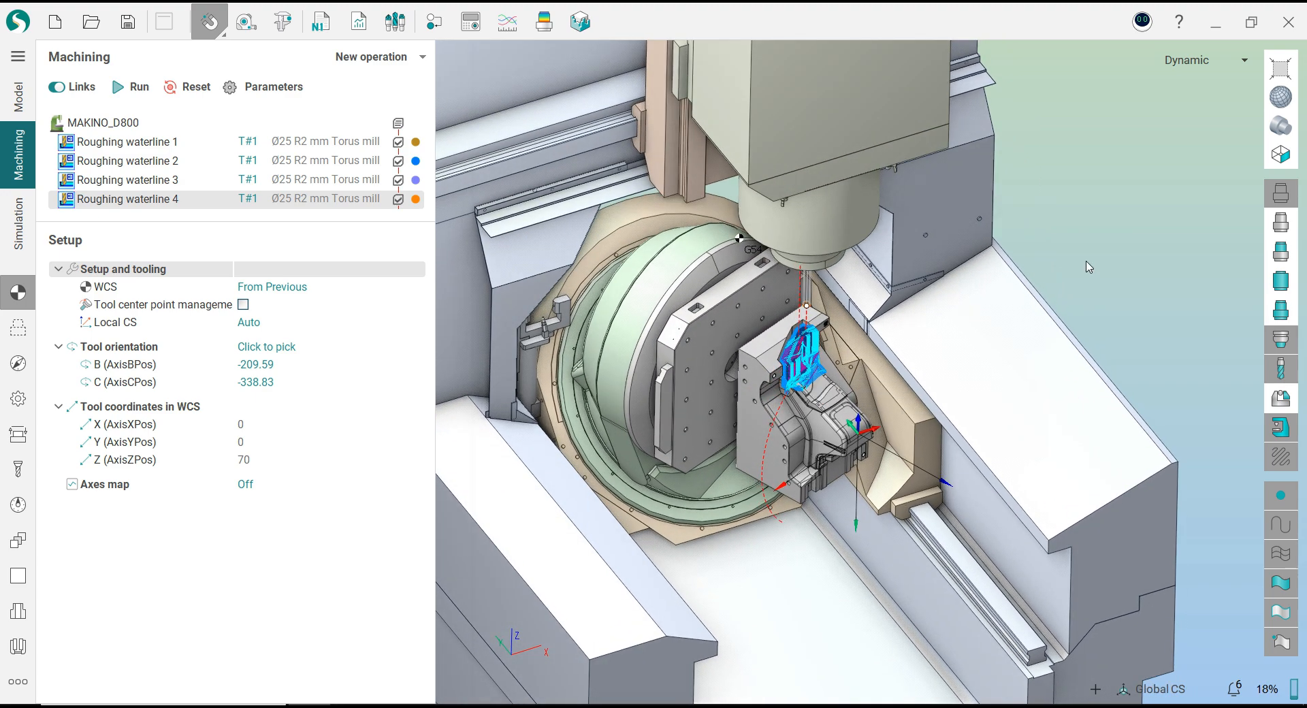
{"action": "scroll", "coordinate": [1055, 354], "scroll_direction": "up", "scroll_amount": 3}
{"action": "scroll", "coordinate": [1027, 435], "scroll_direction": "down", "scroll_amount": 1}
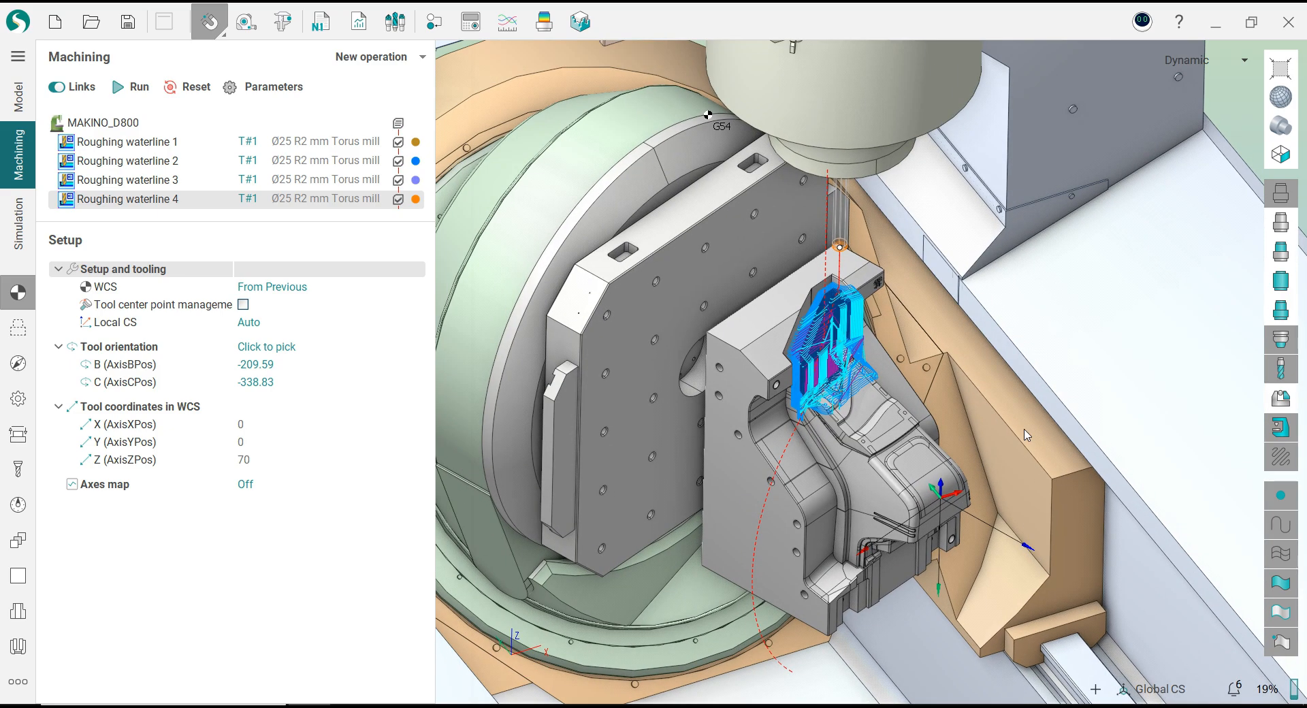